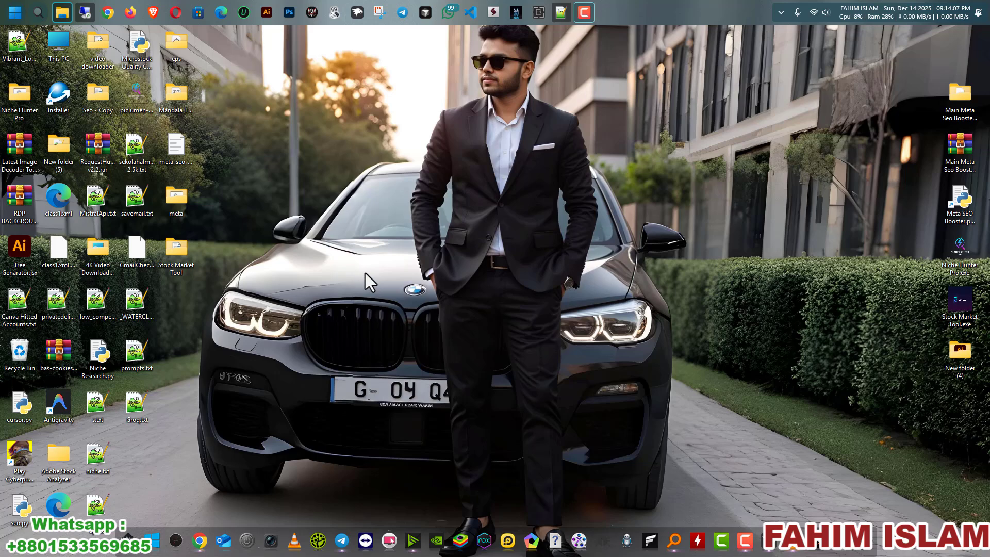
- Switch to the open Remote Desktop Connection window, maximize it, and refresh the remote desktop
left_click(83, 11)
left_click_drag(617, 72, 559, 99)
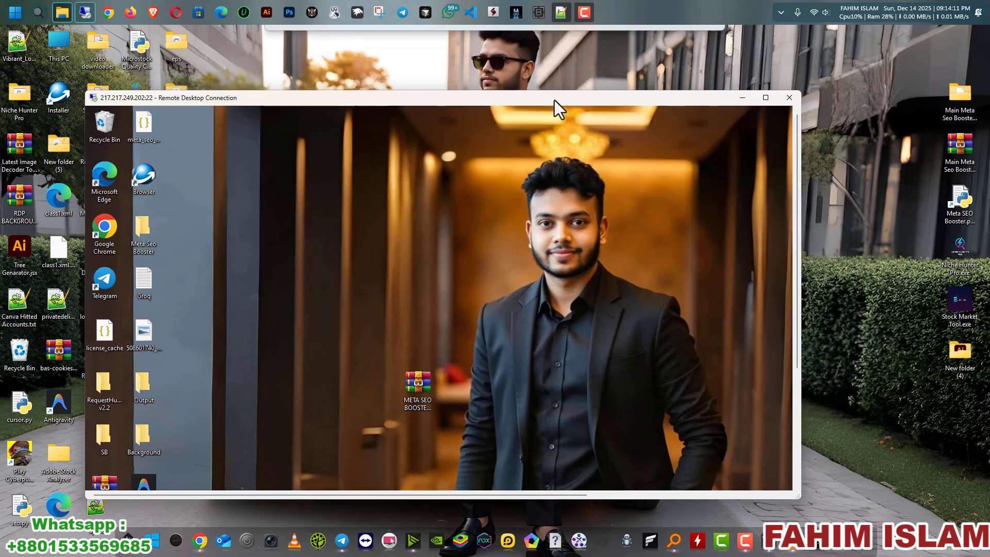
left_click(766, 98)
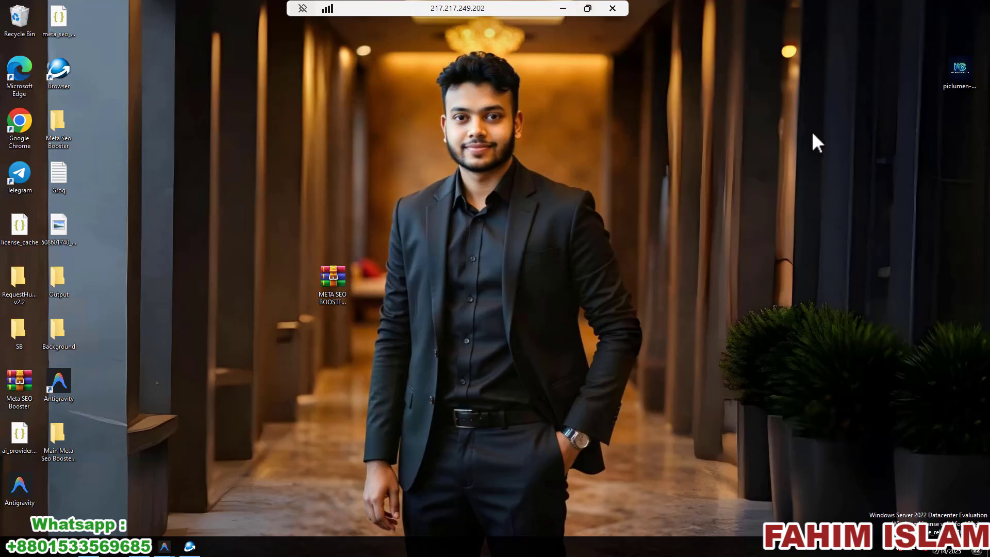
right_click(703, 153)
left_click(726, 187)
left_click_drag(339, 299, 424, 269)
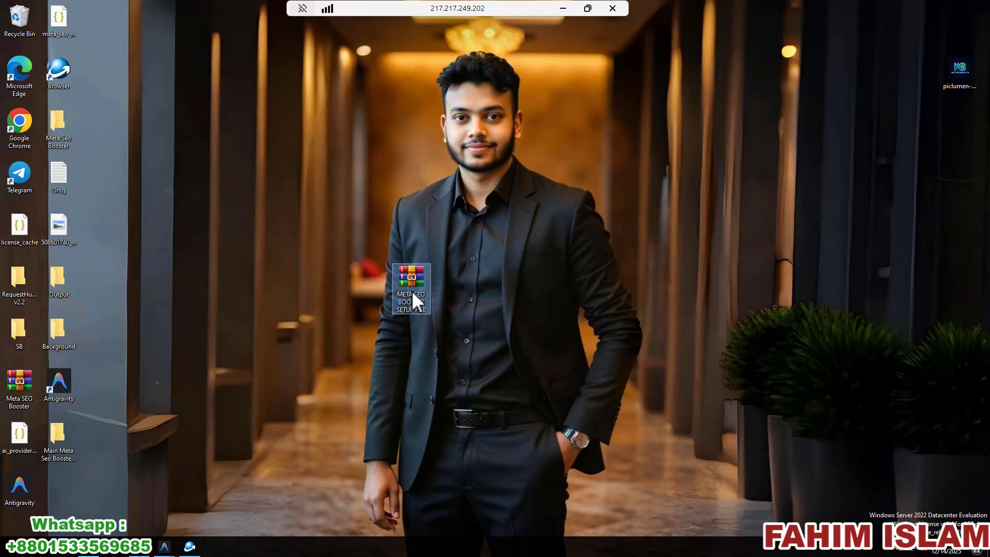
left_click_drag(413, 260, 414, 237)
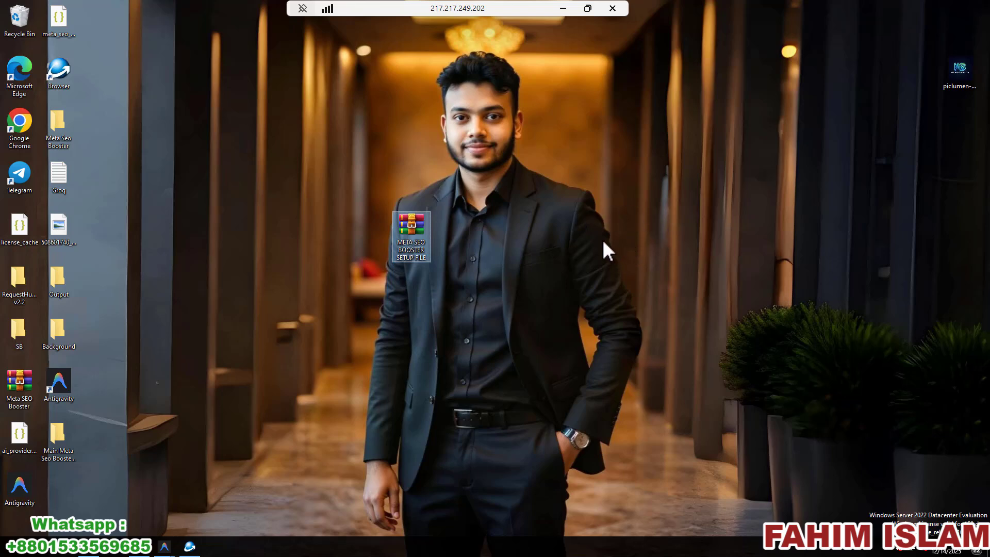
left_click_drag(410, 242, 387, 279)
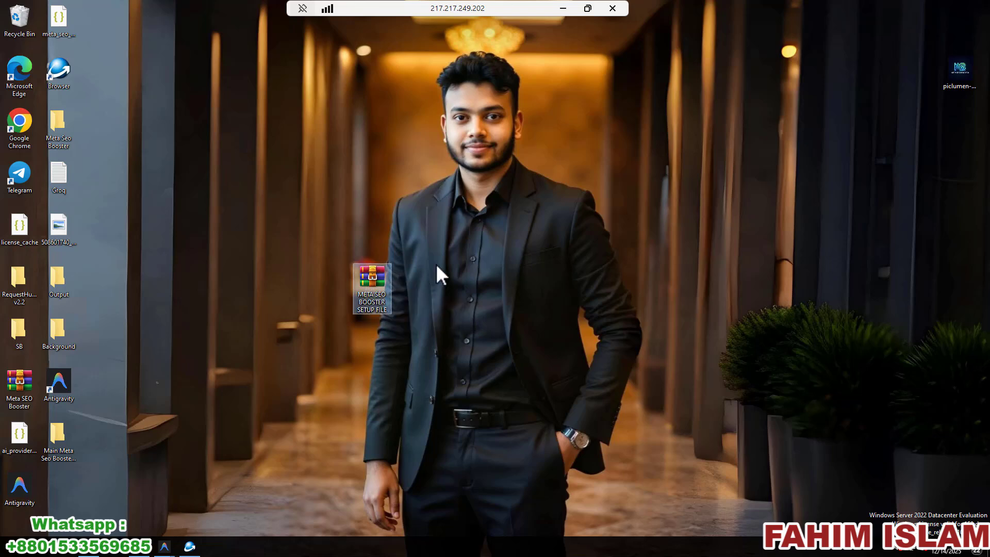
left_click_drag(416, 272, 351, 264)
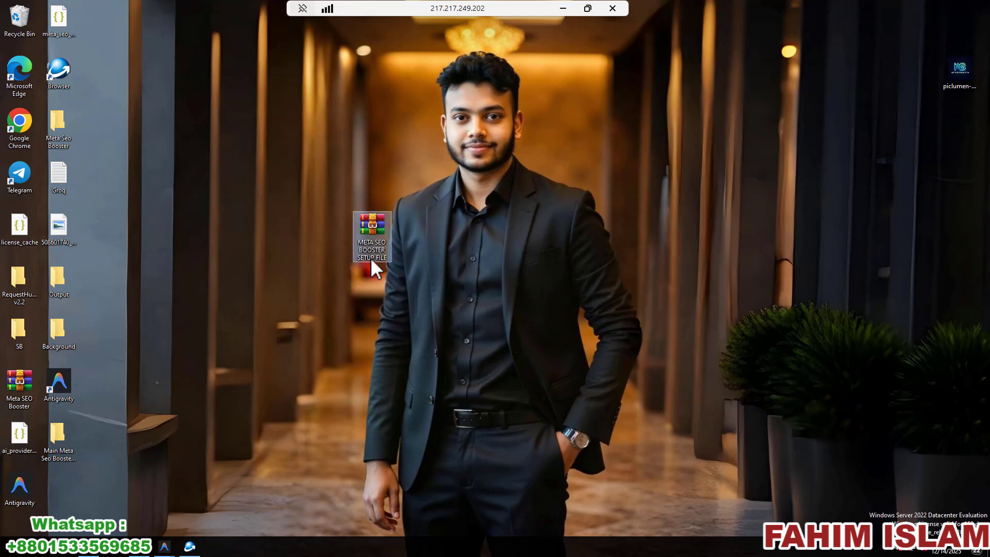
left_click(361, 287)
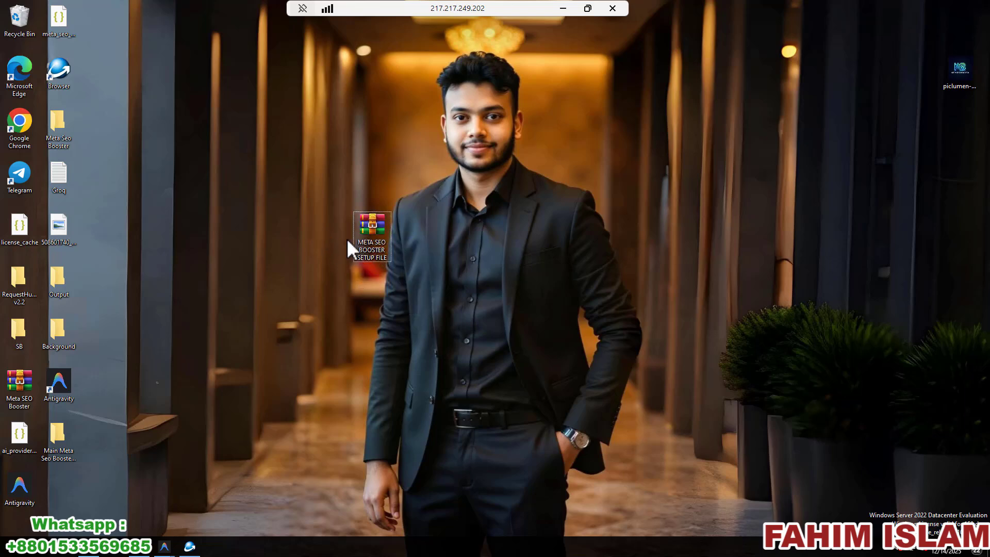
left_click_drag(441, 249, 418, 253)
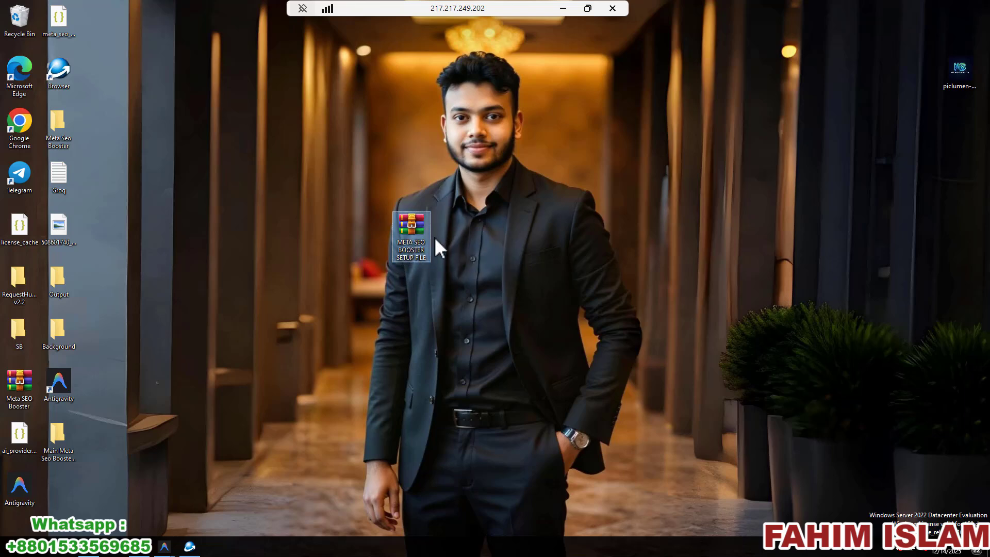
left_click(420, 179)
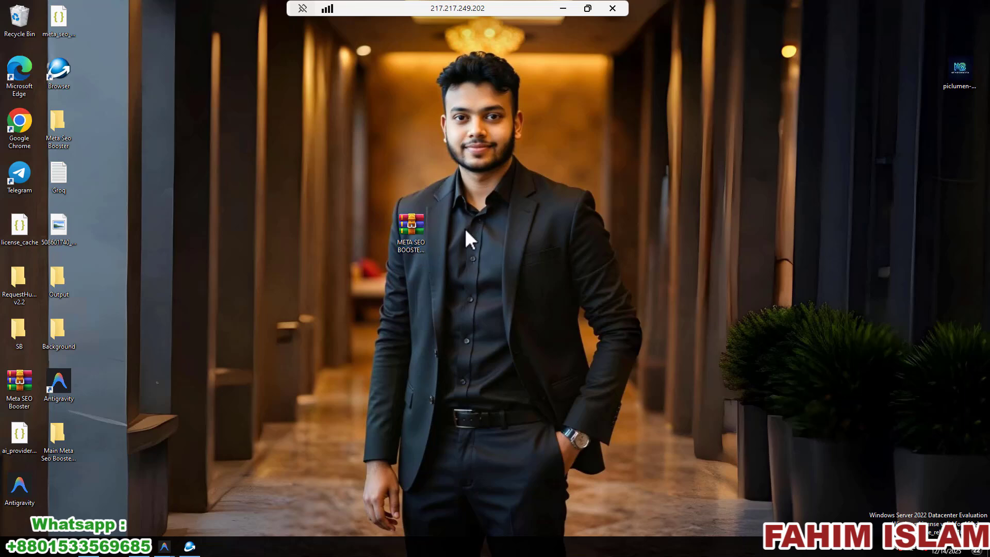
- Extract the setup application from the META SEO BOOSTER SETUP FILE archive to the desktop and place it beside the archive
double_click(411, 227)
left_click(157, 208)
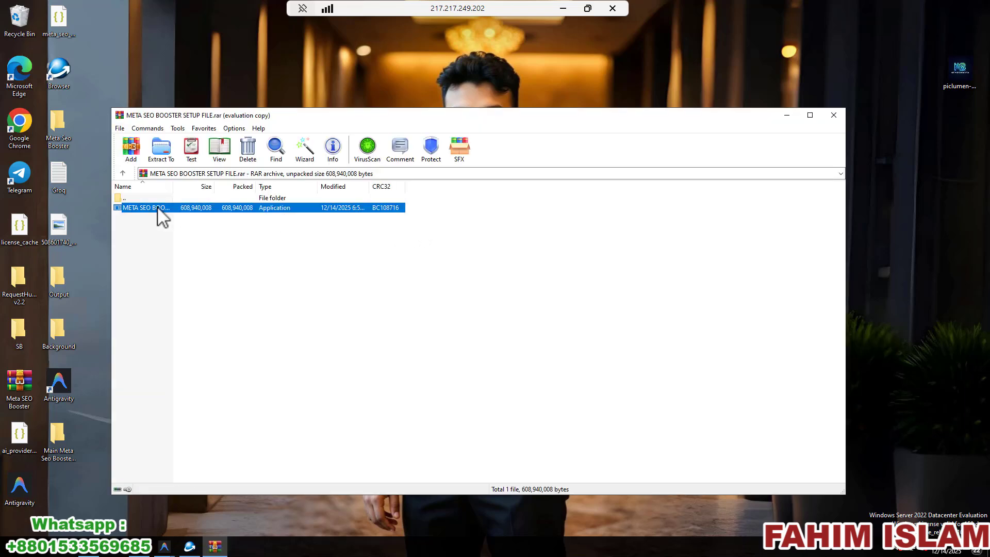
left_click_drag(158, 208, 895, 195)
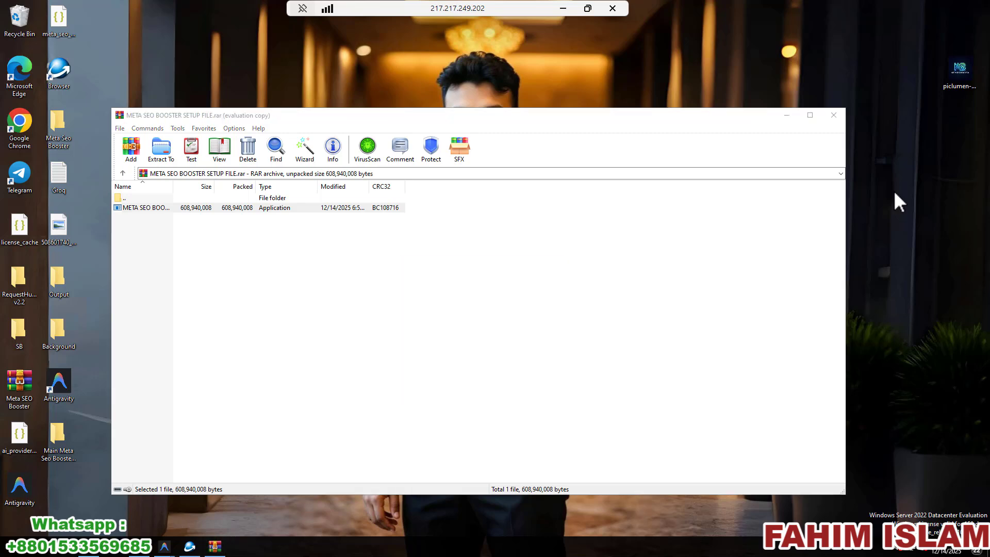
left_click(833, 116)
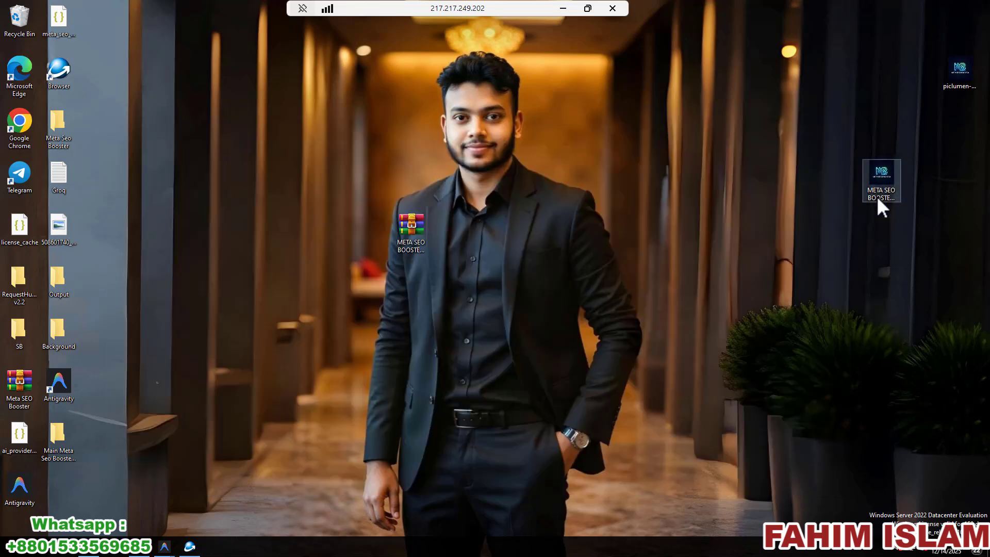
left_click_drag(878, 201, 350, 241)
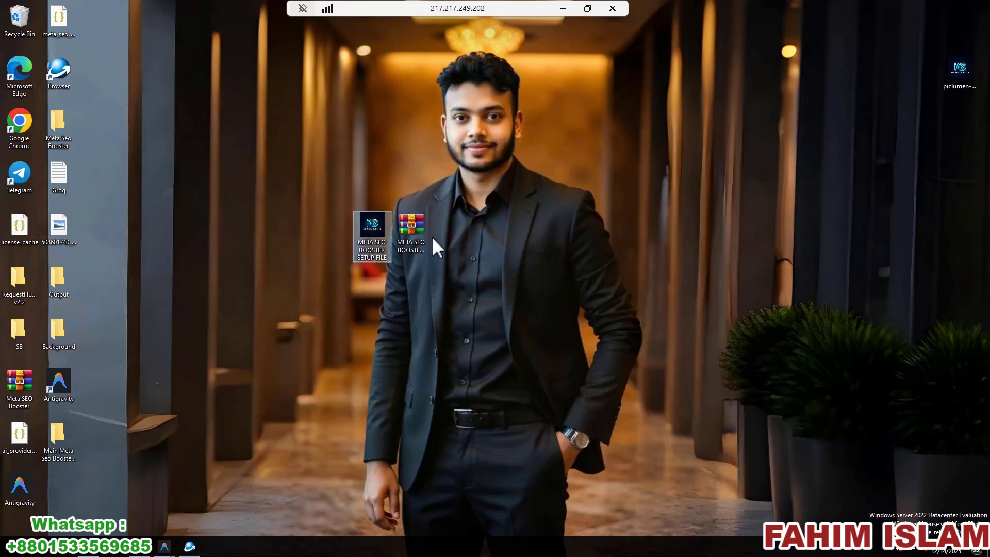
- Launch the extracted META SEO BOOSTER installer and accept the existing folder C:\Program Files\META SEO BOOSTER as the destination
right_click(372, 232)
left_click(405, 252)
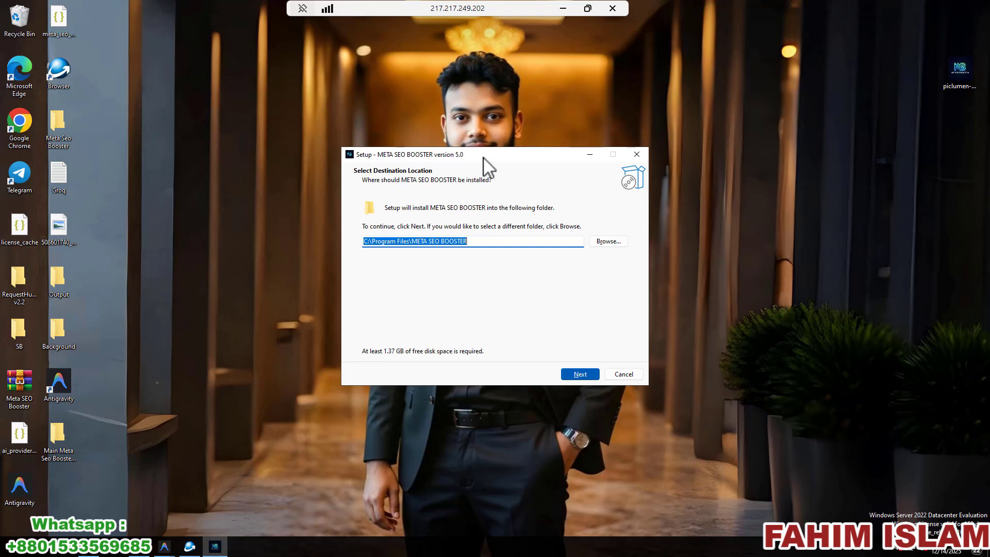
left_click_drag(483, 157, 508, 191)
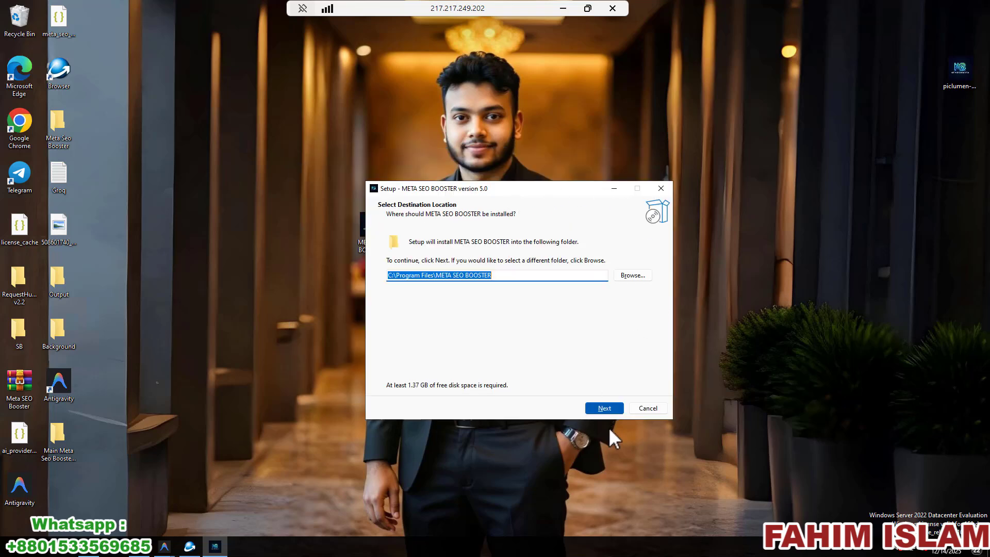
left_click(602, 408)
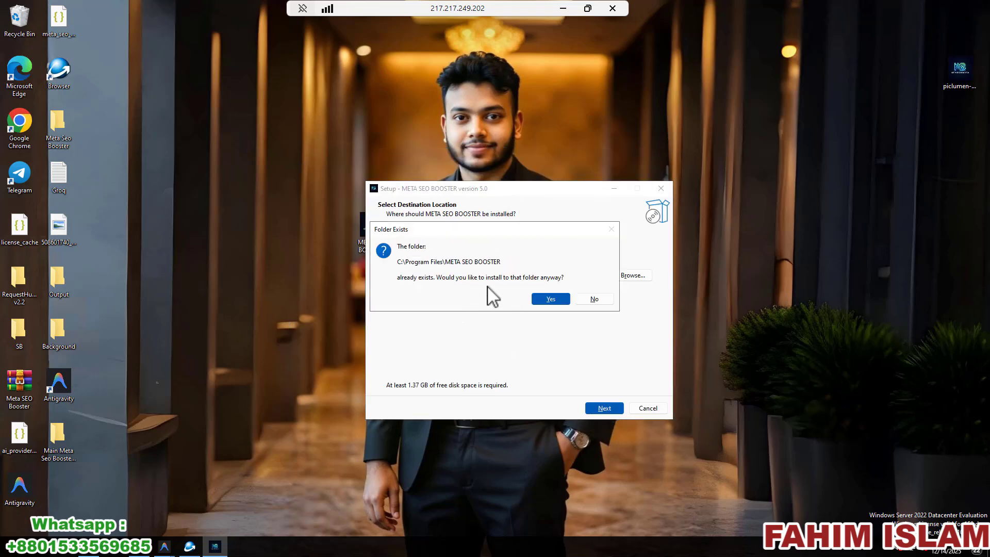
left_click(555, 301)
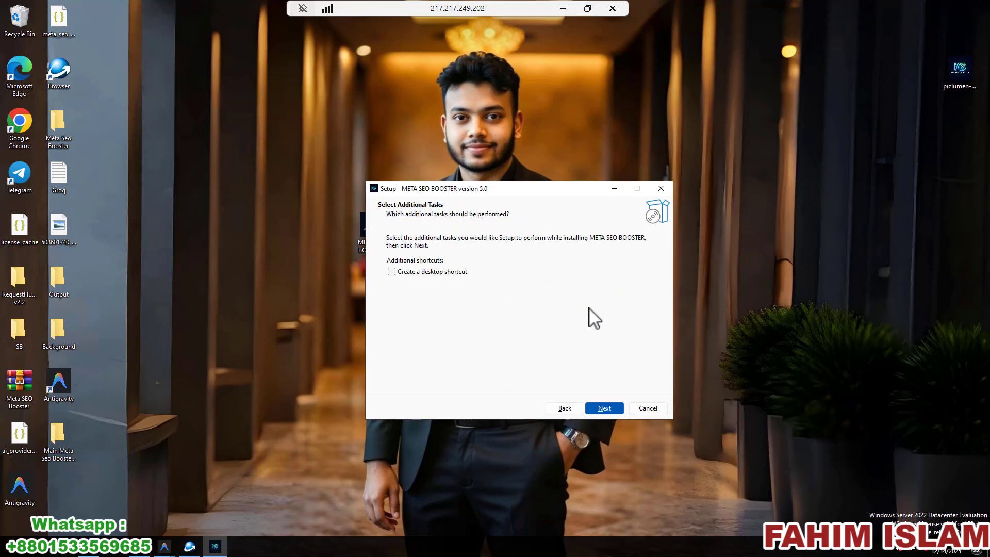
- Install META SEO BOOSTER with a desktop shortcut and finish the wizard without launching the program
left_click(391, 272)
left_click(608, 409)
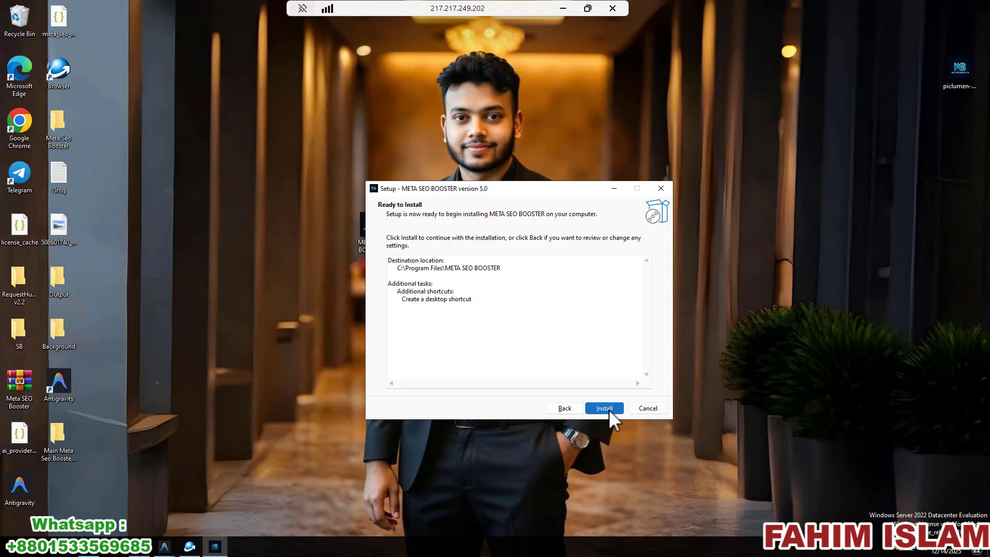
left_click(608, 409)
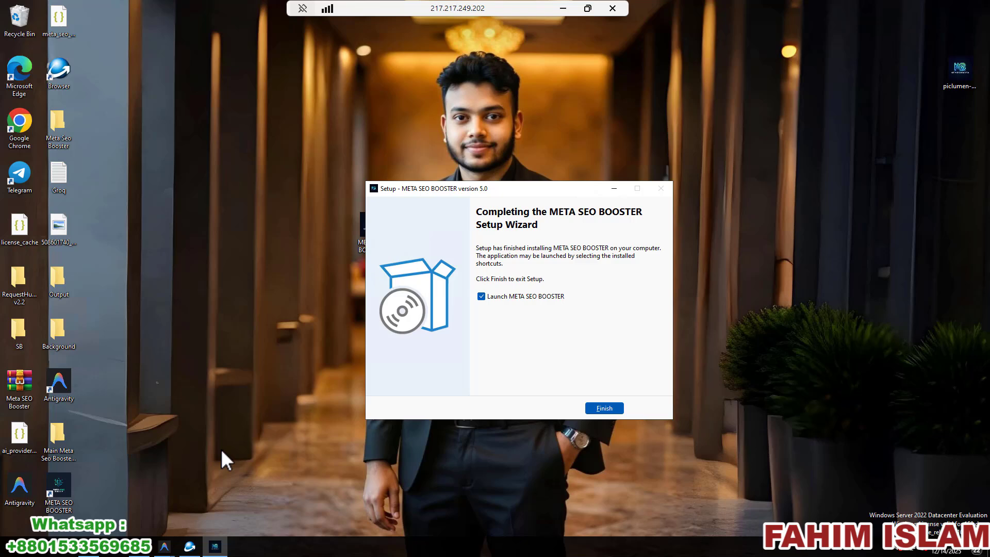
left_click(482, 297)
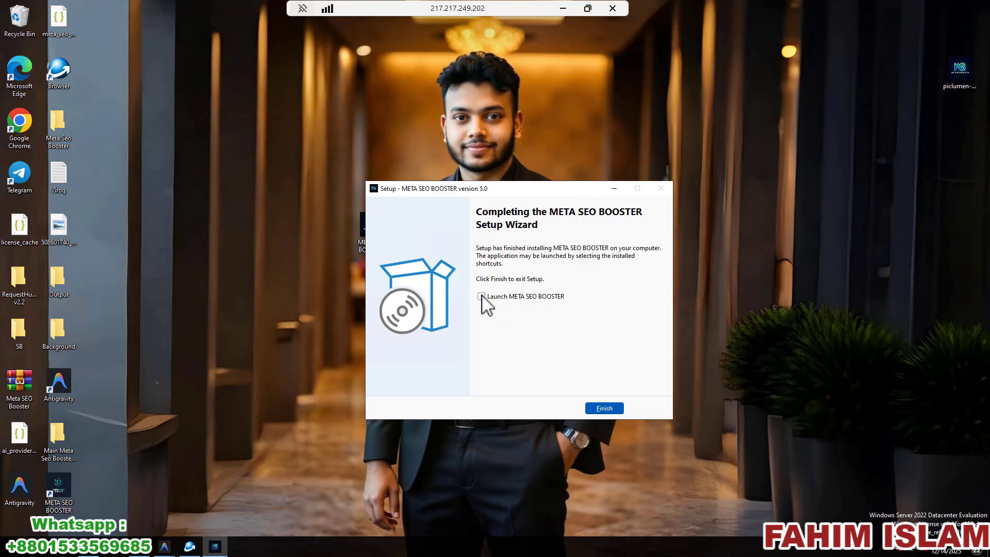
left_click(606, 407)
- Separate the new META SEO BOOSTER shortcut from the setup application and archive by rearranging them on the desktop
left_click_drag(61, 496, 327, 337)
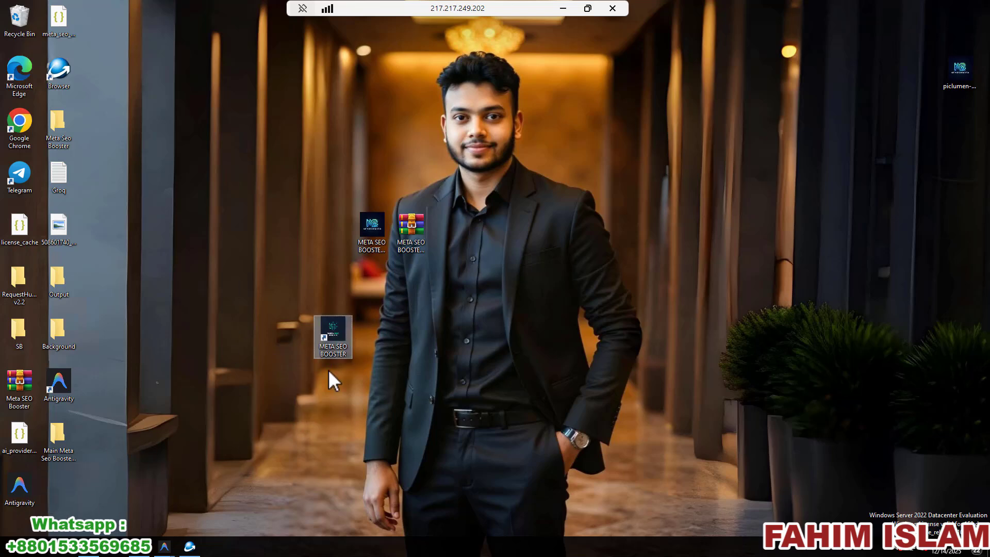
left_click(367, 247)
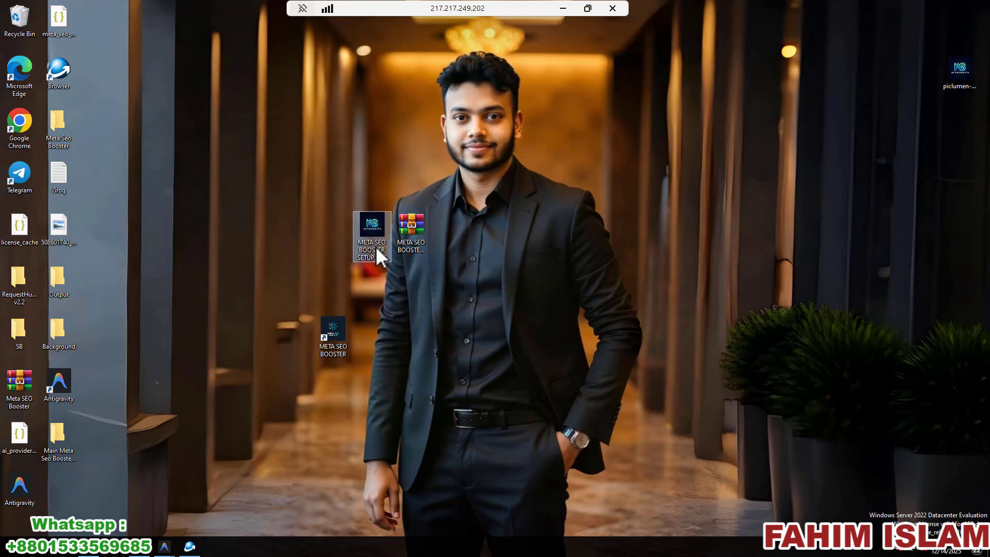
left_click_drag(318, 188, 938, 234)
left_click(711, 254)
- Open the file location of the META SEO BOOSTER desktop shortcut
left_click(333, 324)
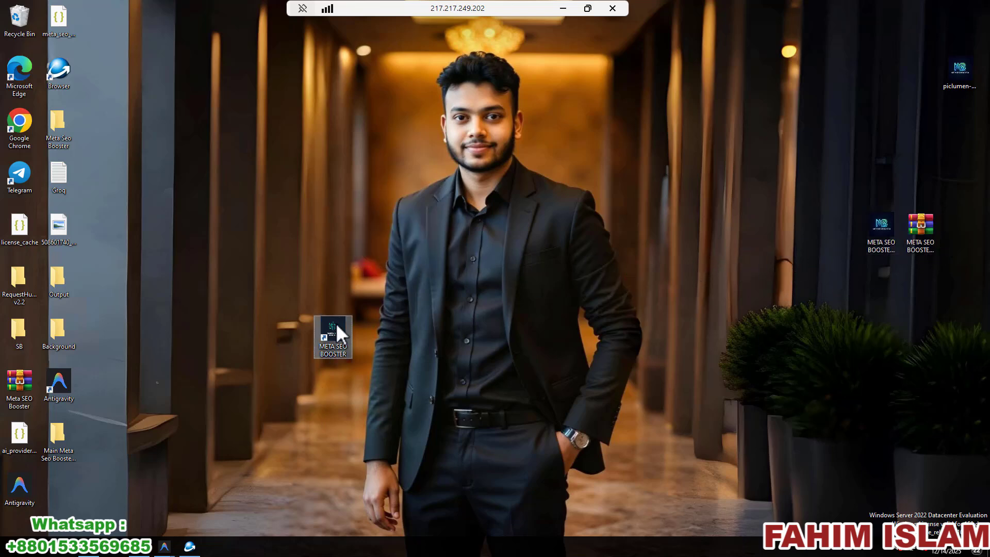
right_click(335, 327)
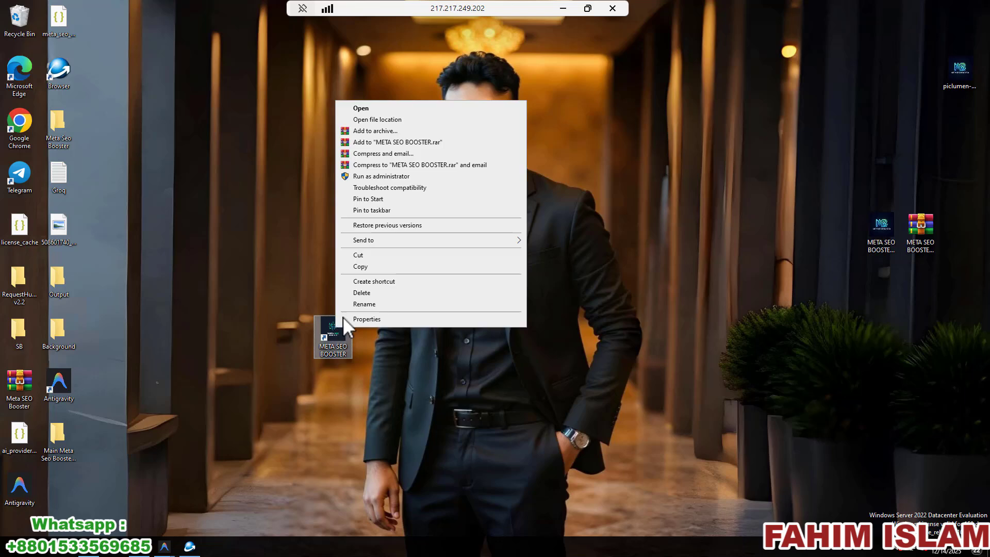
left_click(367, 120)
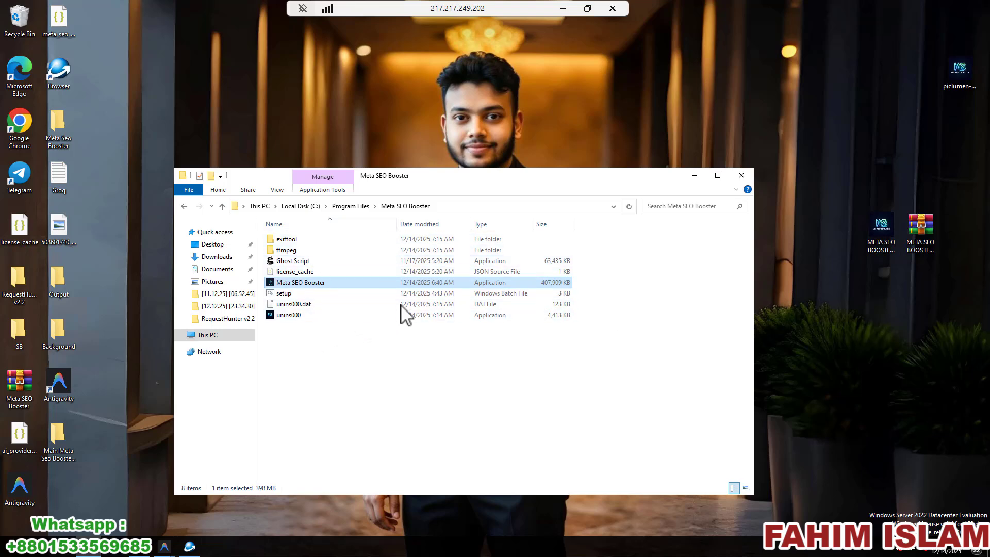
- Run the setup batch file in the Meta SEO Booster program folder as administrator
left_click(286, 294)
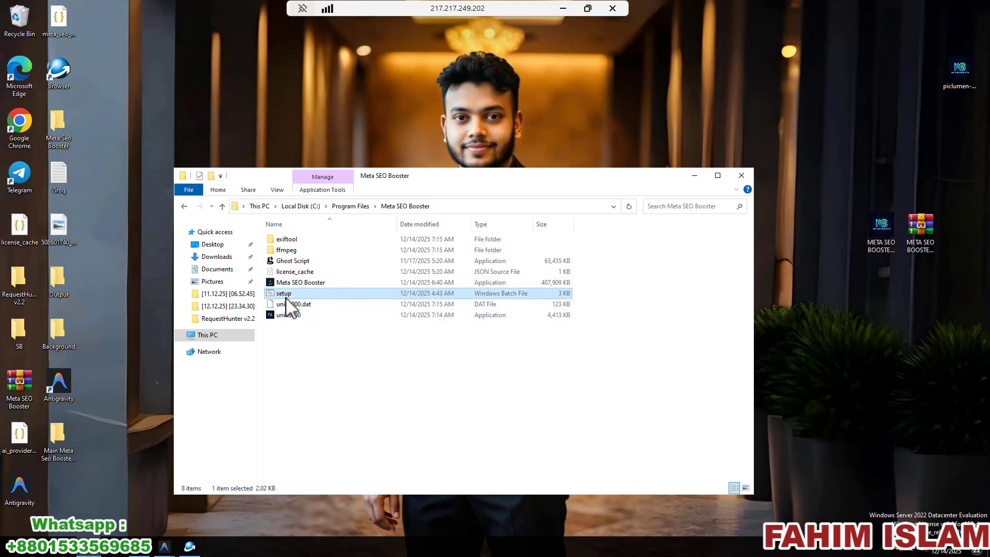
right_click(296, 296)
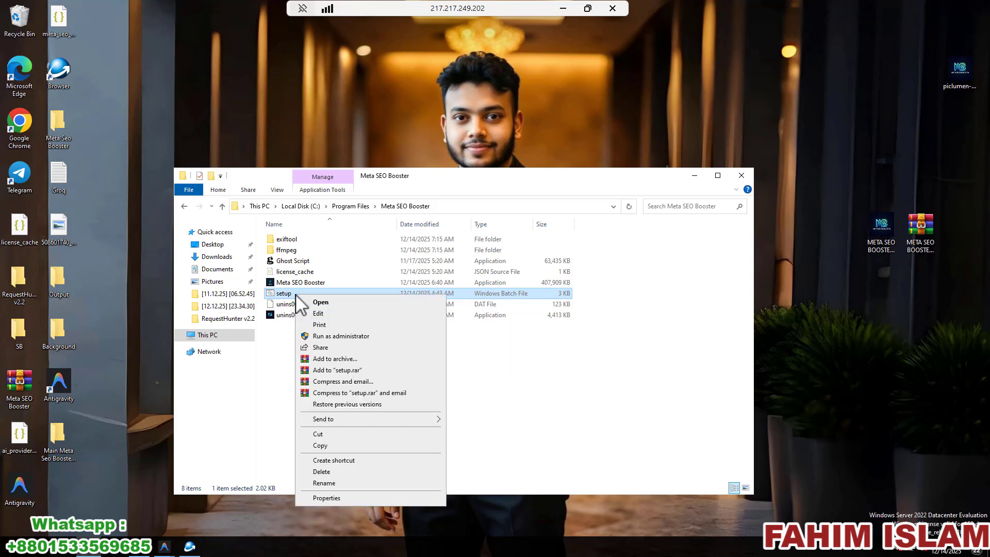
left_click(383, 336)
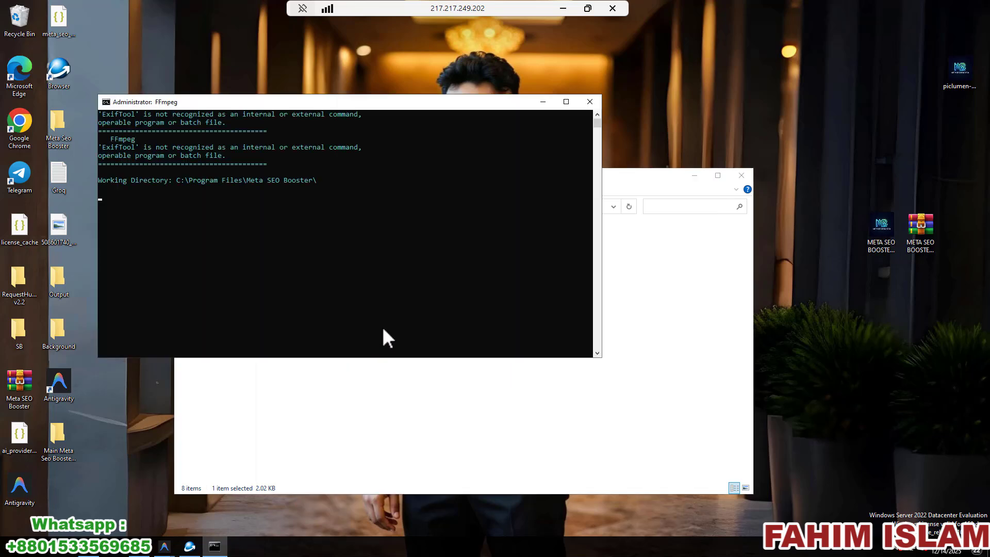
- Check the FFmpeg and ExifTool path lines in the batch file's console output, and close the console
left_click_drag(383, 110, 547, 225)
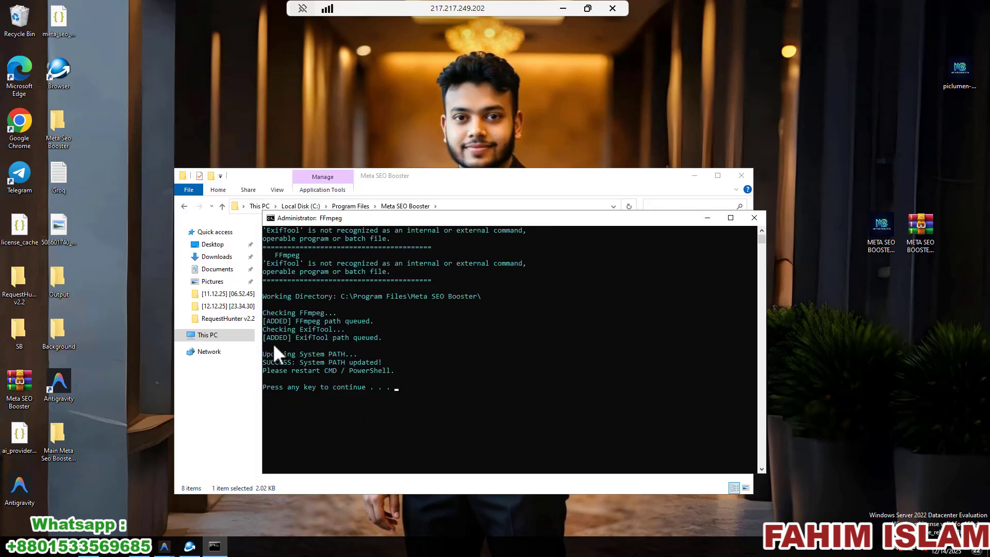
left_click_drag(263, 318, 369, 320)
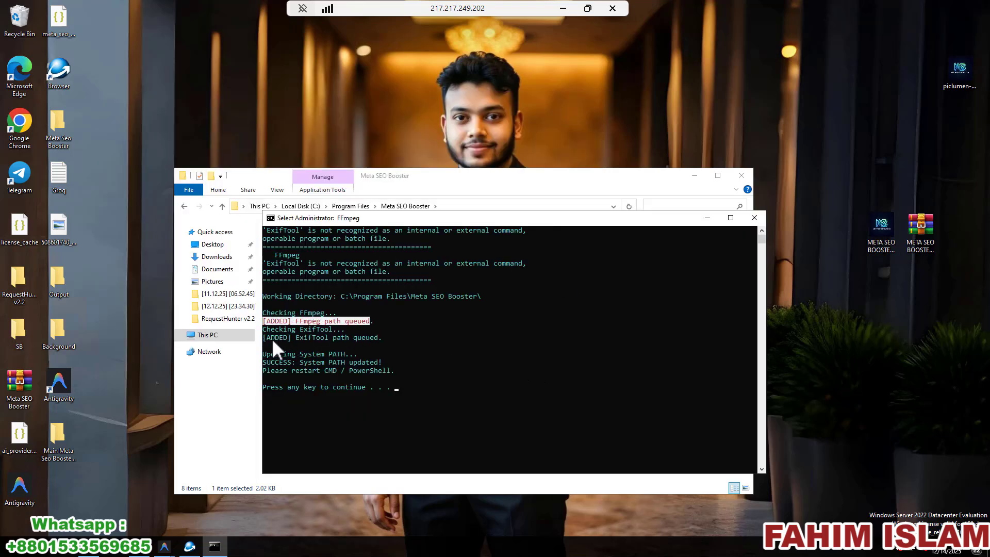
left_click_drag(271, 339, 395, 336)
left_click(446, 337)
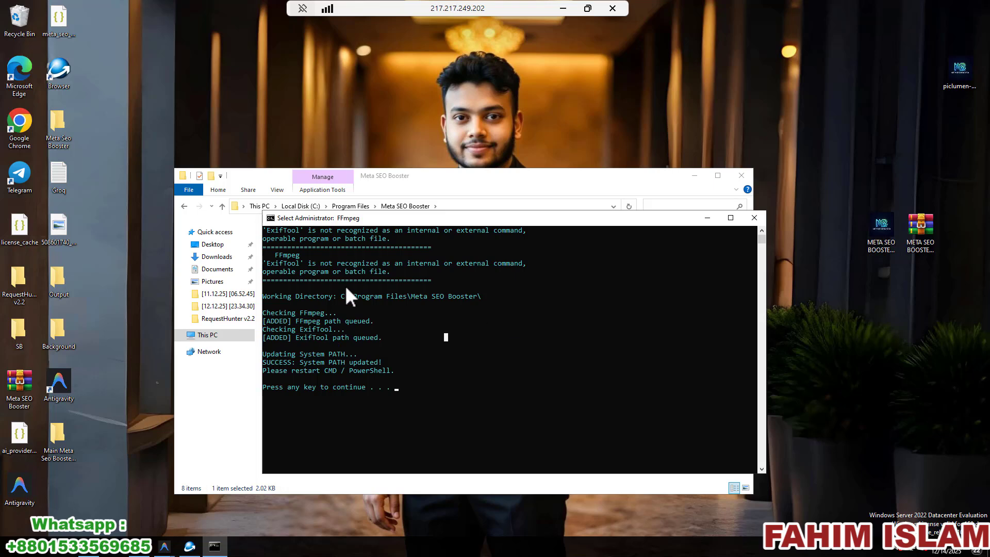
left_click(754, 217)
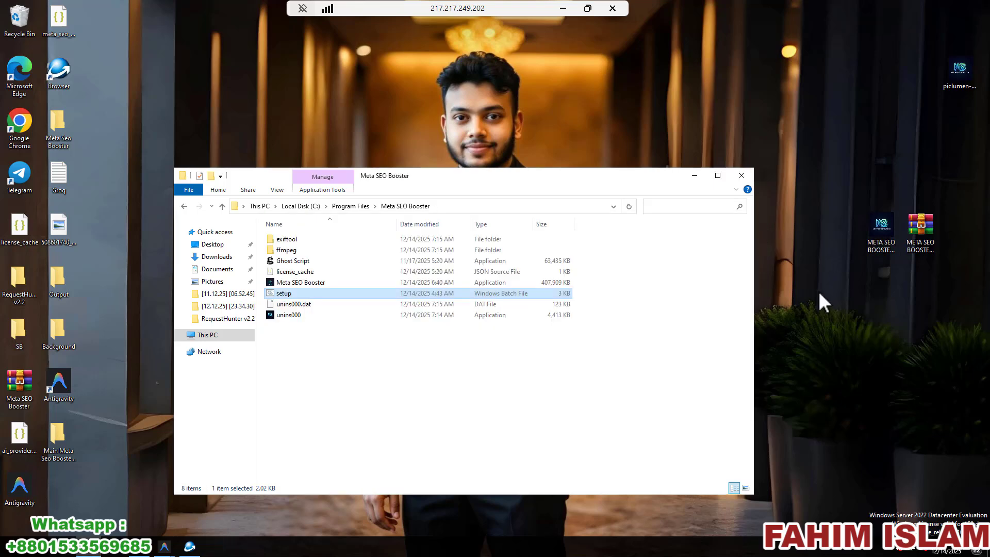
- Install GPL Ghostscript from the Ghost Script application, accepting the license and the default options and keeping cidfmap generation for Windows CJK TrueType fonts enabled
double_click(297, 262)
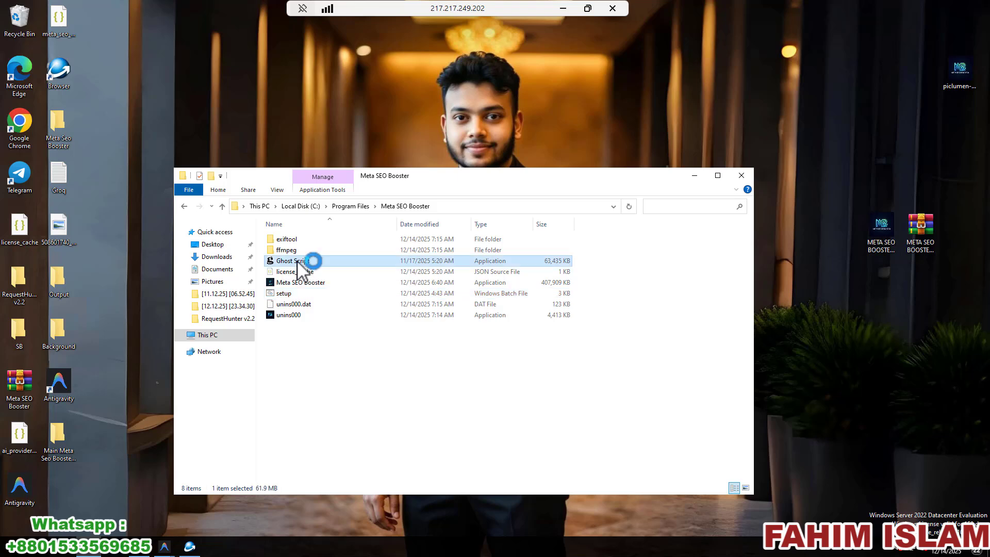
left_click(567, 356)
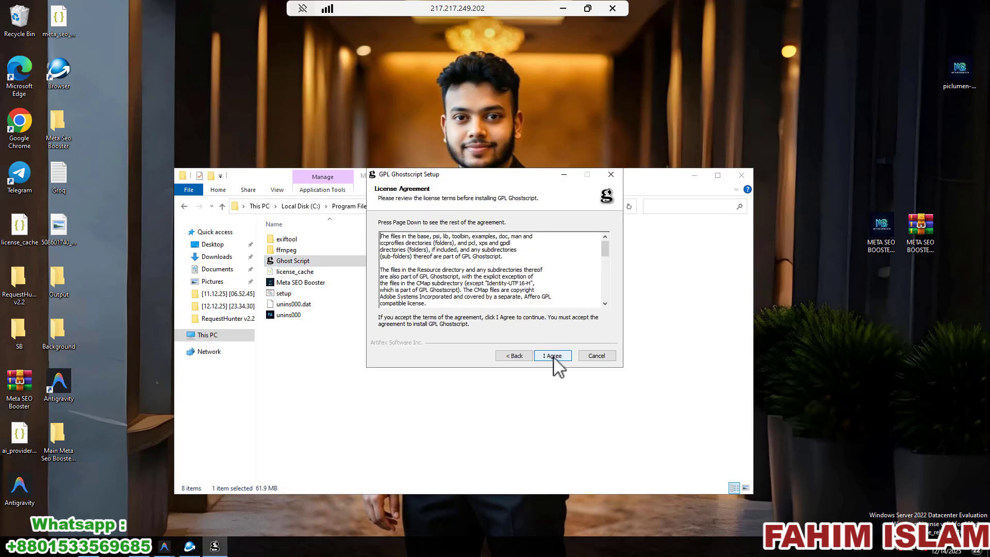
left_click(554, 356)
left_click(553, 356)
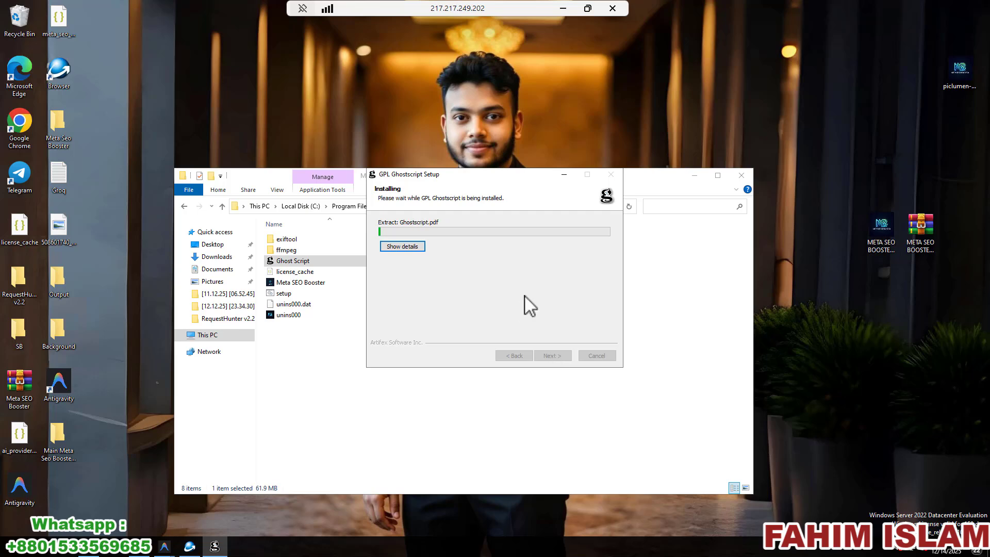
left_click_drag(503, 178, 524, 261)
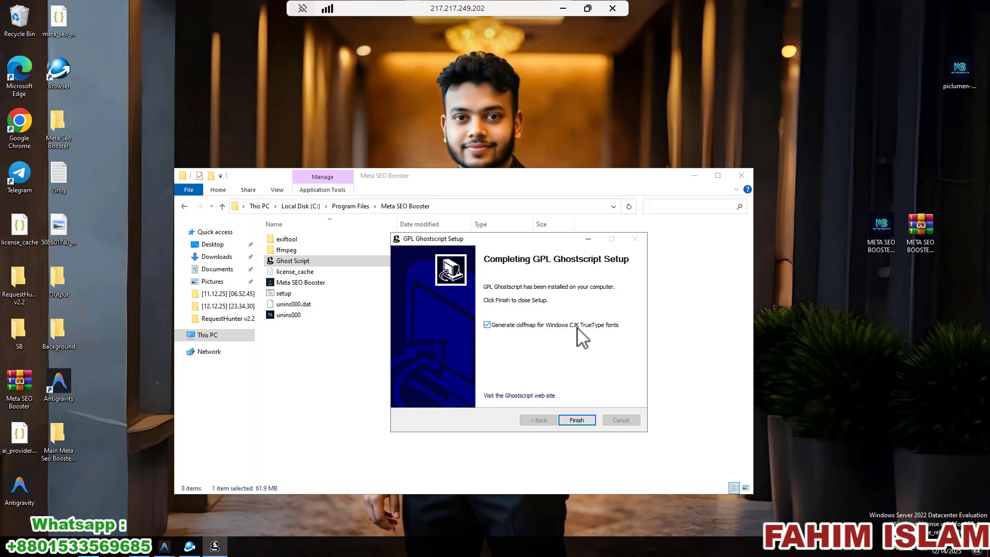
left_click(576, 420)
left_click(520, 304)
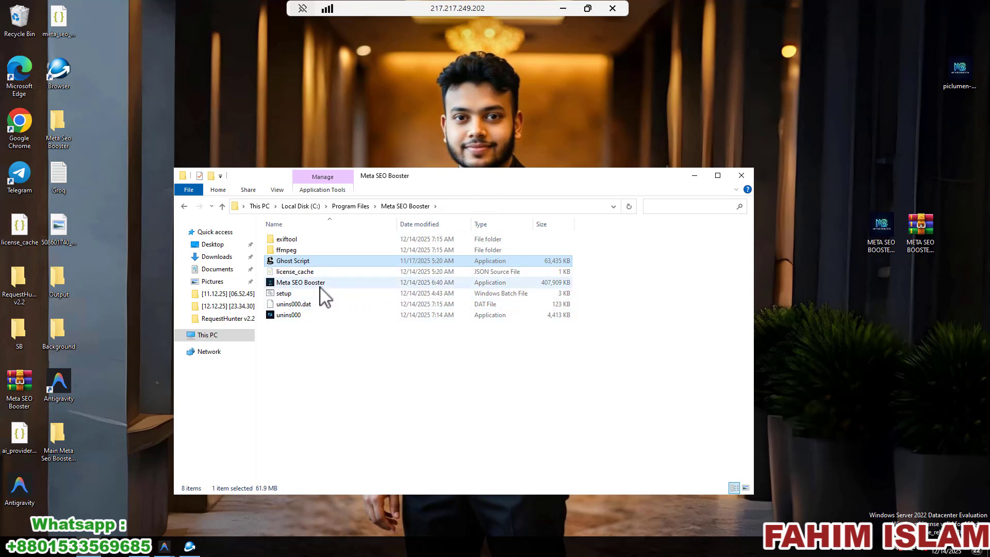
- Close the Meta SEO Booster program folder and launch META SEO BOOSTER from its desktop shortcut
left_click(304, 284)
right_click(304, 290)
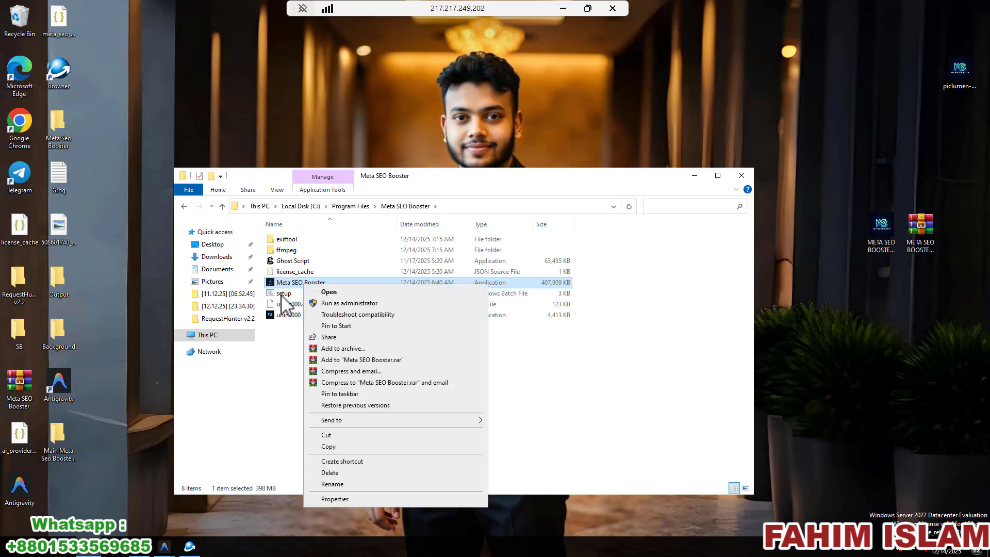
left_click(741, 176)
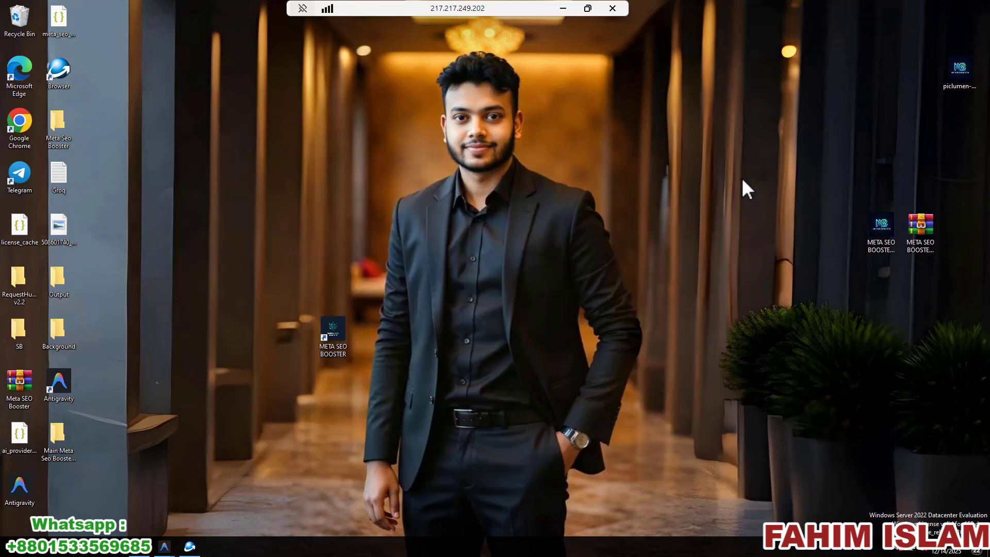
left_click_drag(333, 333, 362, 297)
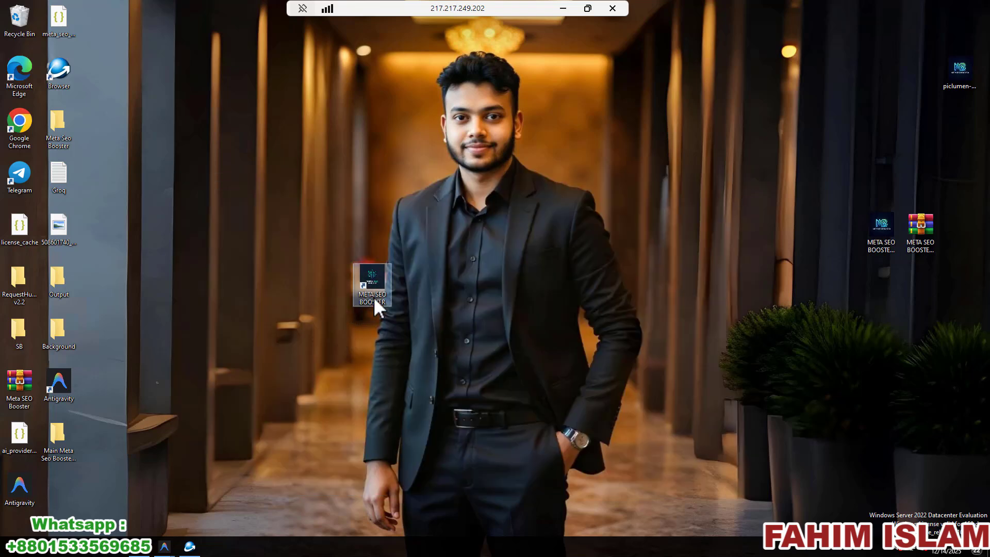
right_click(384, 281)
left_click(412, 289)
- Move the META SEO BOOSTER shortcut nearer to the main group of desktop icons and refresh the desktop
left_click_drag(371, 283, 125, 87)
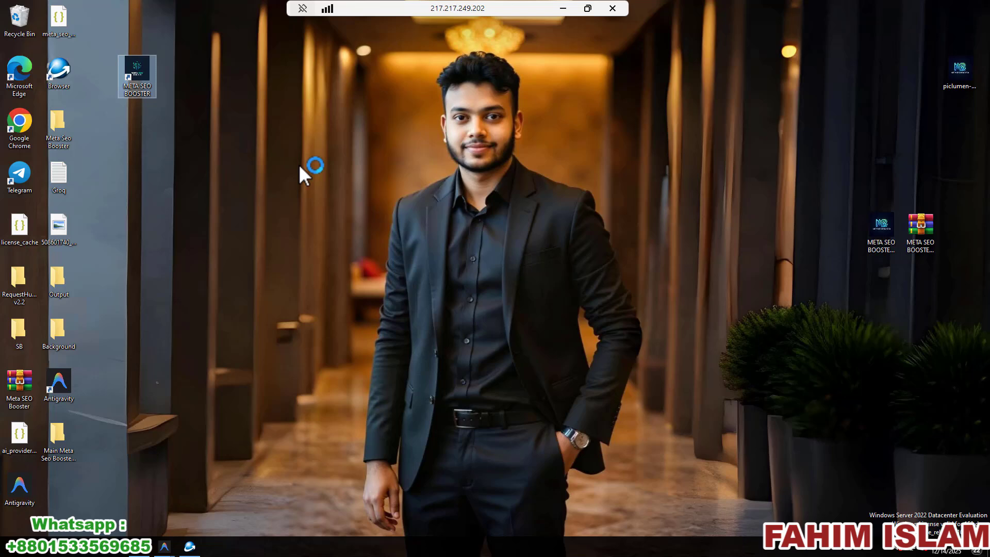
right_click(630, 209)
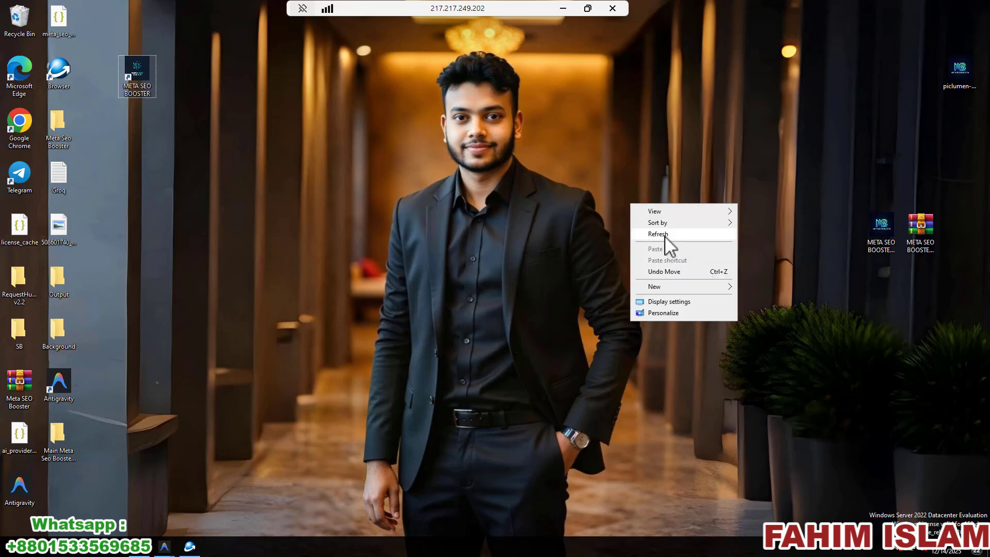
left_click(664, 236)
right_click(639, 170)
left_click(658, 200)
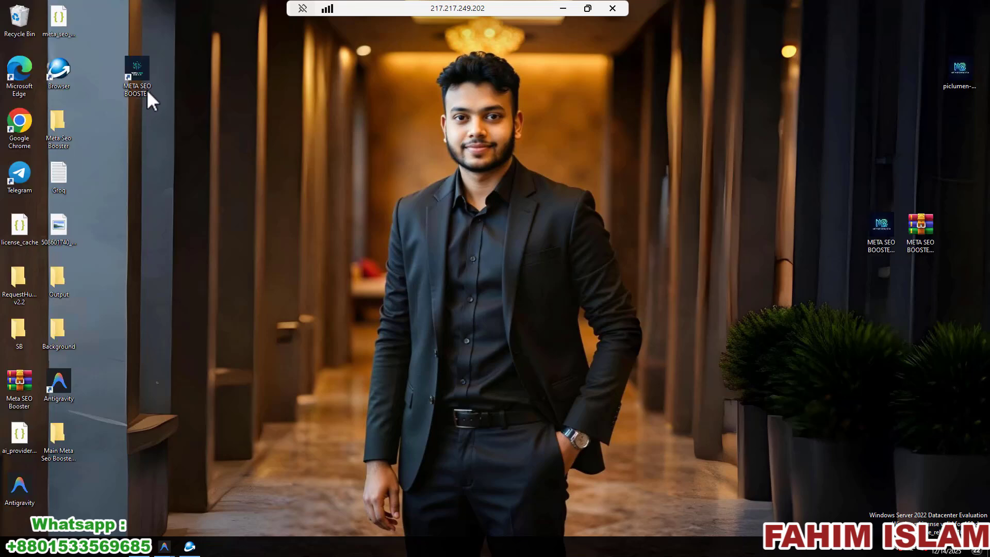
left_click_drag(204, 160, 205, 160)
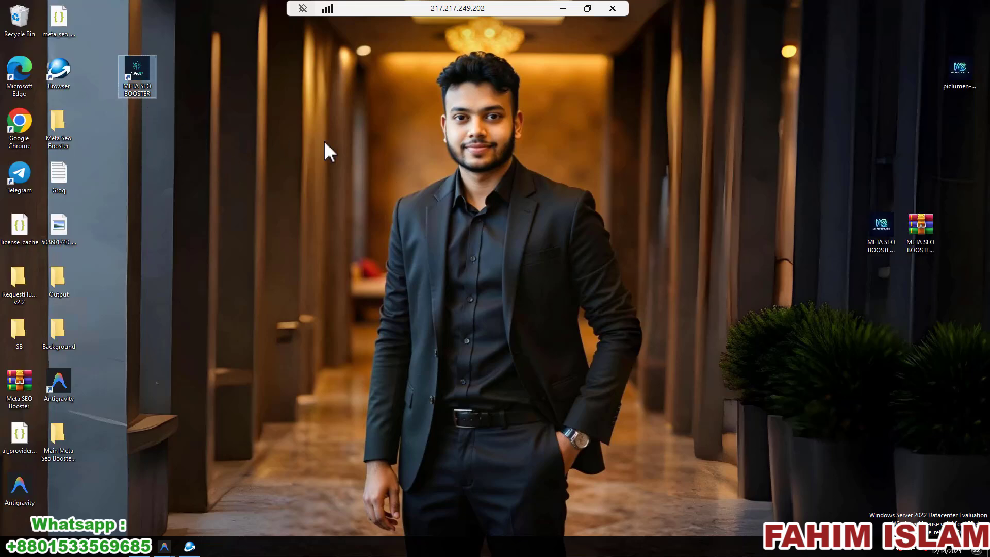
right_click(355, 190)
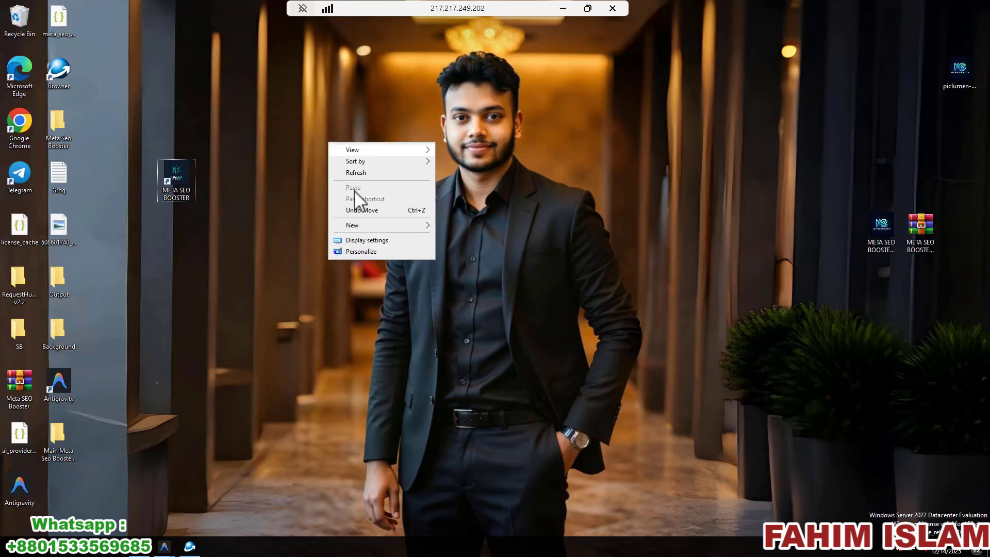
right_click(596, 163)
left_click(631, 195)
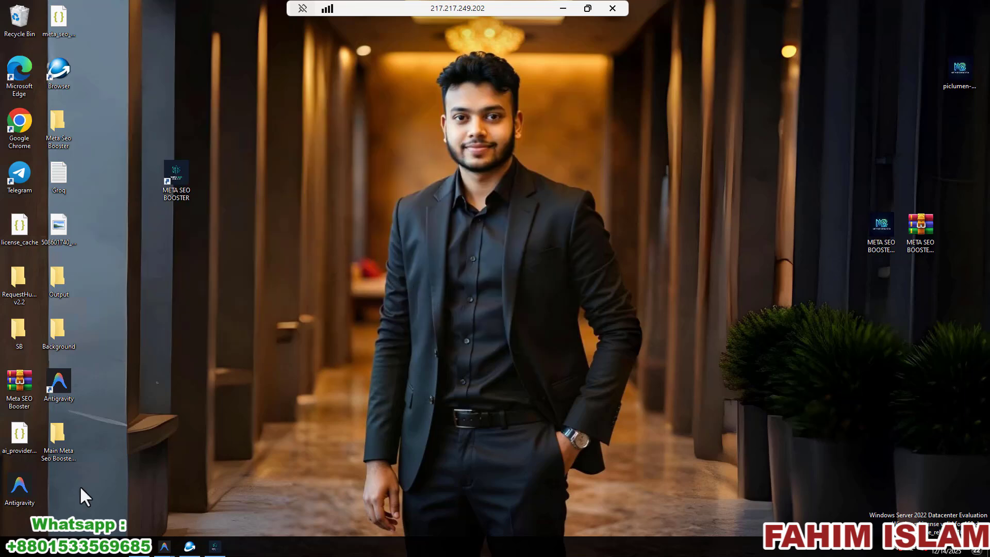
- Bring the Meta SEO Booster window to the front and shift it slightly to uncover its desktop shortcut
left_click(216, 548)
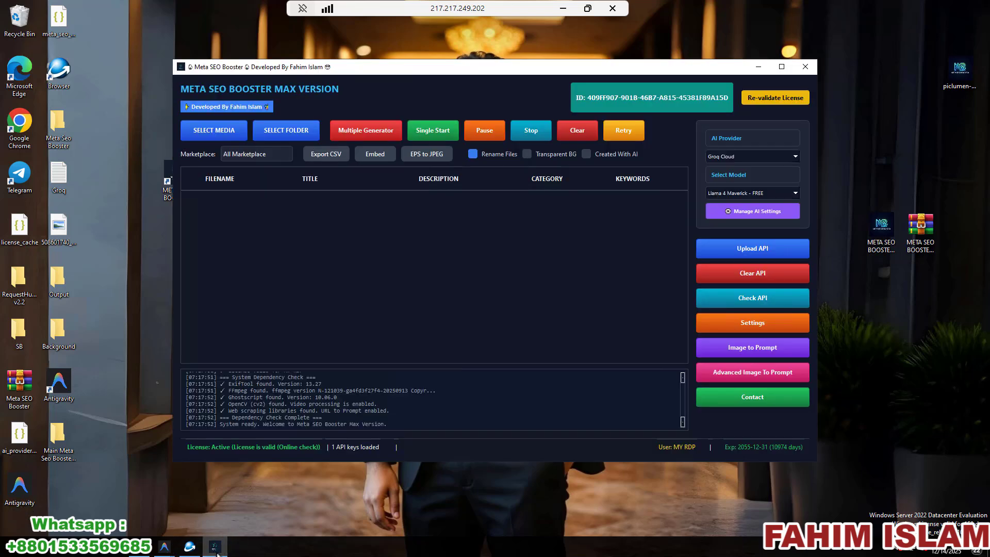
left_click(215, 548)
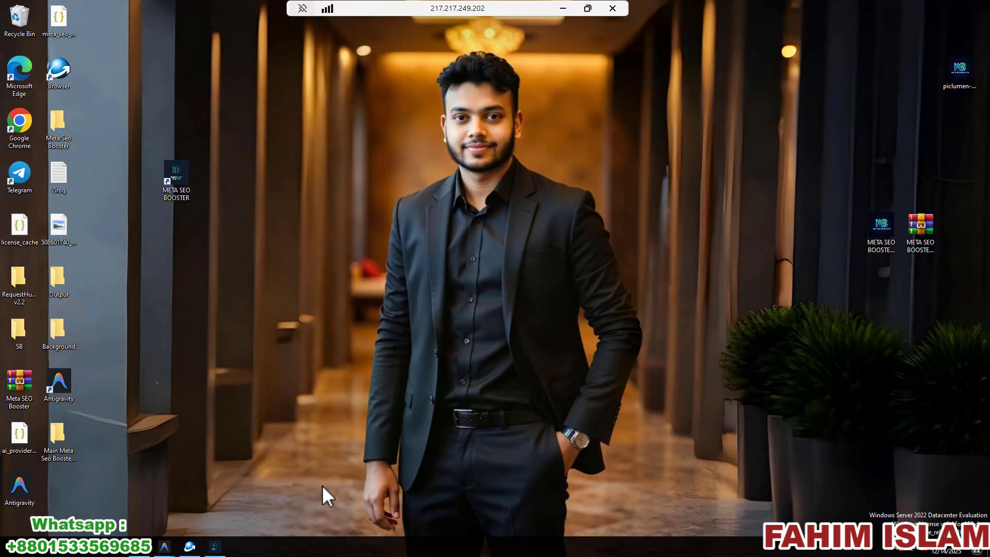
left_click(215, 547)
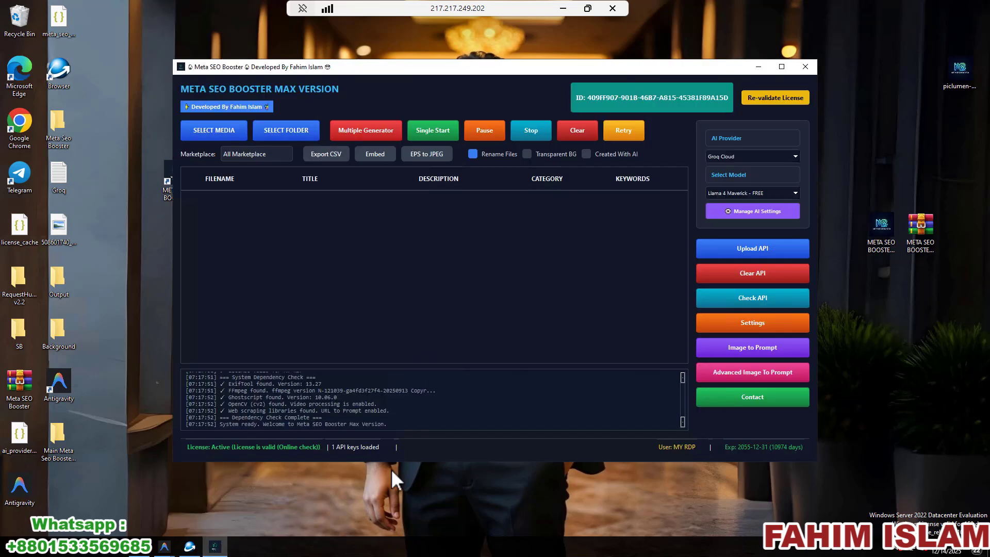
left_click(211, 520)
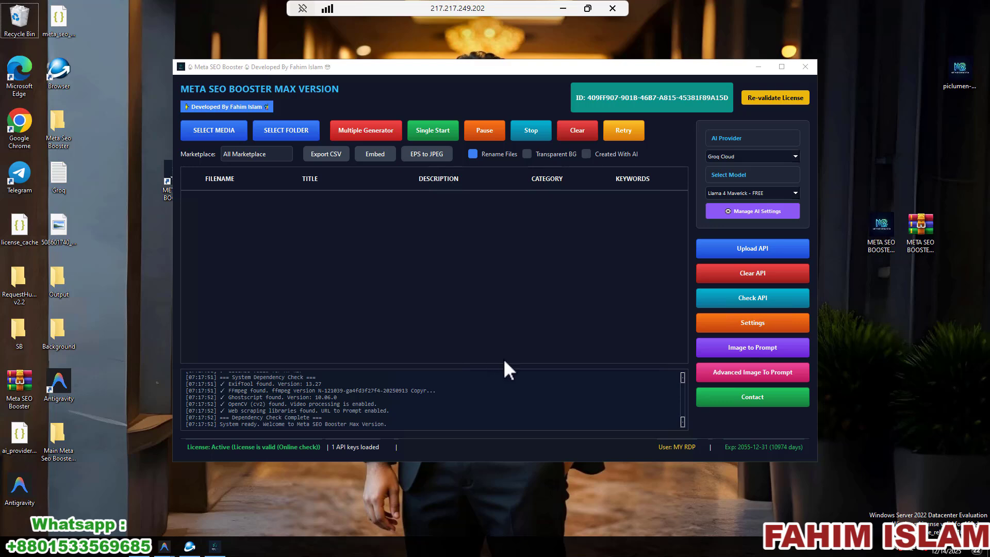
left_click(325, 69)
left_click_drag(394, 66, 427, 72)
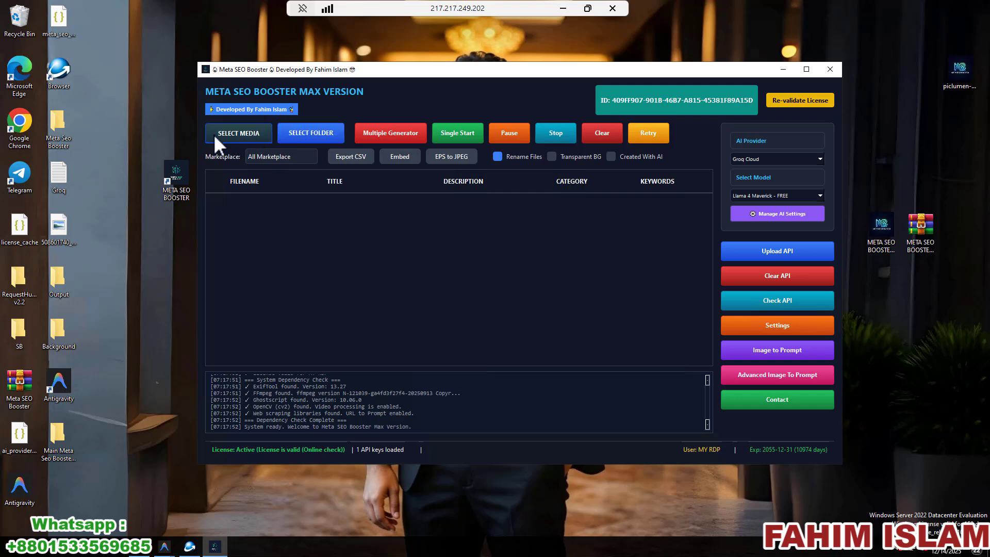
- View the media file and folder selection dialogs, cancelling each without choosing anything
left_click(255, 132)
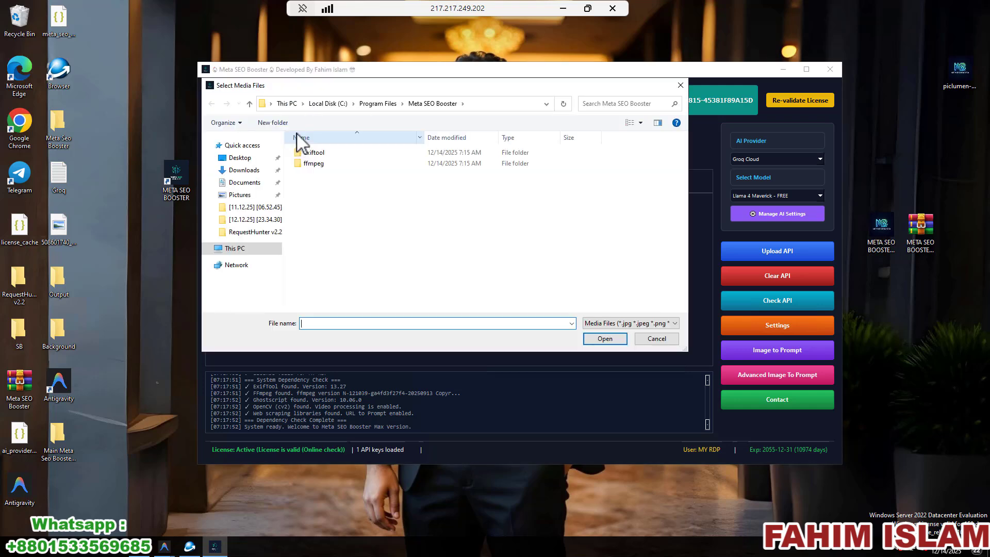
left_click(653, 338)
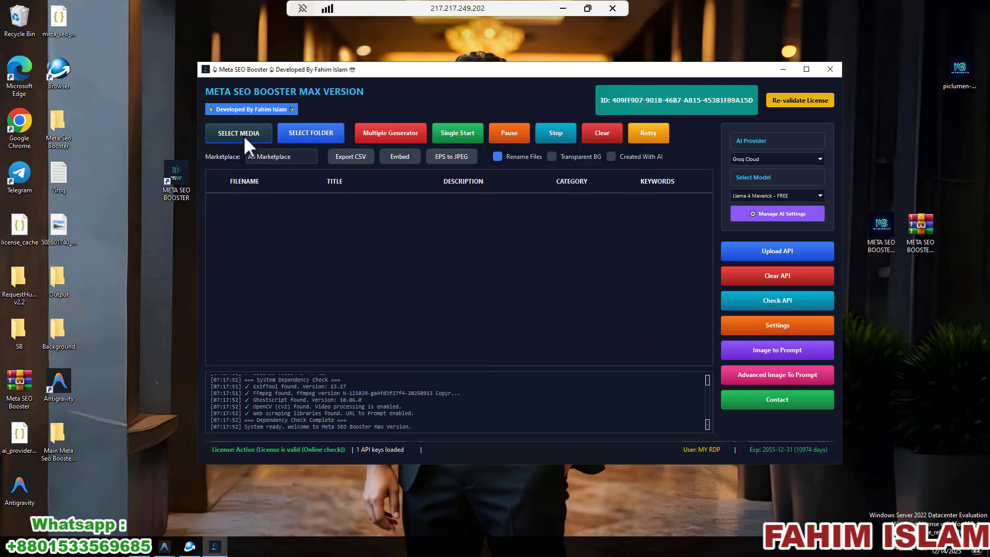
left_click(328, 136)
left_click(648, 338)
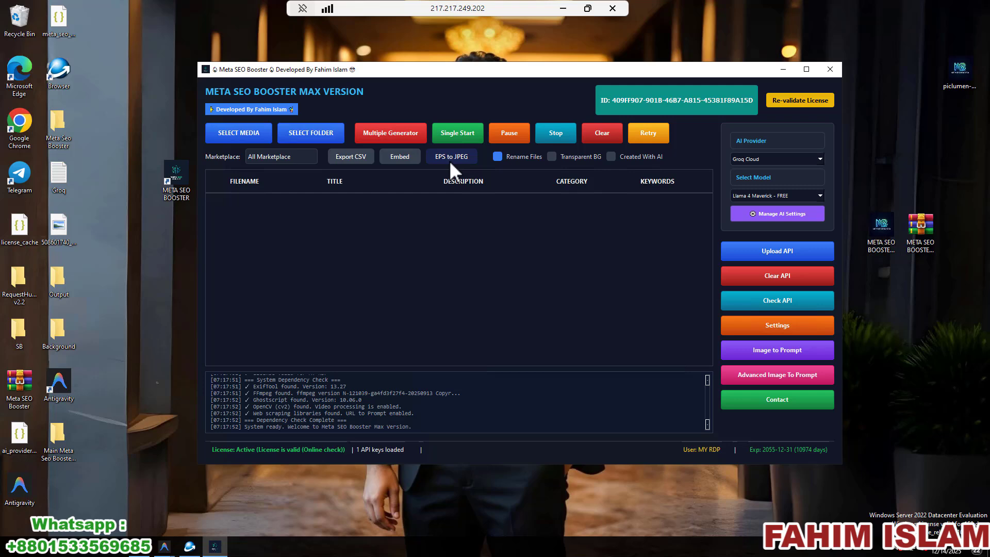
- Check the ExifTool, FFmpeg, Ghostscript, OpenCV and web scraping lines of the system dependency check in the log
left_click(460, 126)
left_click_drag(252, 394, 329, 392)
left_click(251, 400)
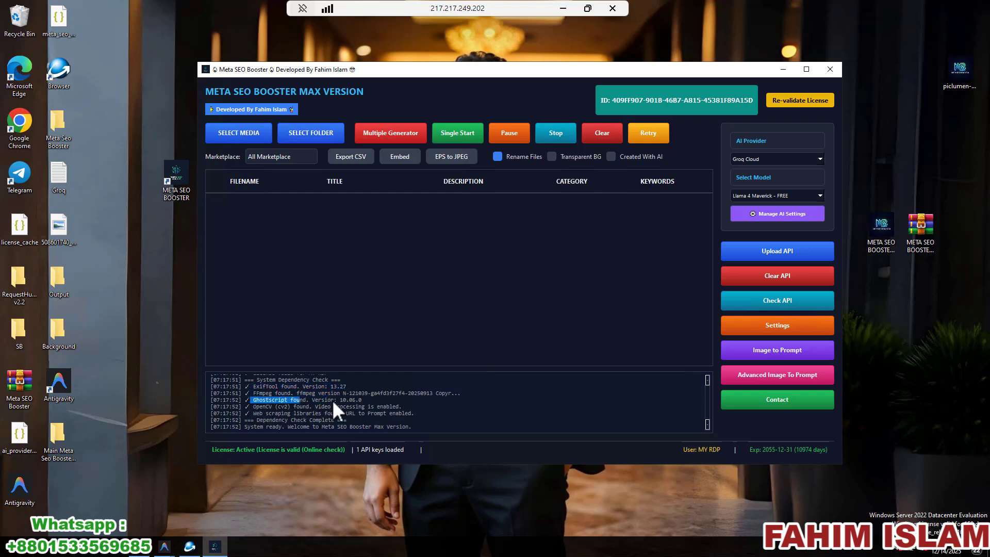
left_click_drag(245, 380, 437, 425)
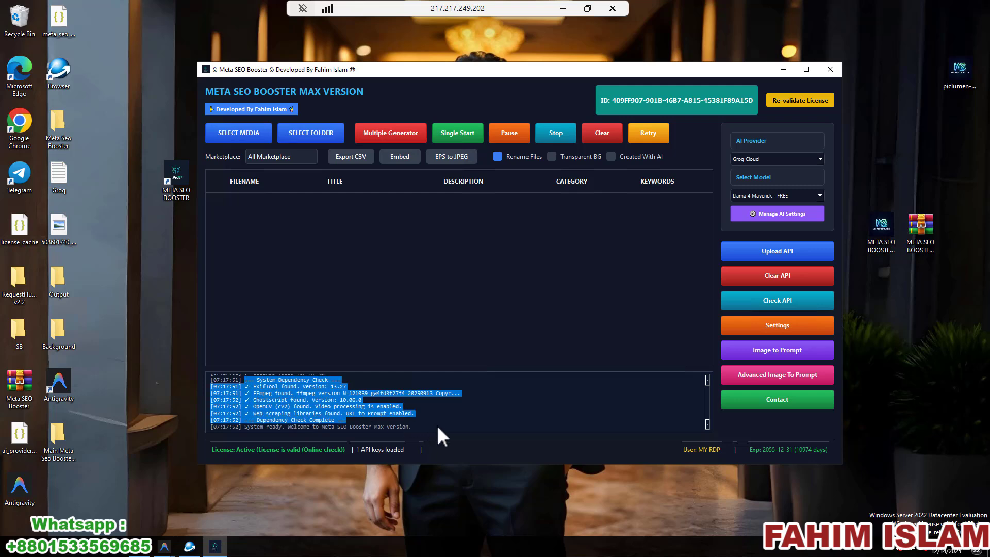
left_click(480, 395)
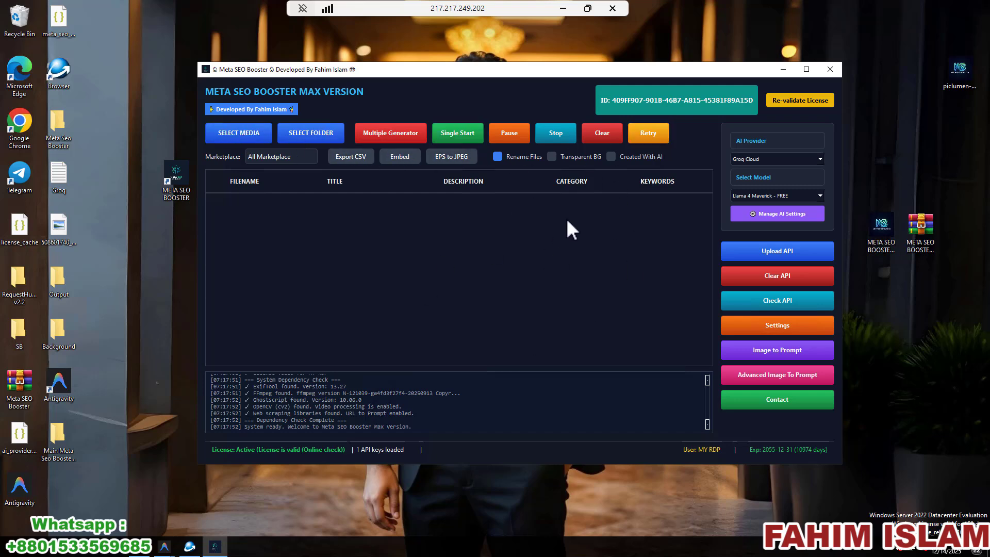
- Copy the device ID to the clipboard and dismiss the confirmation
left_click(665, 103)
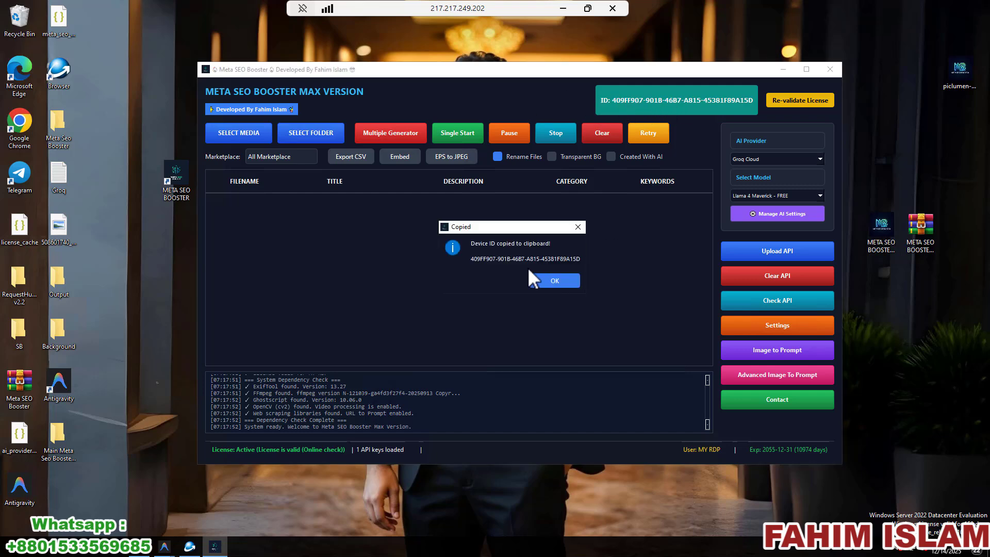
left_click(540, 279)
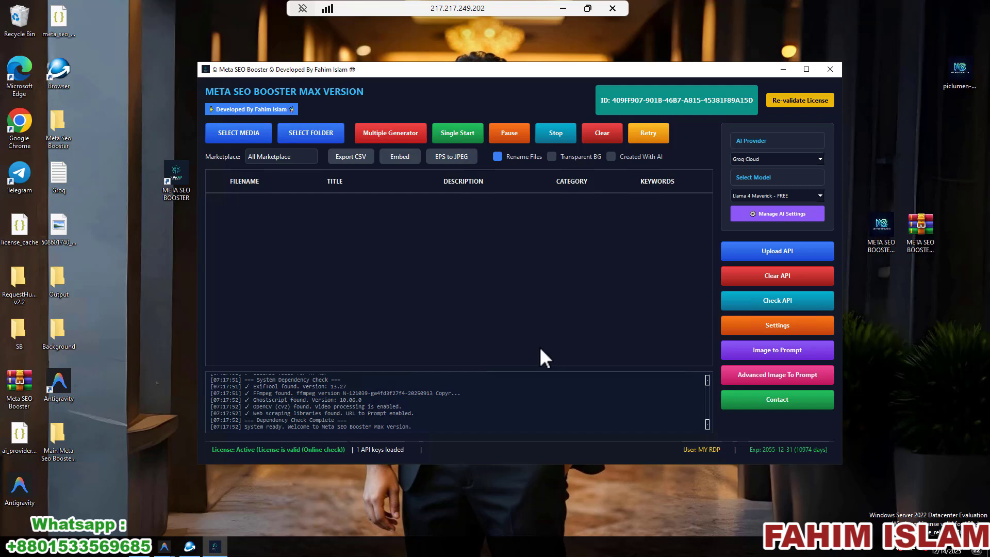
- Set the AI provider to Google Gemini, looking through its model list and the other available providers
left_click(747, 160)
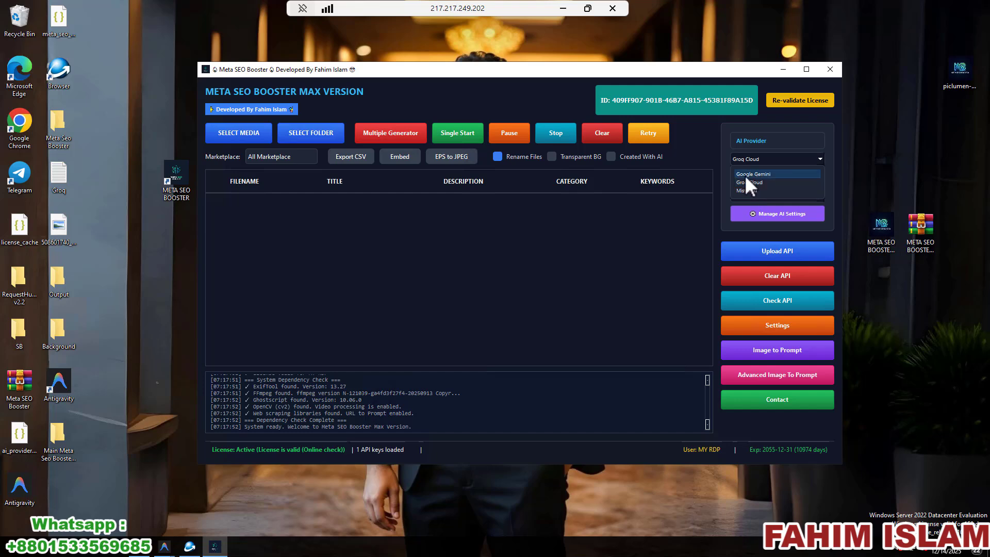
left_click(769, 174)
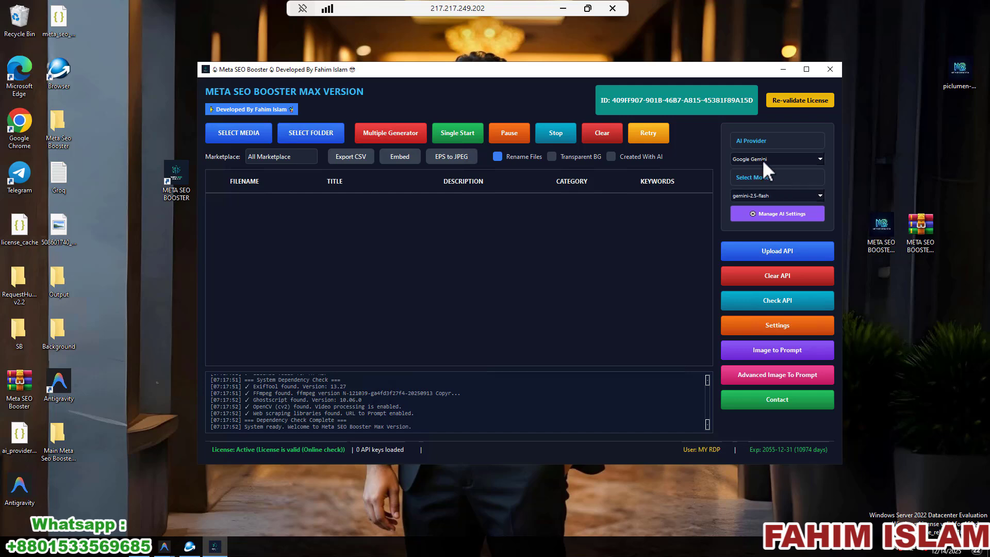
left_click(769, 196)
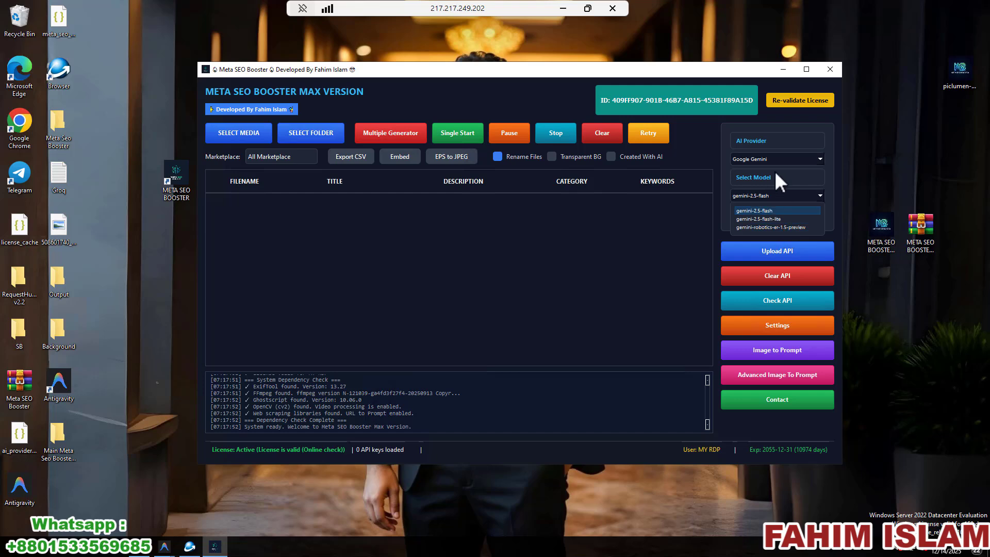
left_click(753, 159)
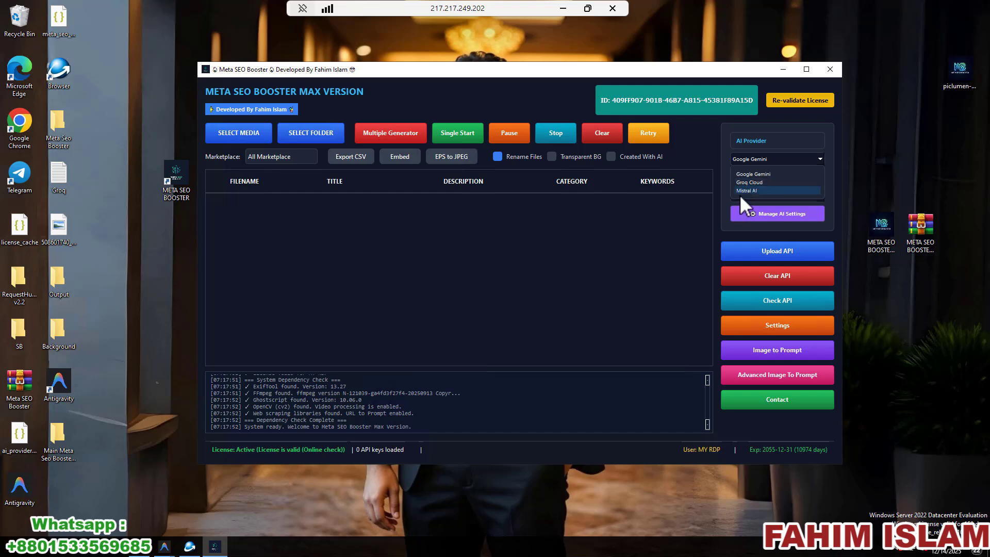
left_click(761, 175)
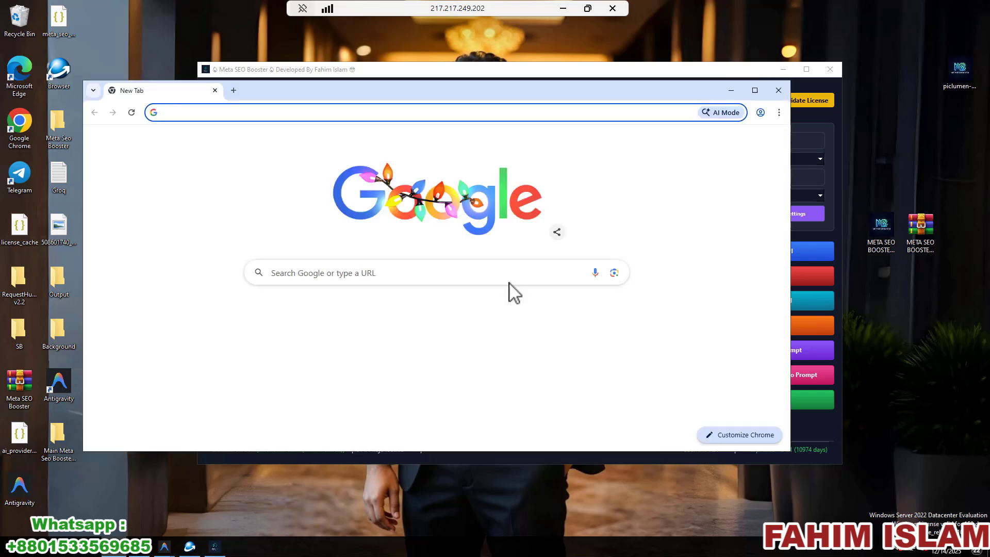
- Search Google for "gemini" and open the Google Gemini site, dismissing the translation offer
left_click(258, 113)
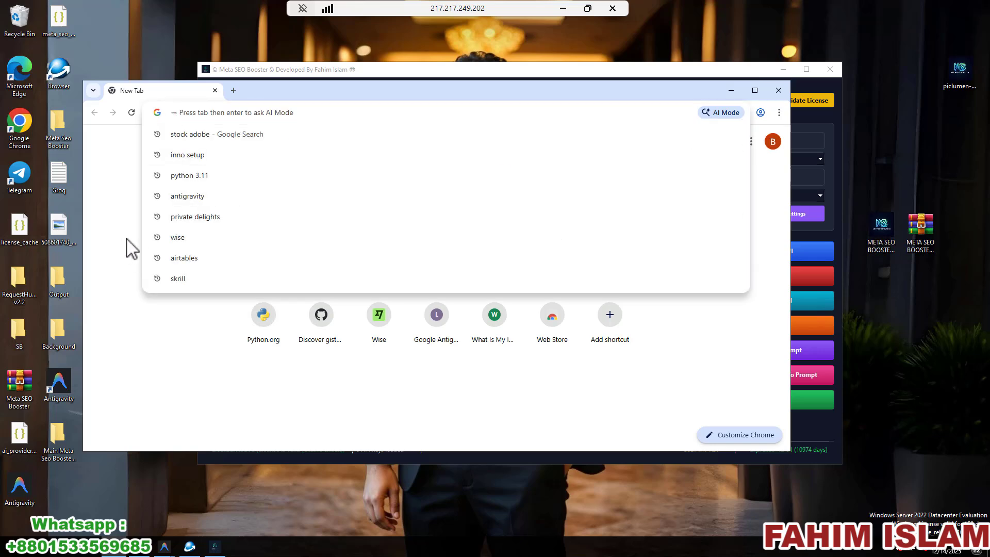
type("m")
key("BackSpace")
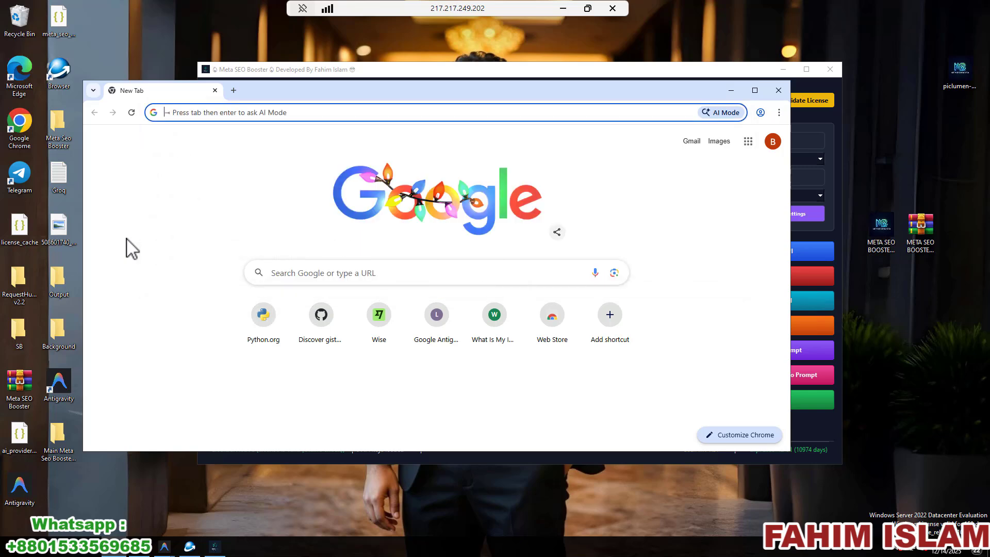
type("gemini")
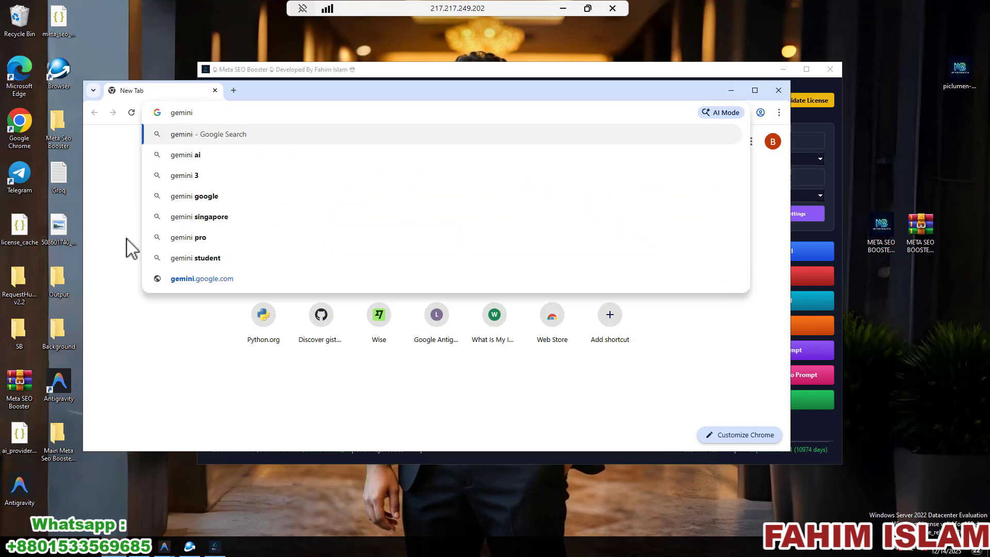
key("Return")
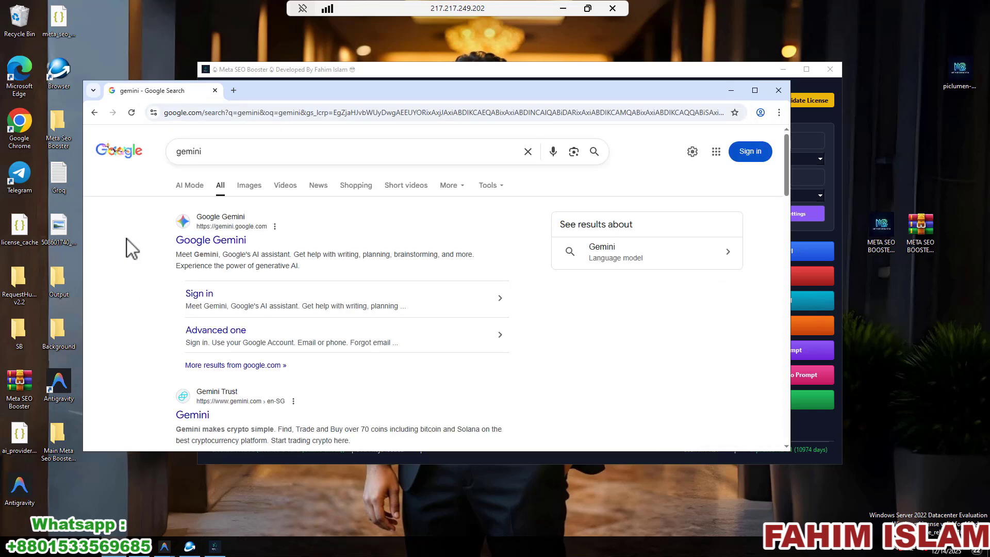
left_click(229, 246)
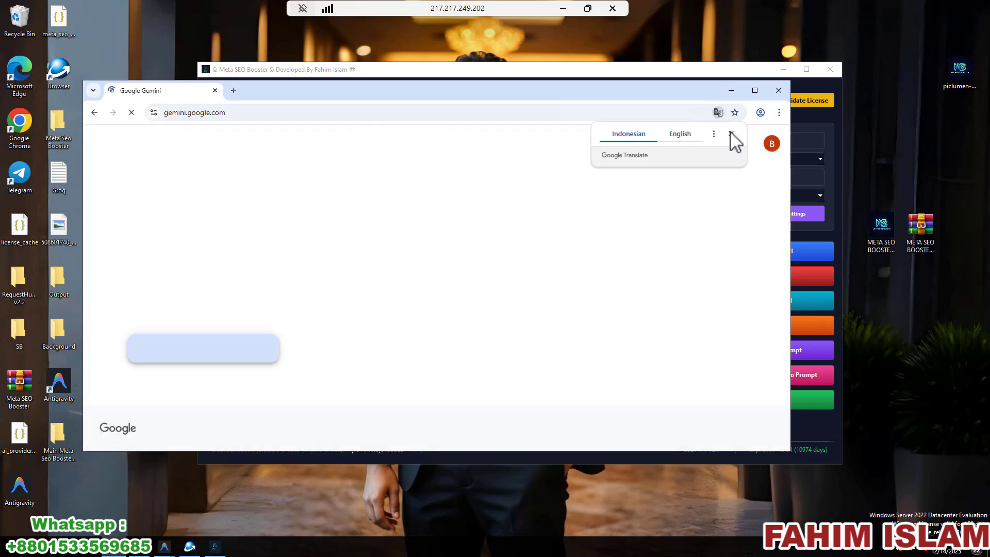
left_click(730, 134)
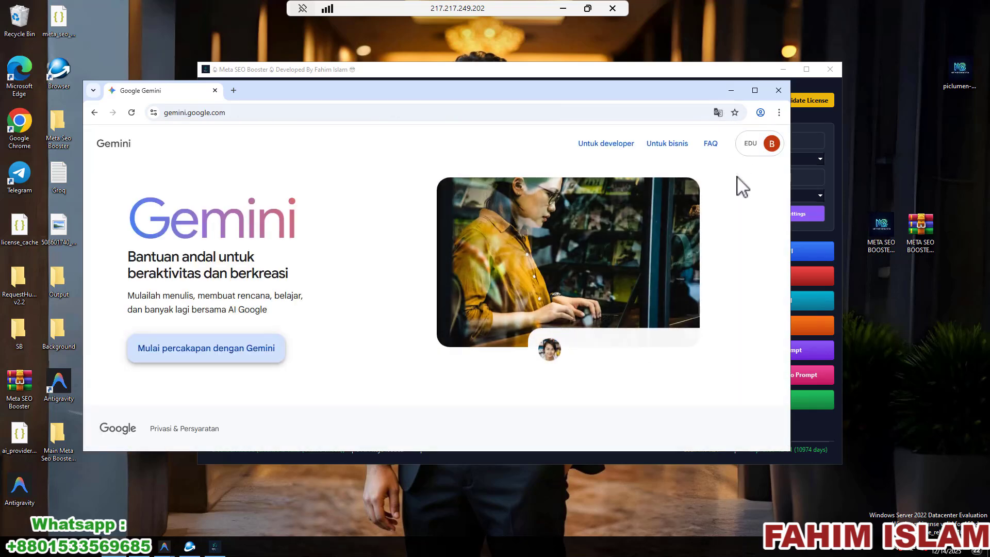
- View the signed-in Google account's details on the Gemini page, close them and reposition the browser window
left_click(771, 144)
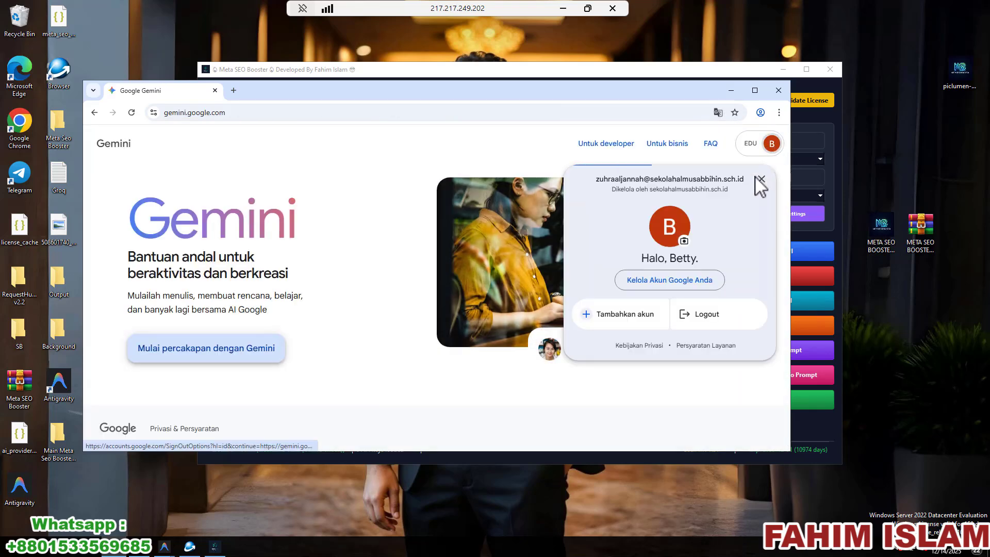
left_click(382, 166)
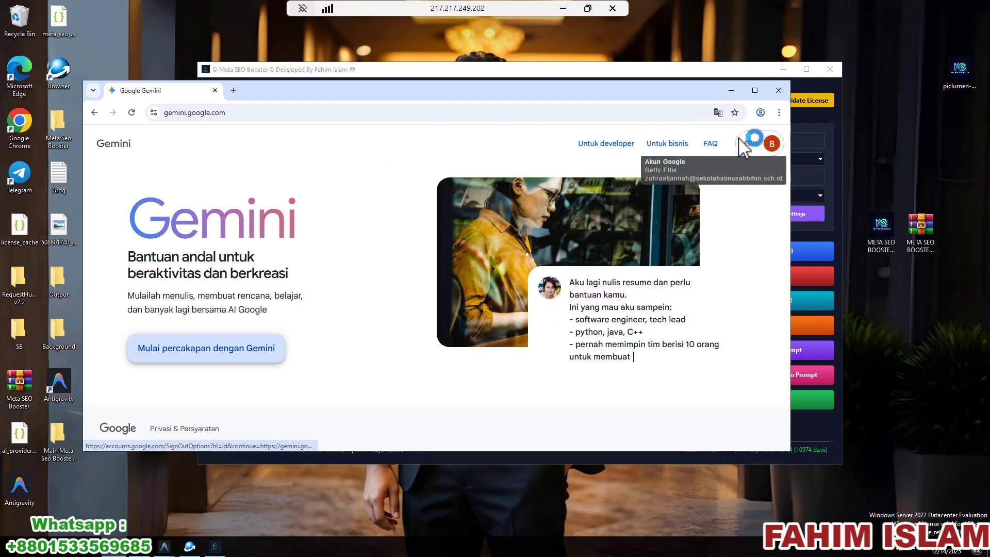
left_click_drag(654, 98, 547, 114)
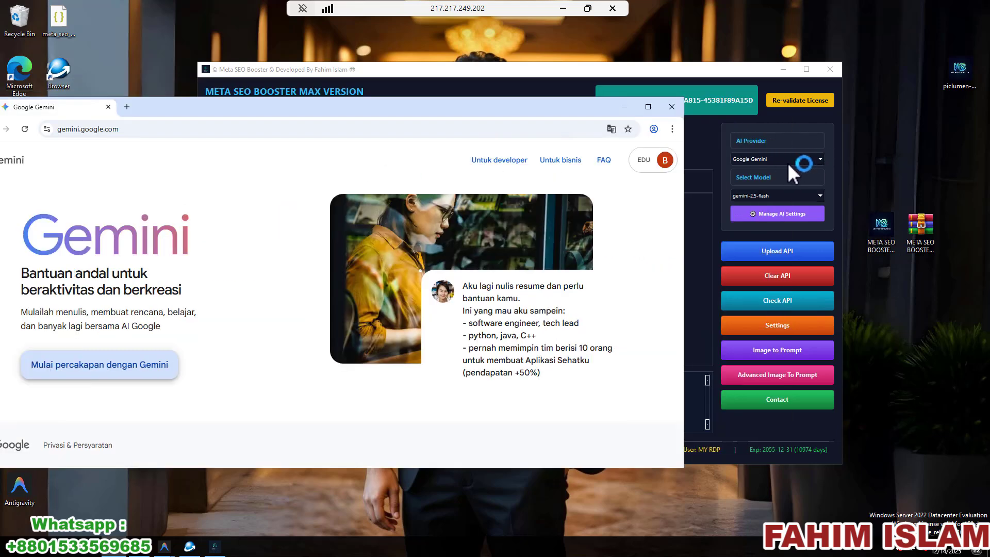
left_click_drag(429, 113, 496, 106)
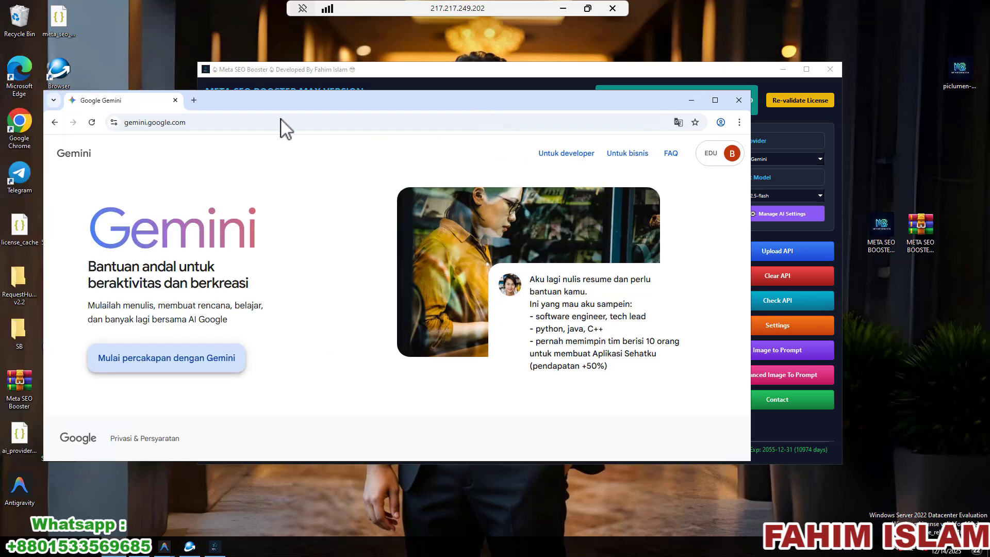
- Search Google for "groq cloud" in a new browser tab
left_click(196, 103)
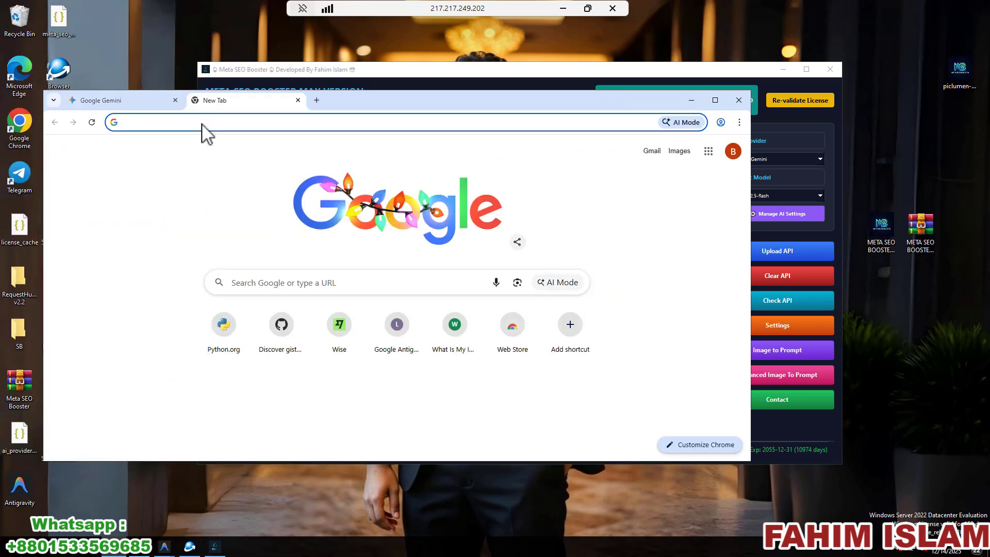
left_click(203, 126)
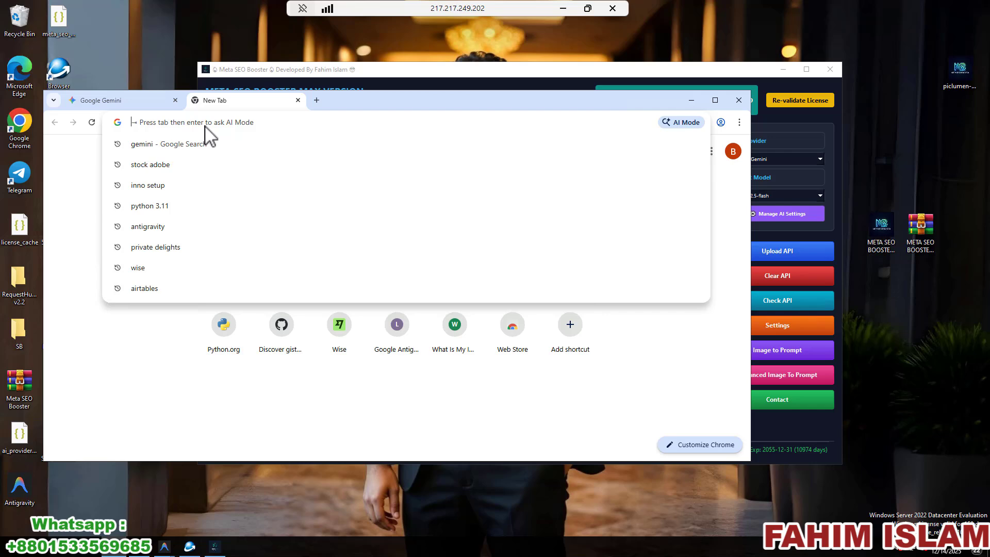
type("groq ")
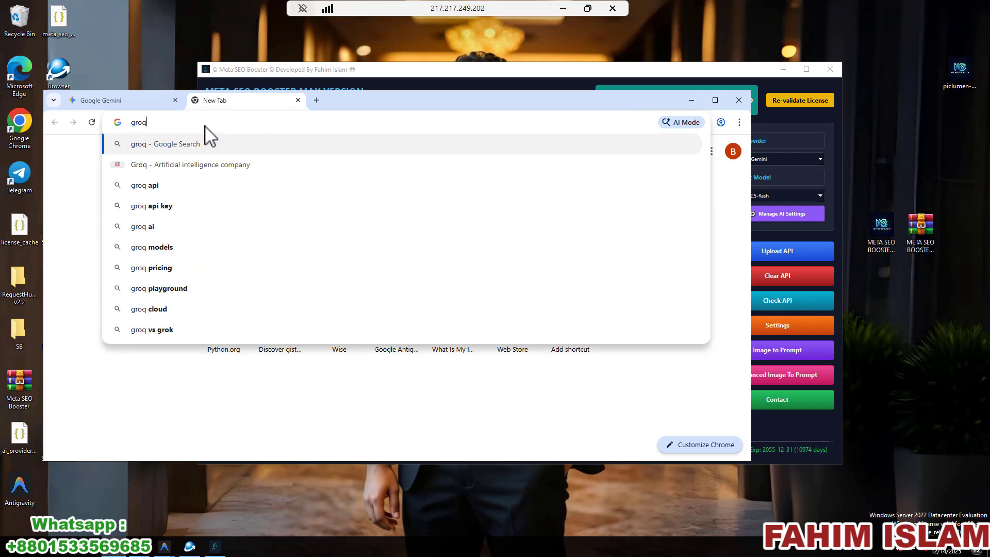
type("cloud")
key("Return")
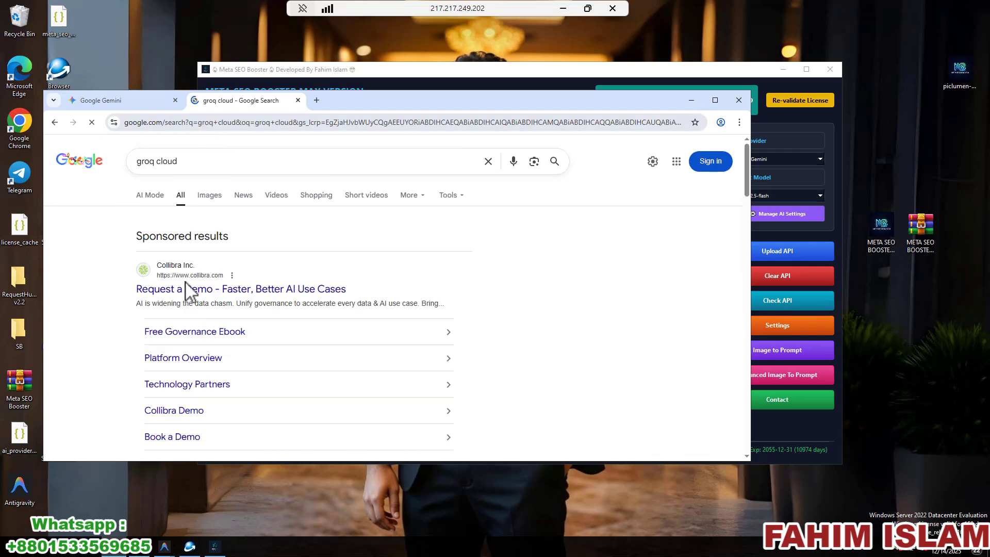
- Open the GroqCloud: Home result and sign in to groq.com with the listed Google account, granting the requested access
scroll(194, 304, "down", 2)
scroll(199, 343, "down", 1)
scroll(258, 356, "down", 3)
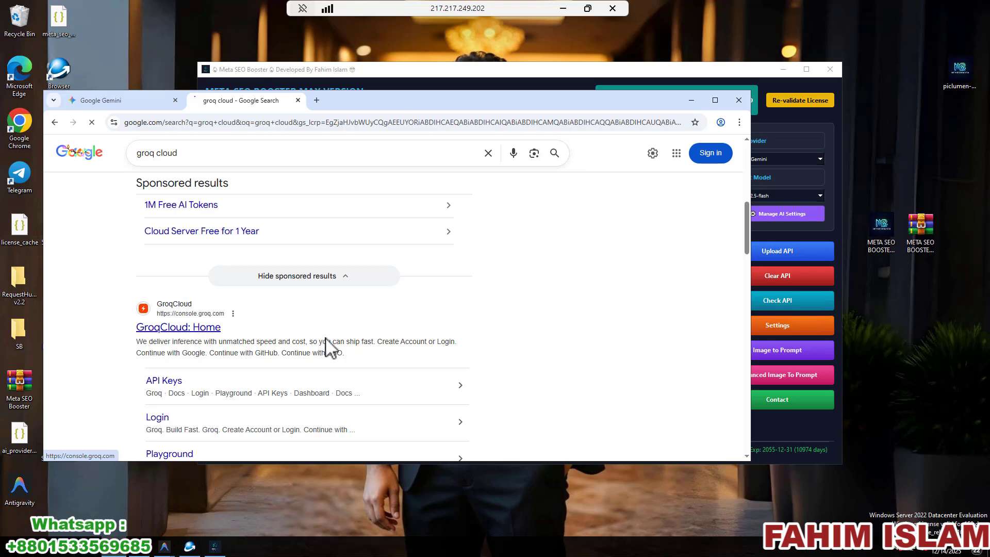
left_click(178, 327)
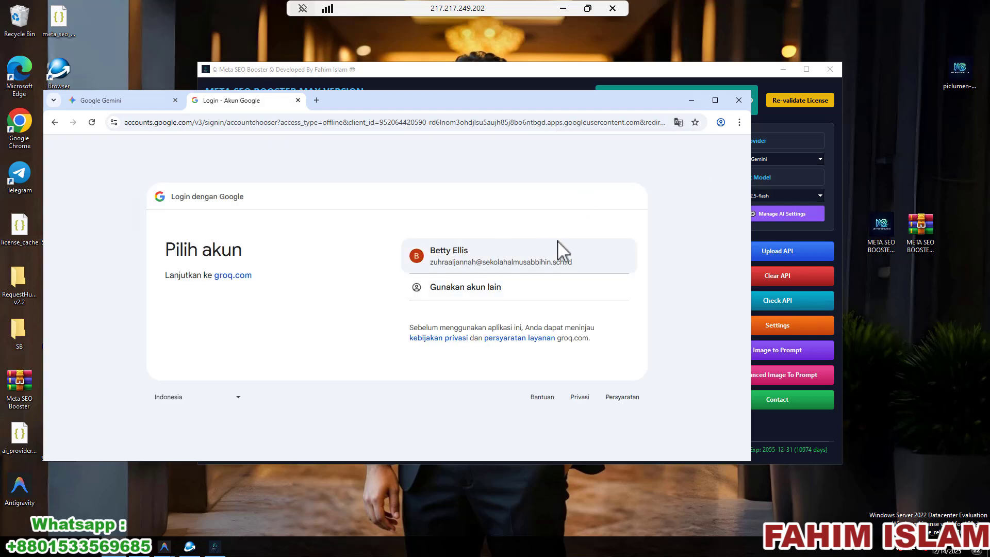
left_click(593, 248)
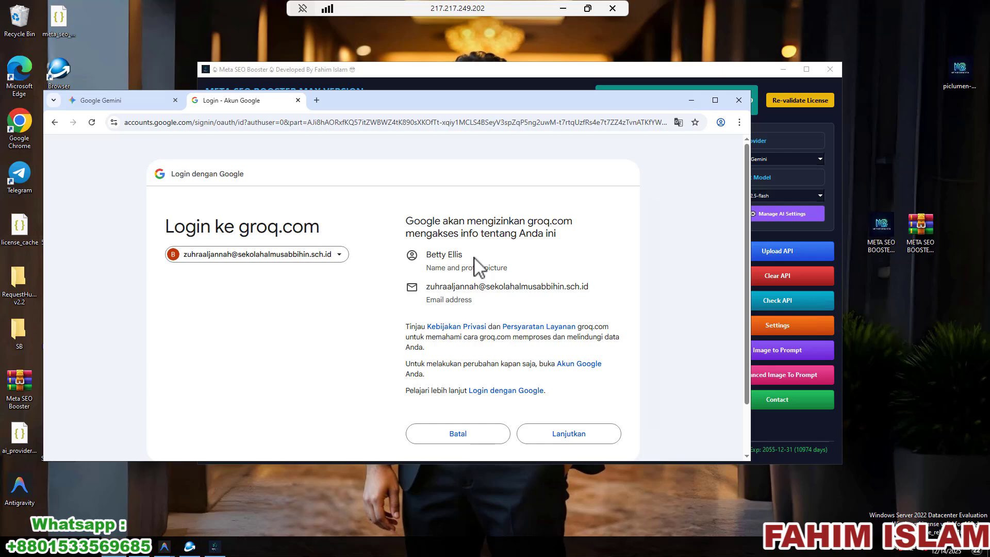
left_click(589, 433)
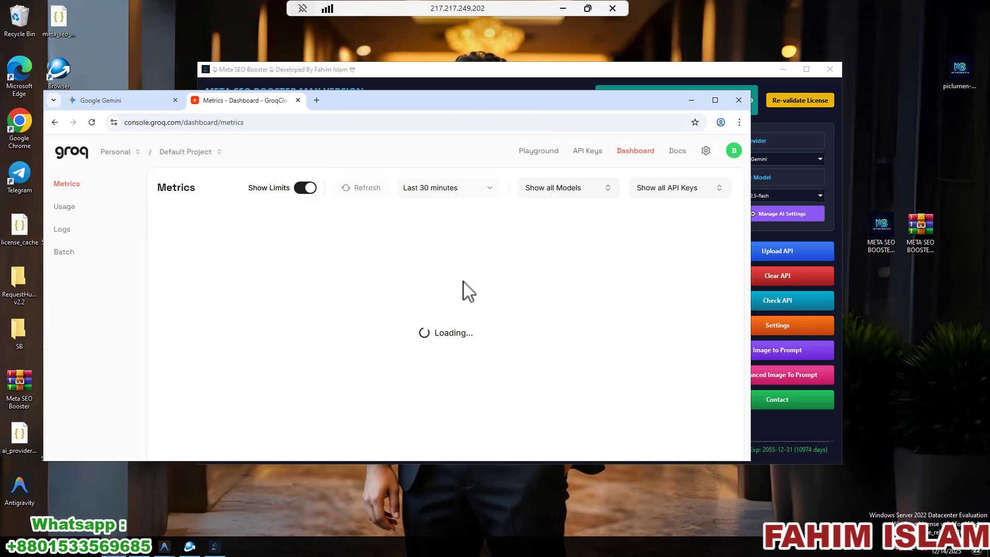
- Create a Groq API key with the display name "seo" and no expiration, completing the human verification
left_click(589, 155)
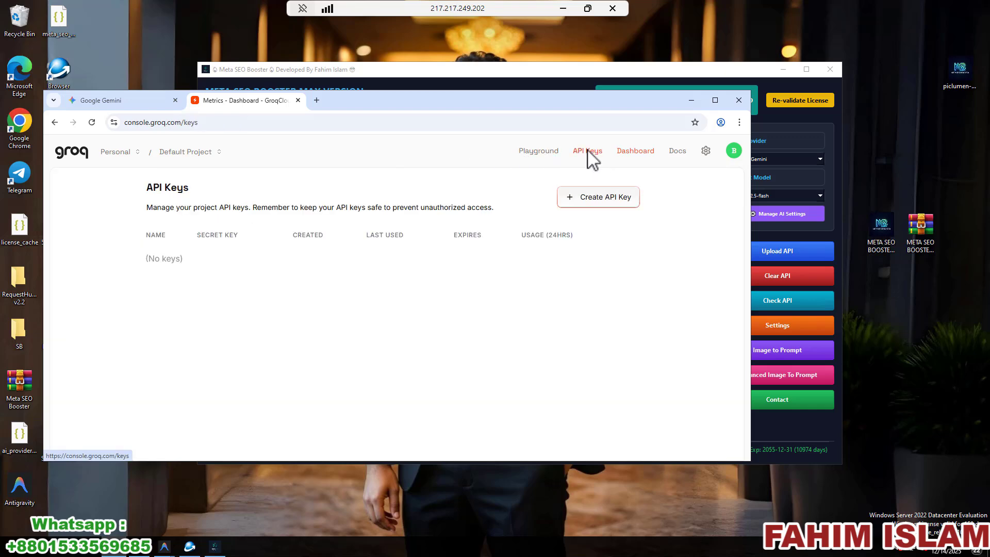
left_click(604, 201)
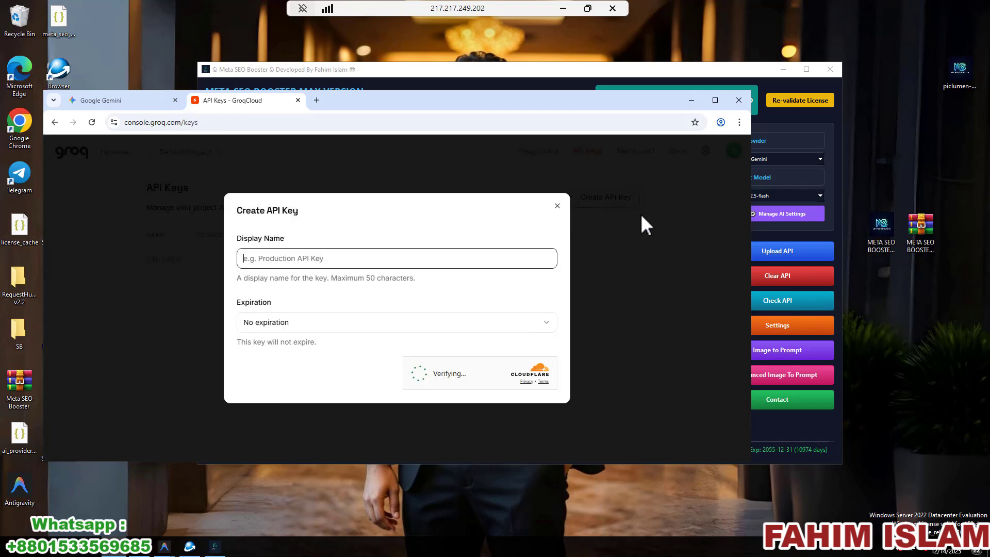
left_click(298, 323)
left_click(281, 265)
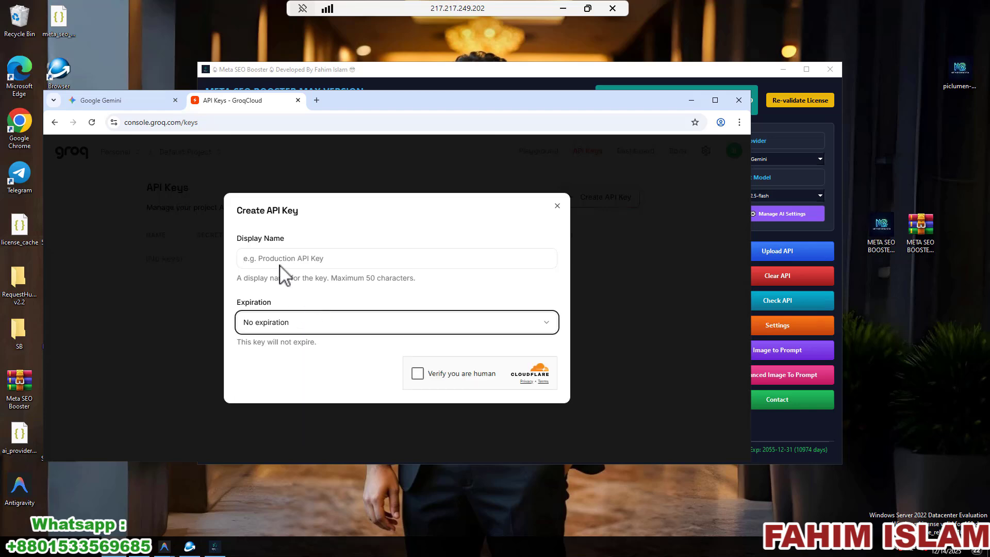
left_click(282, 263)
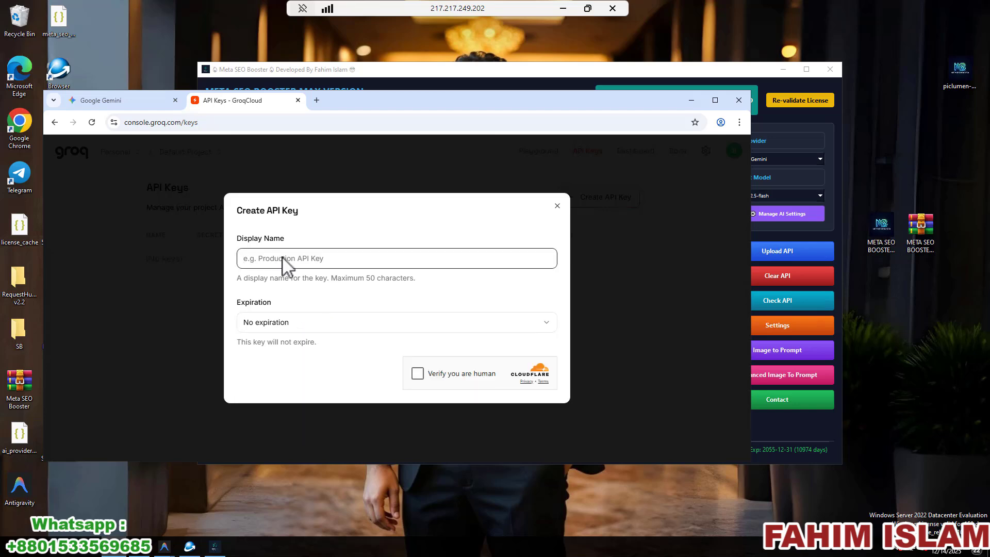
type("seo")
left_click(267, 321)
left_click(267, 322)
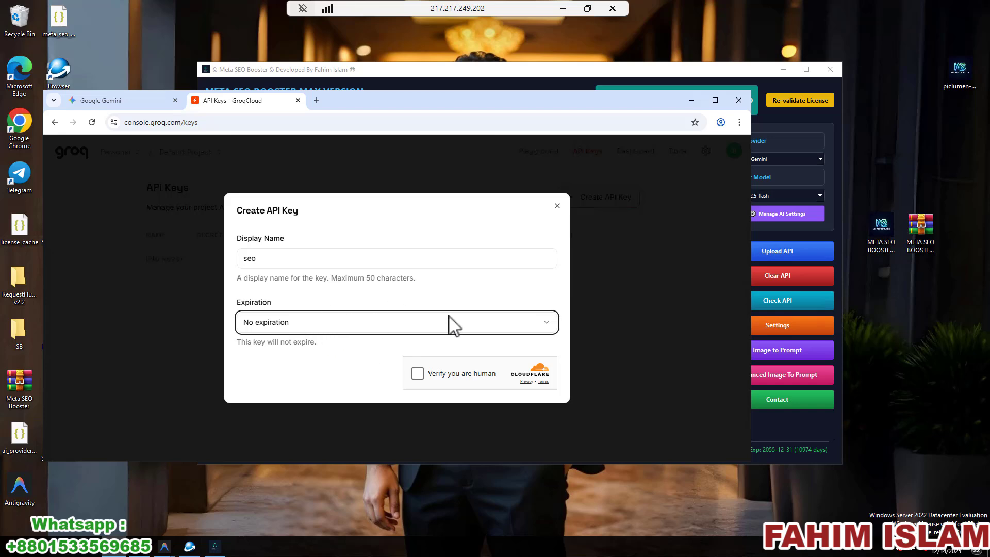
left_click(417, 373)
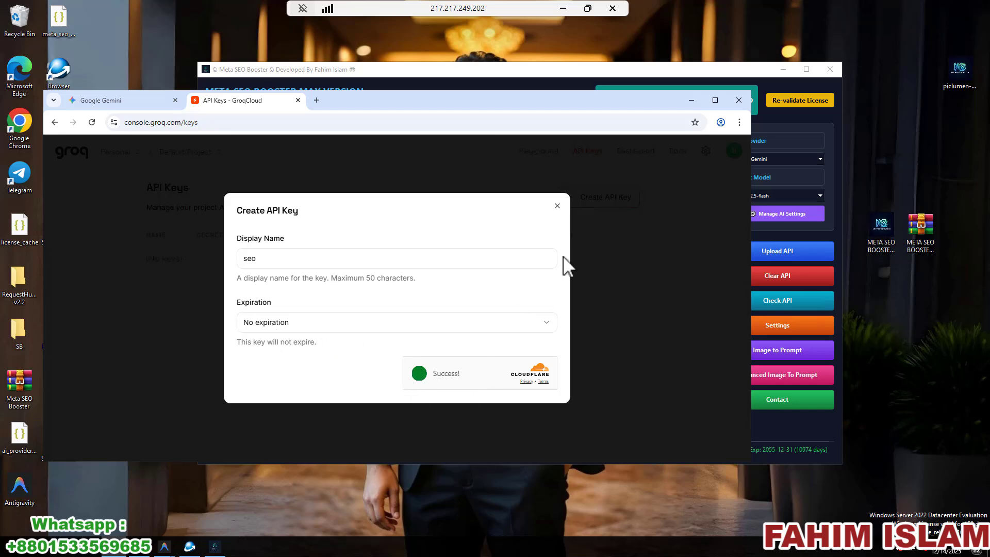
left_click(537, 375)
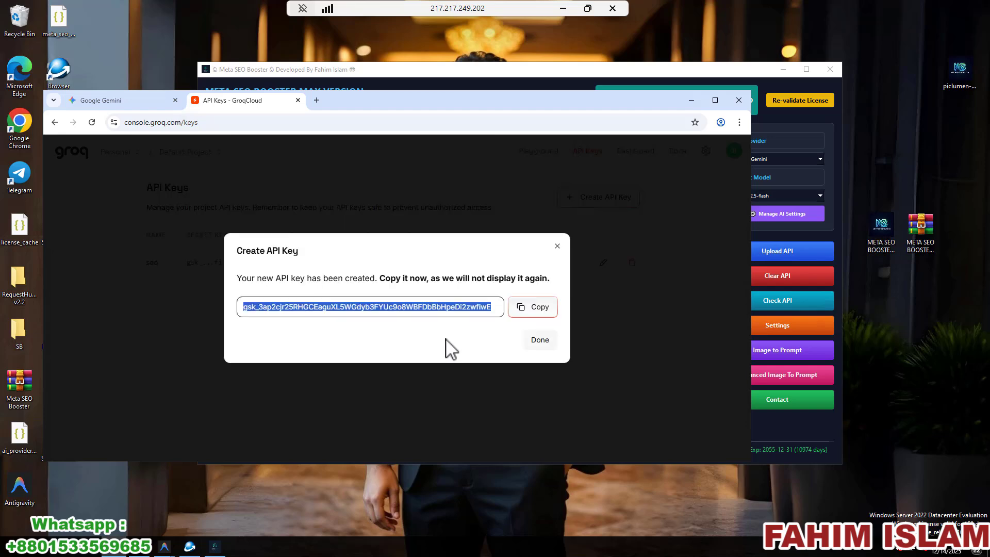
- Copy the new API key onto a new line in the desktop's Groq text file, saving and closing the file
left_click(537, 309)
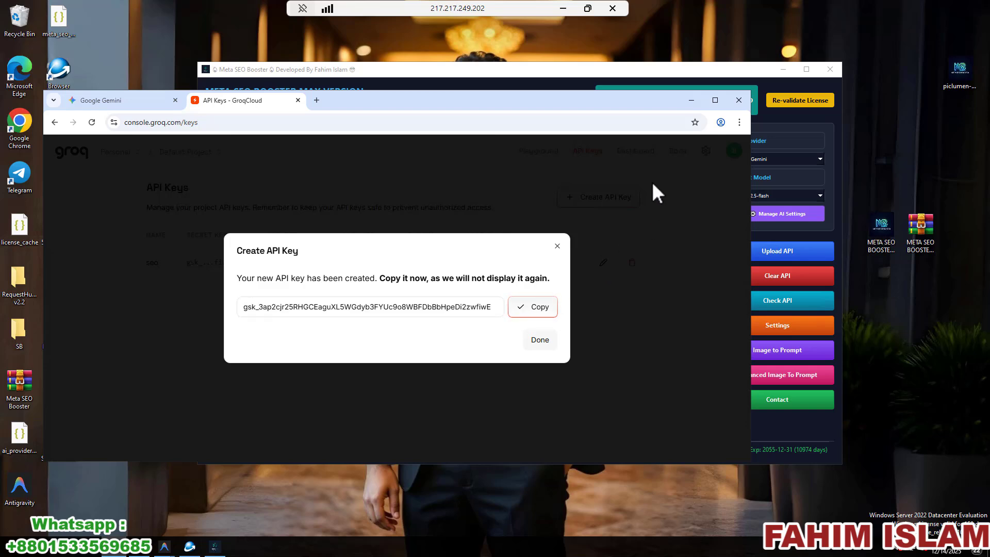
left_click(697, 100)
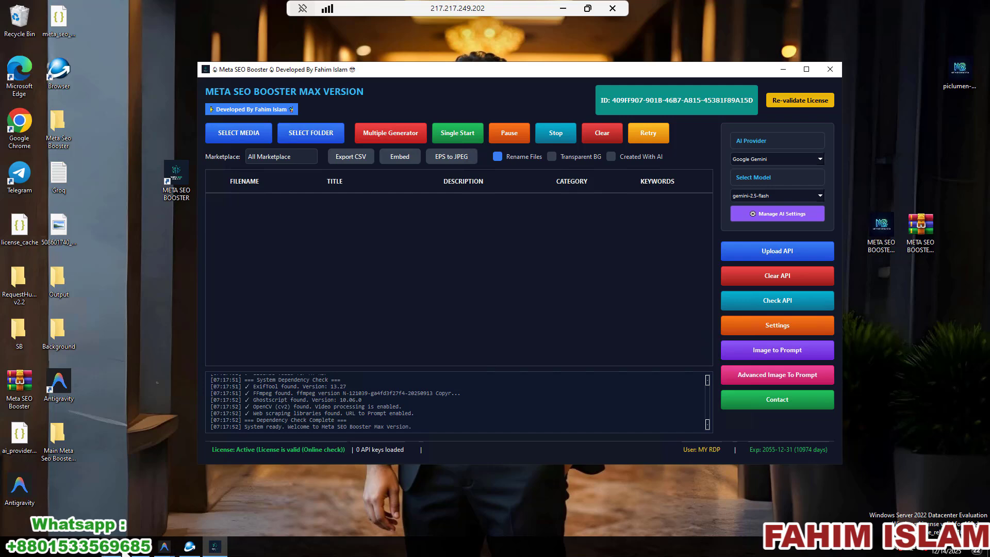
mouse_move(123, 553)
double_click(58, 176)
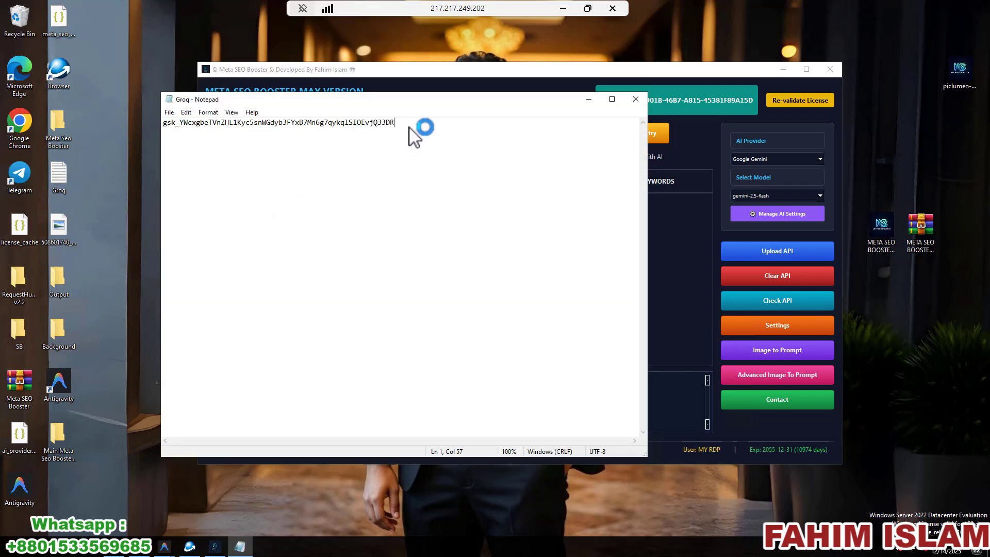
key("Return")
key("ctrl+v")
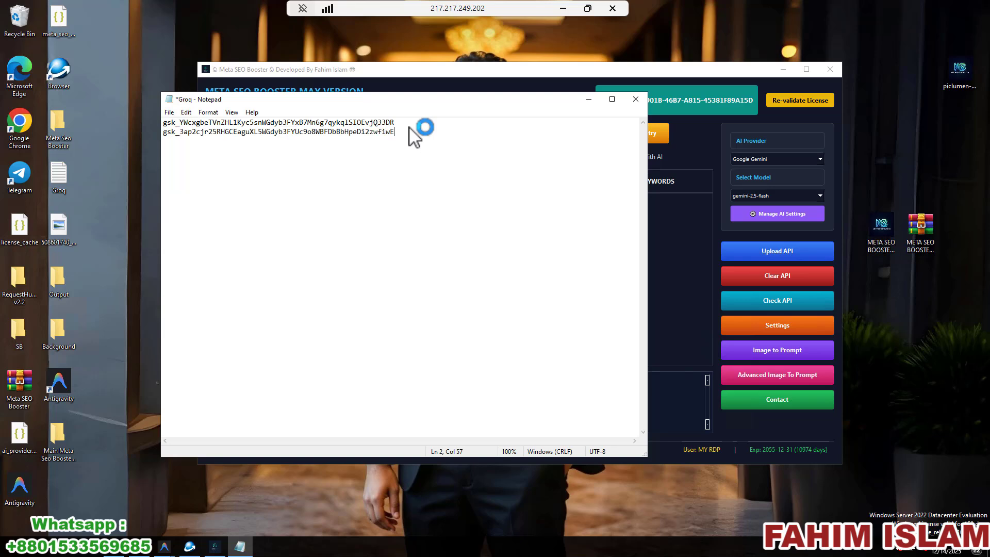
key("ctrl+s")
left_click(636, 99)
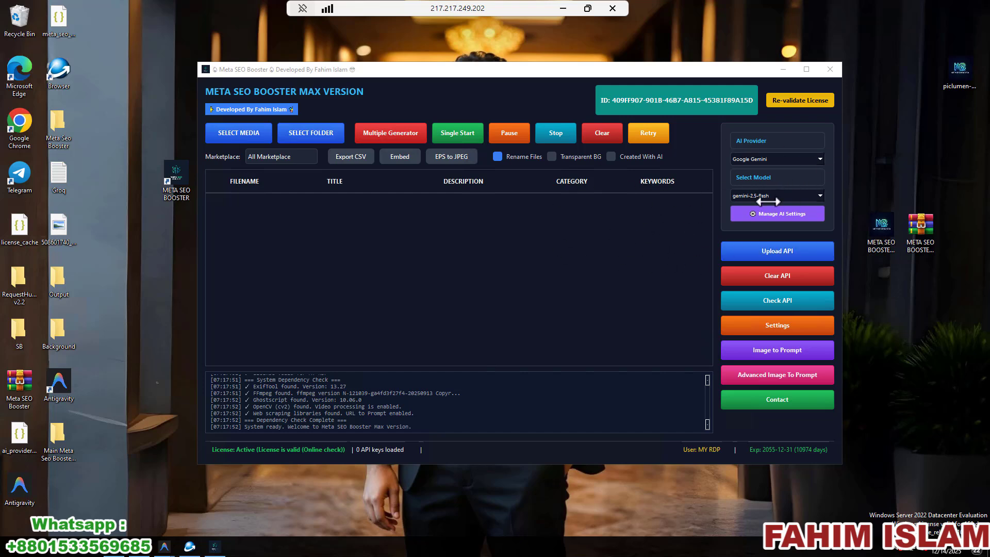
- Set the AI provider to Groq Cloud in Meta SEO Booster
left_click(768, 160)
key("Down")
key("Down")
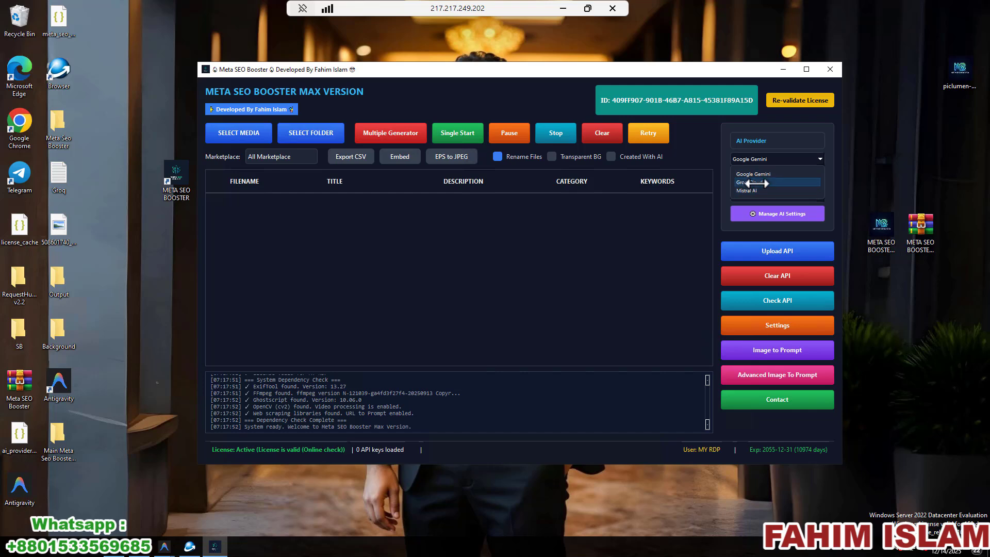
key("Return")
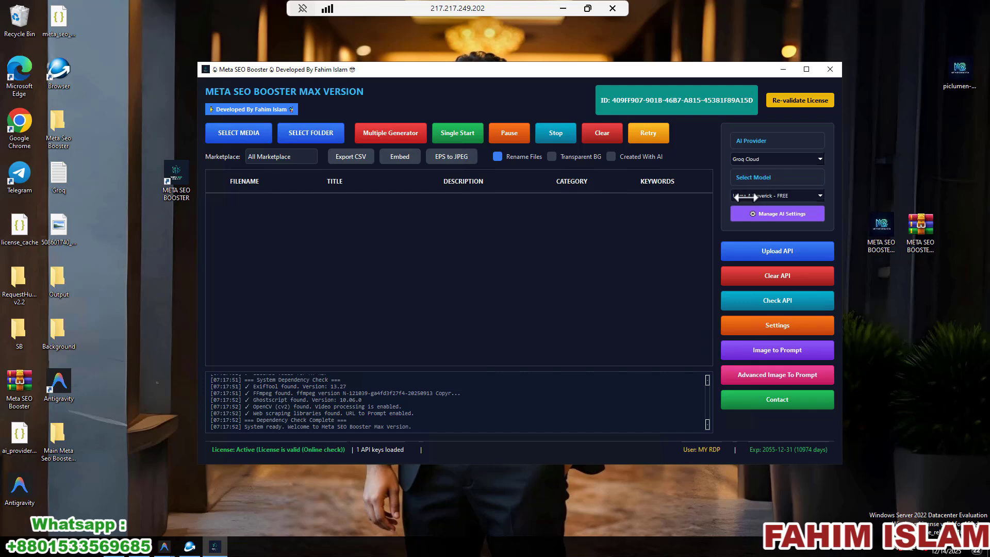
- Add the copied API key to the Groq Cloud keys in the AI provider configuration
left_click(769, 216)
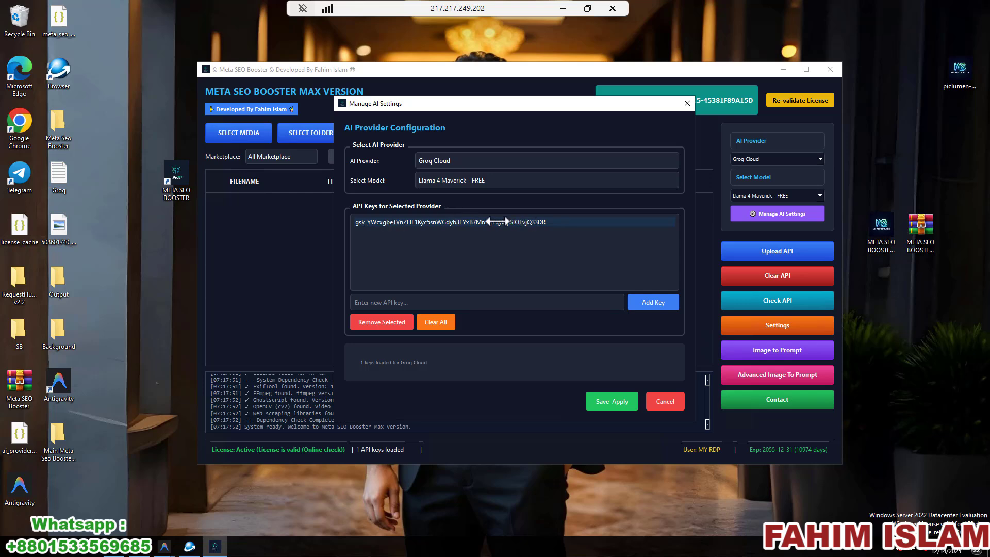
right_click(496, 305)
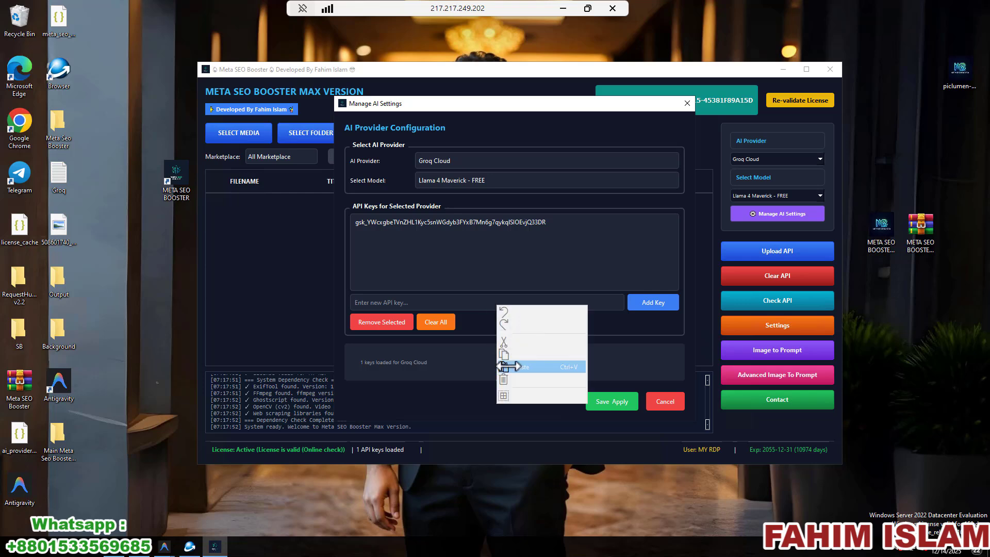
left_click(506, 365)
left_click(654, 301)
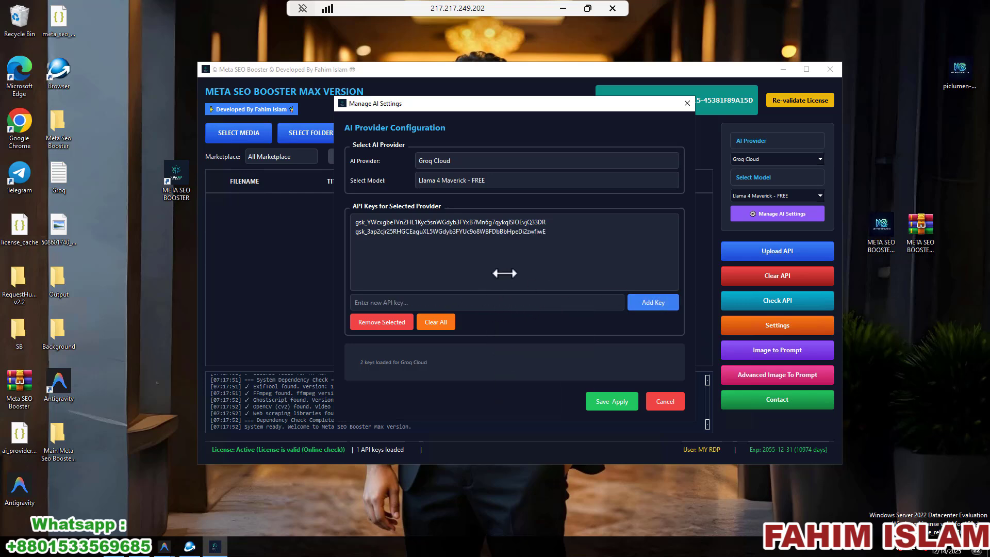
- Save and apply the Groq Cloud provider configuration, keeping Groq Cloud as the AI provider in the main window
left_click(613, 402)
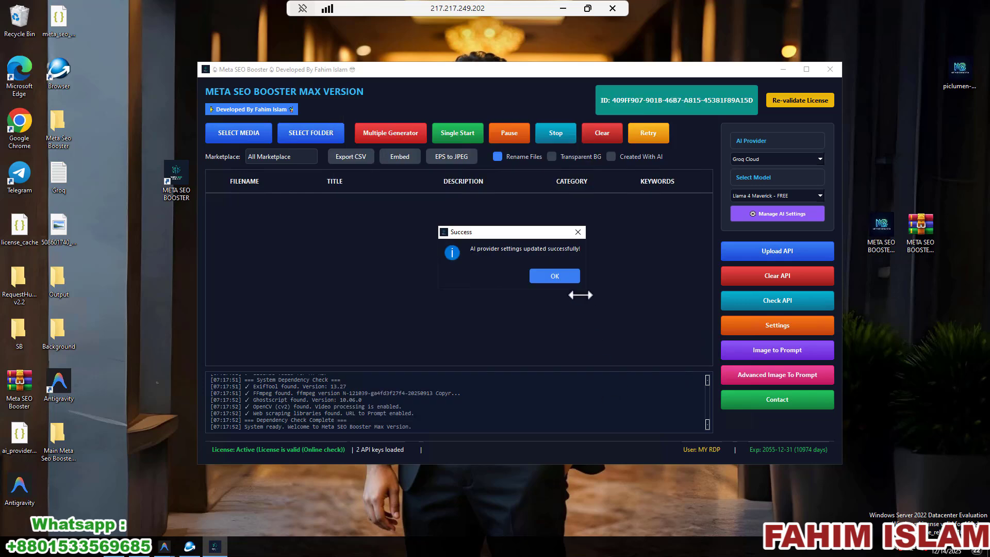
left_click(542, 274)
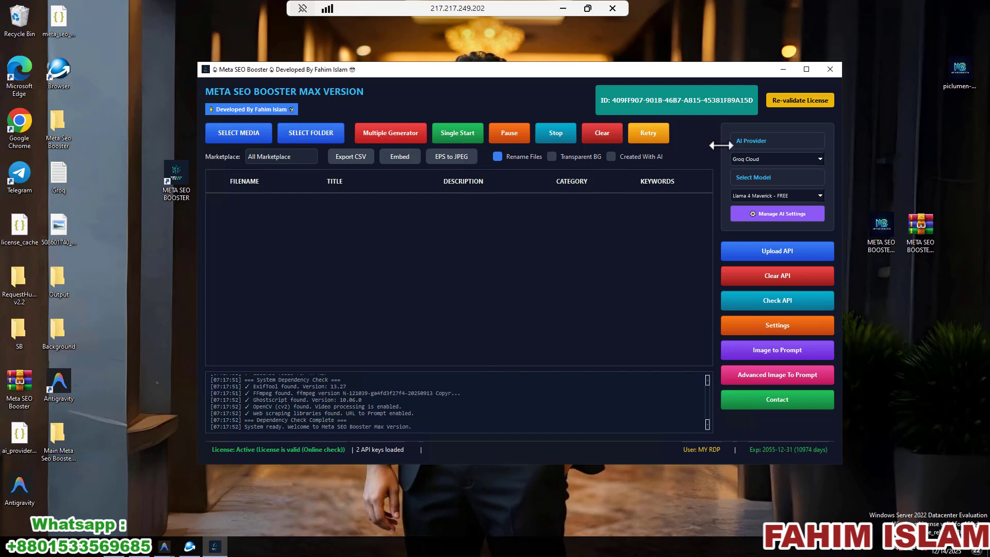
left_click(748, 160)
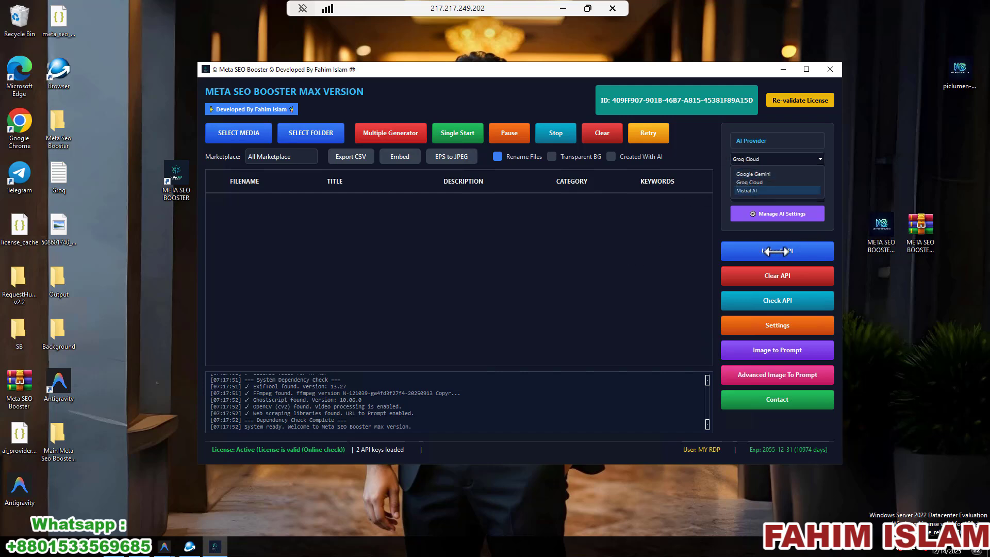
left_click(749, 183)
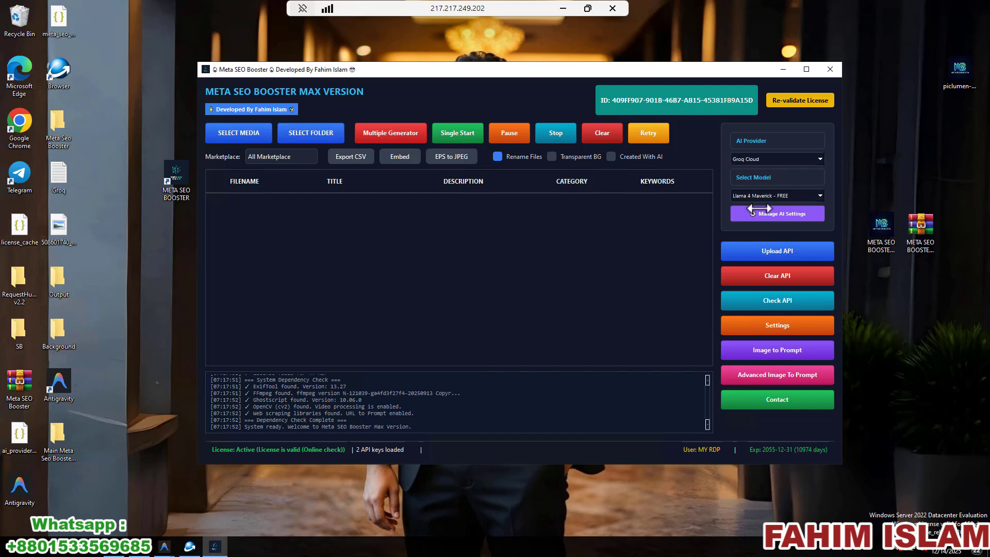
- Look at the API key text file upload without choosing a file, and switch the AI provider to Google Gemini
left_click(784, 254)
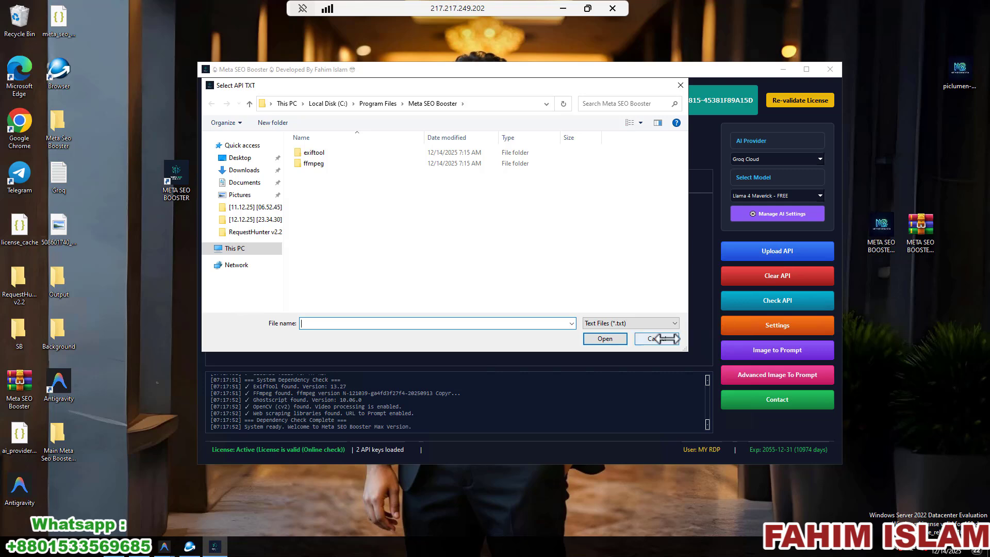
left_click(660, 338)
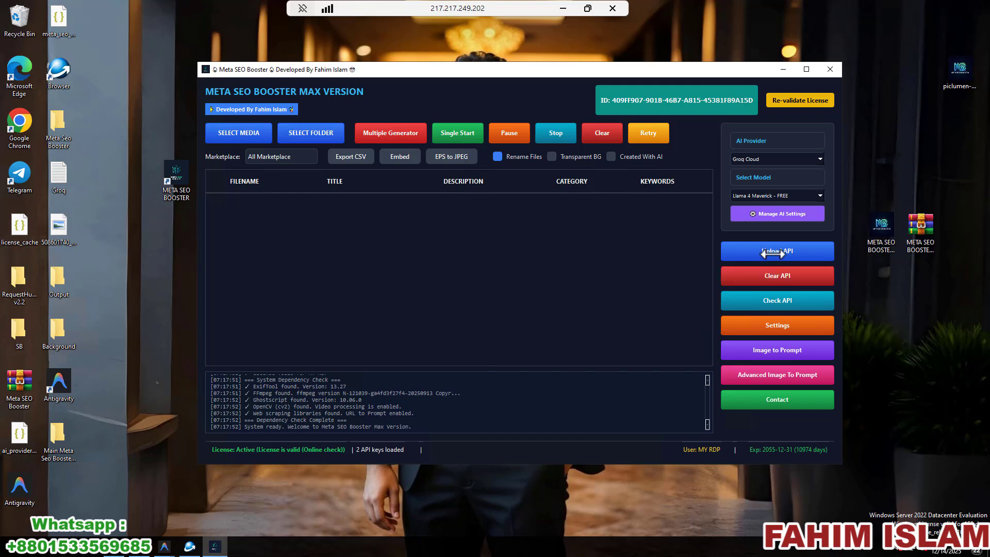
left_click(754, 159)
left_click(749, 171)
- Set the minimum title to 60 in the application settings and save them
left_click(774, 325)
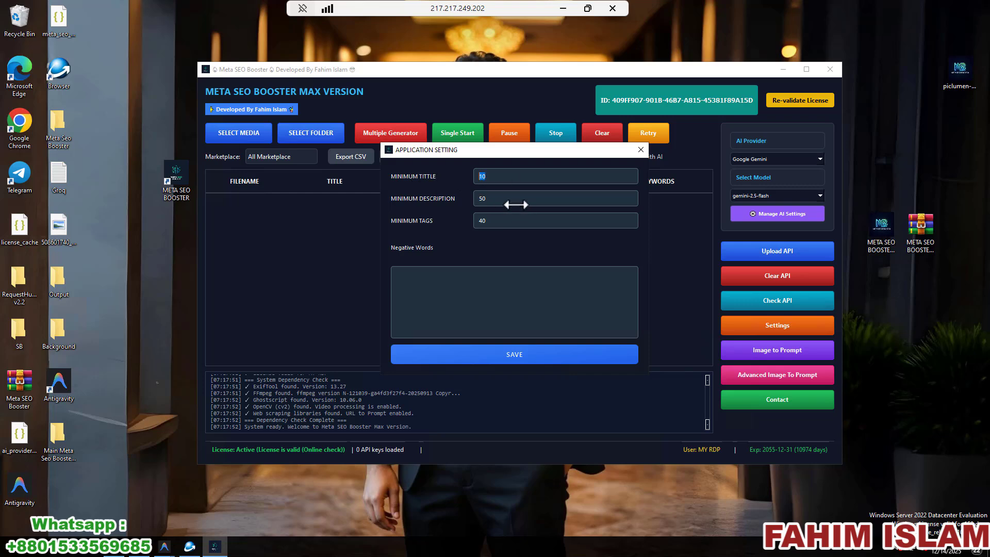
key("Tab")
key("Tab")
left_click(641, 149)
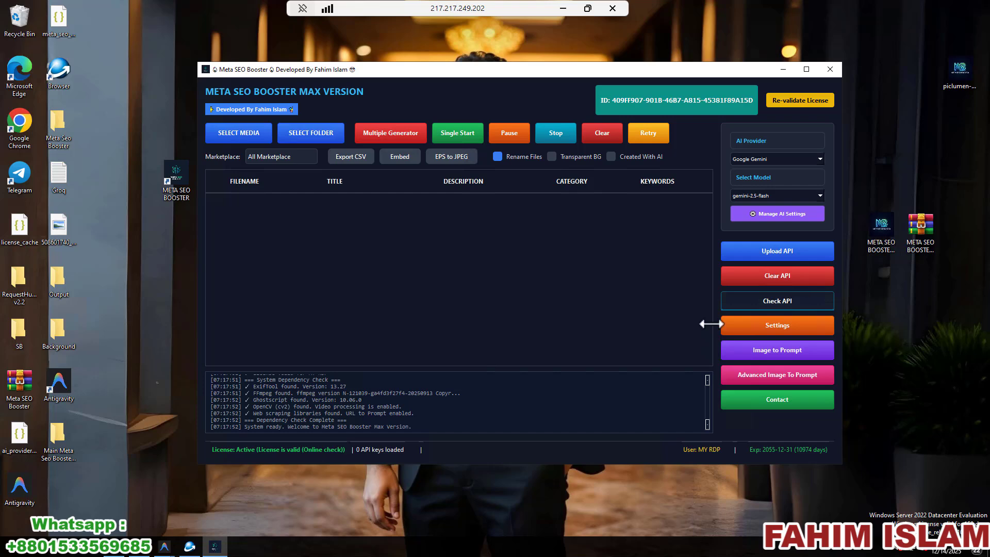
left_click(779, 324)
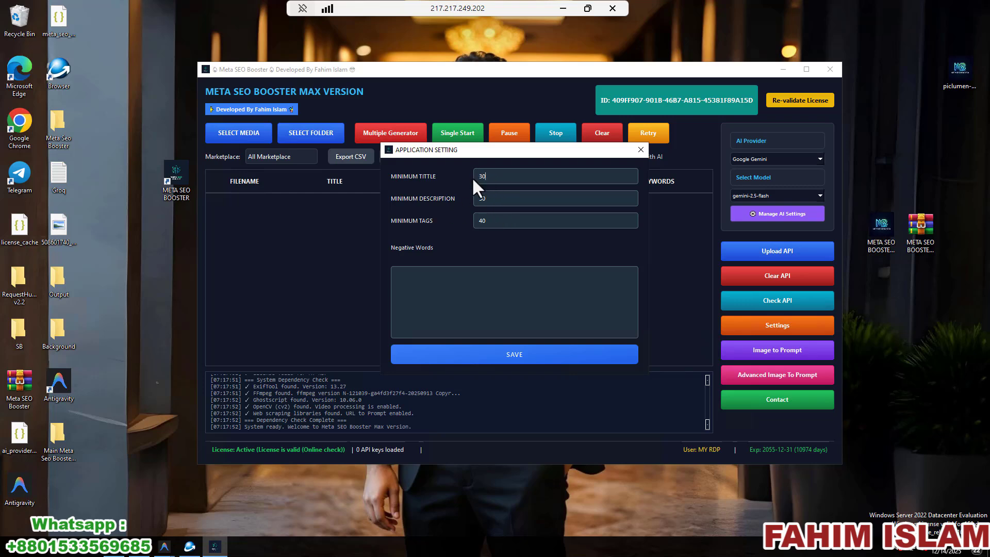
type("60")
left_click(519, 354)
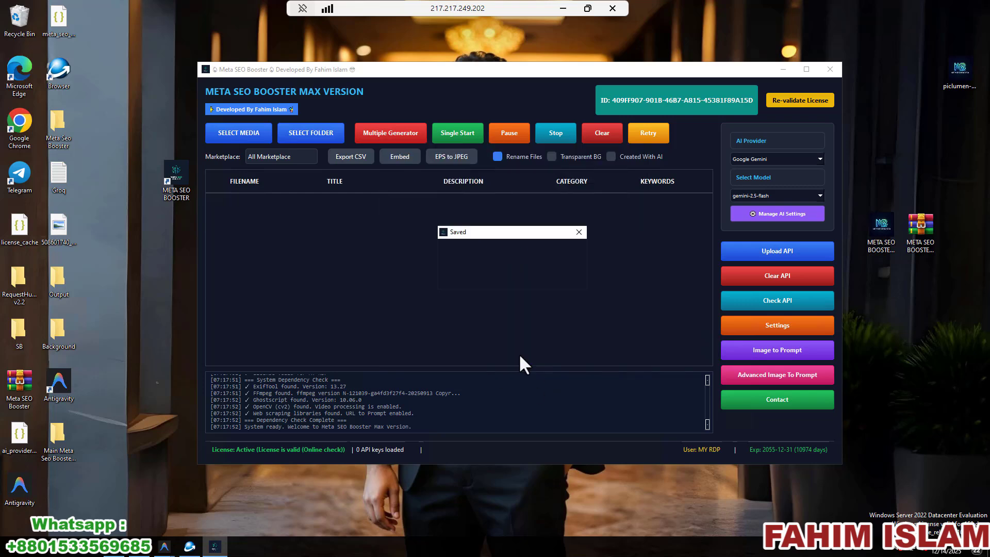
left_click(557, 276)
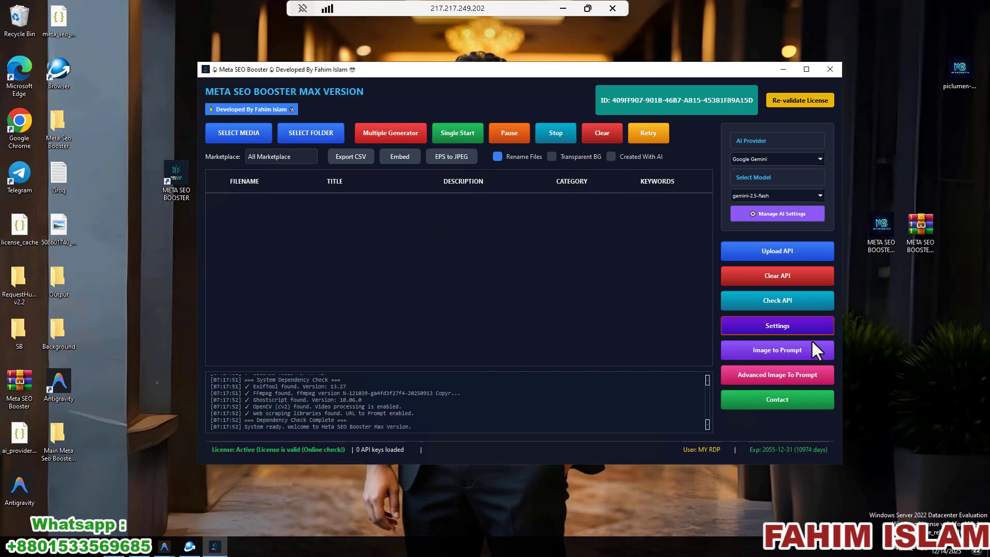
- Look over the options of the Image to Prompt and Advanced Image to Prompt tools
left_click(776, 347)
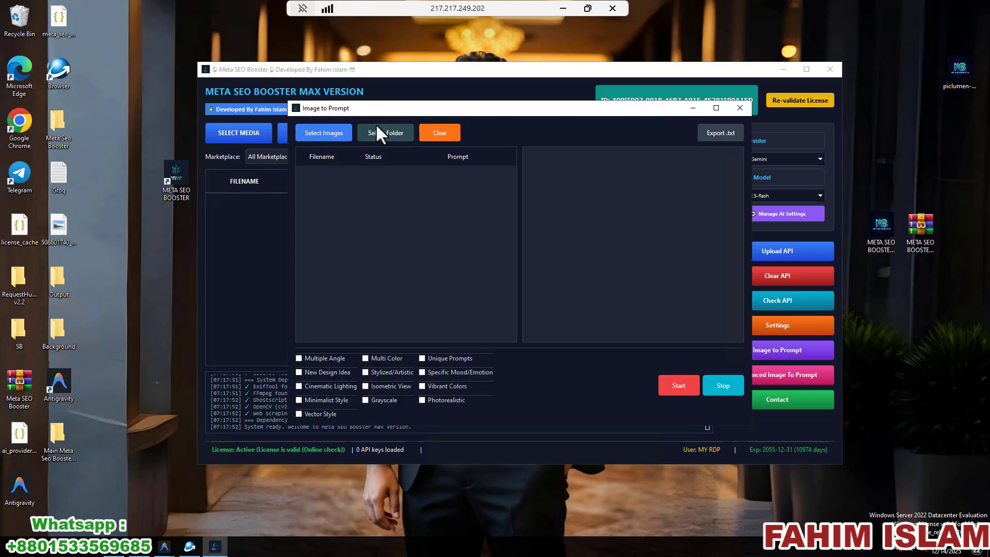
left_click(742, 109)
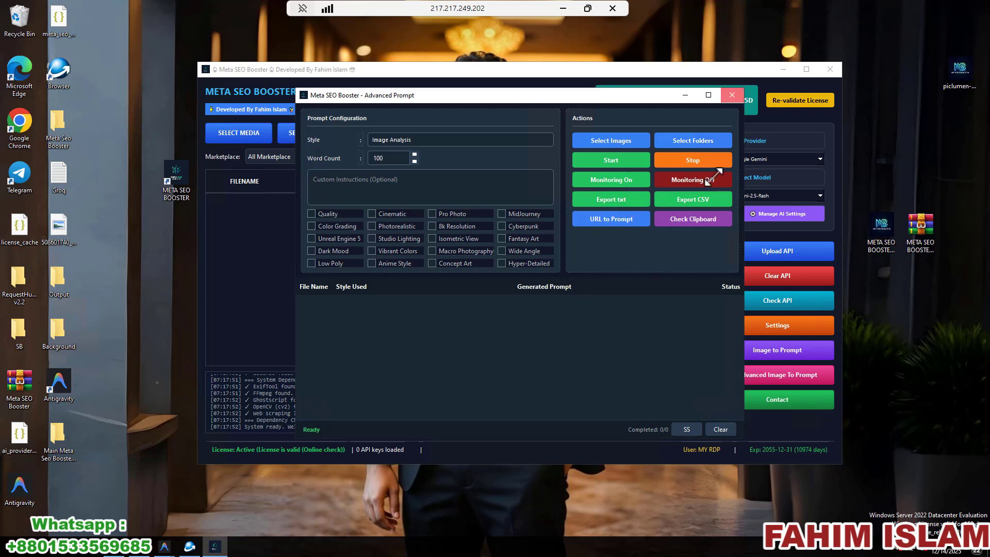
left_click(732, 94)
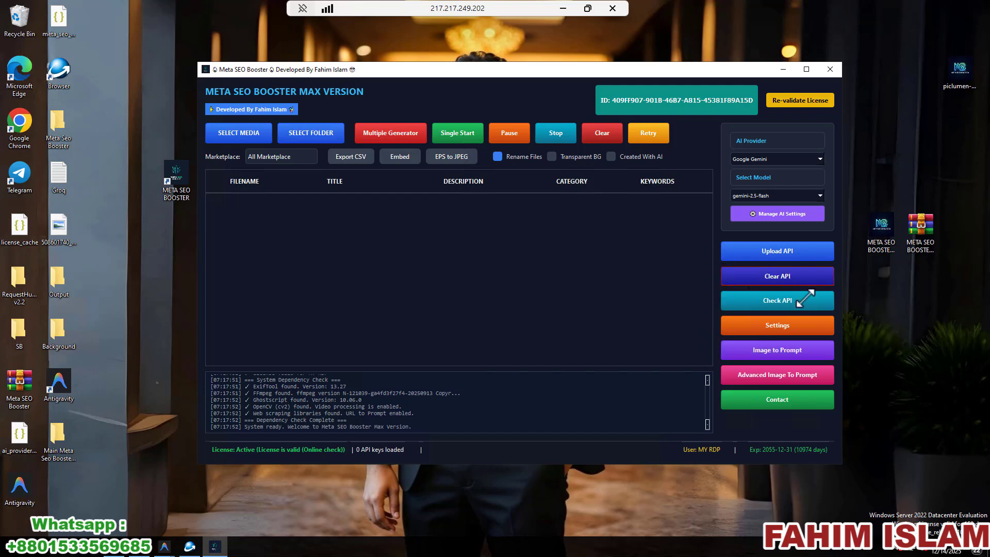
left_click(777, 375)
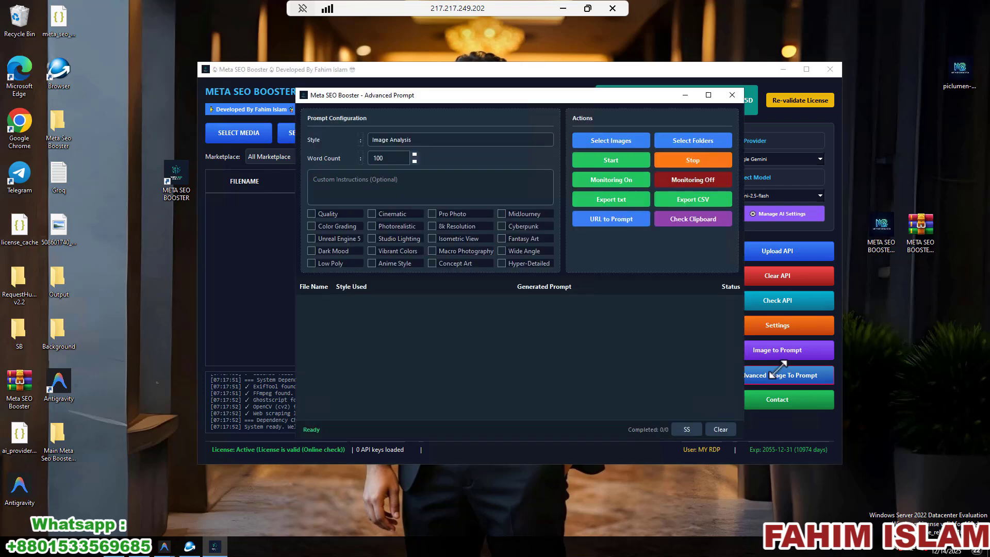
left_click(732, 91)
- Load all JPEG images from the desktop's Background folder into Image to Prompt and try to start generating prompts
left_click(769, 352)
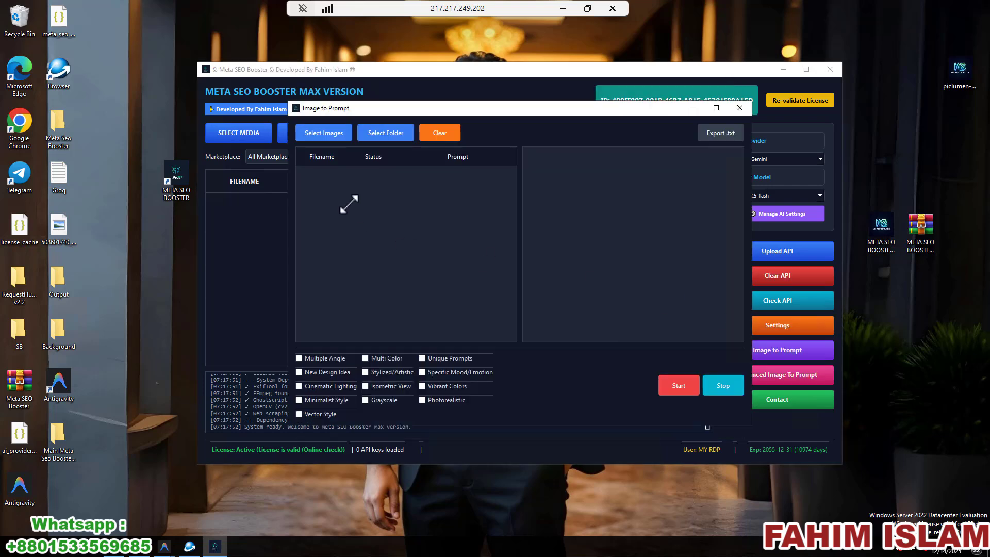
left_click(332, 132)
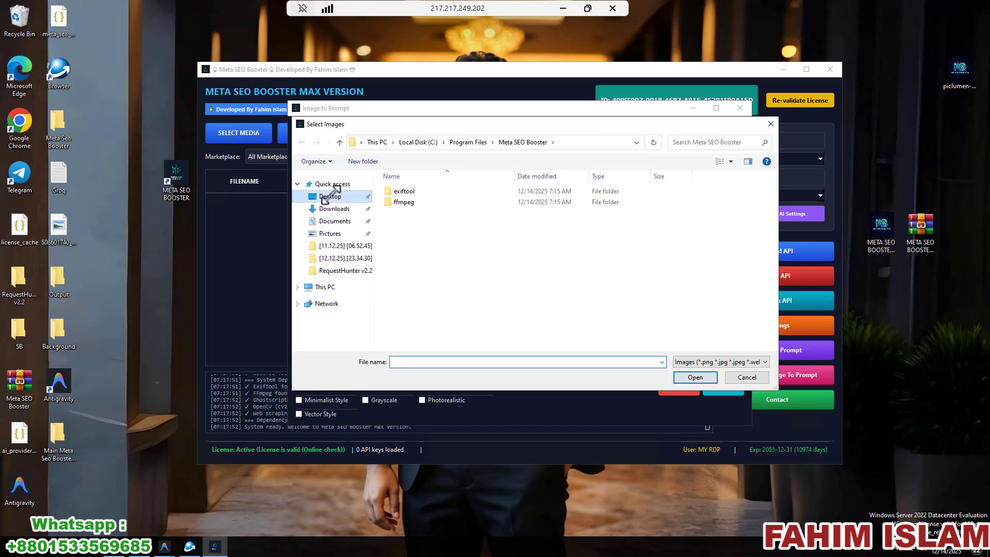
left_click(325, 195)
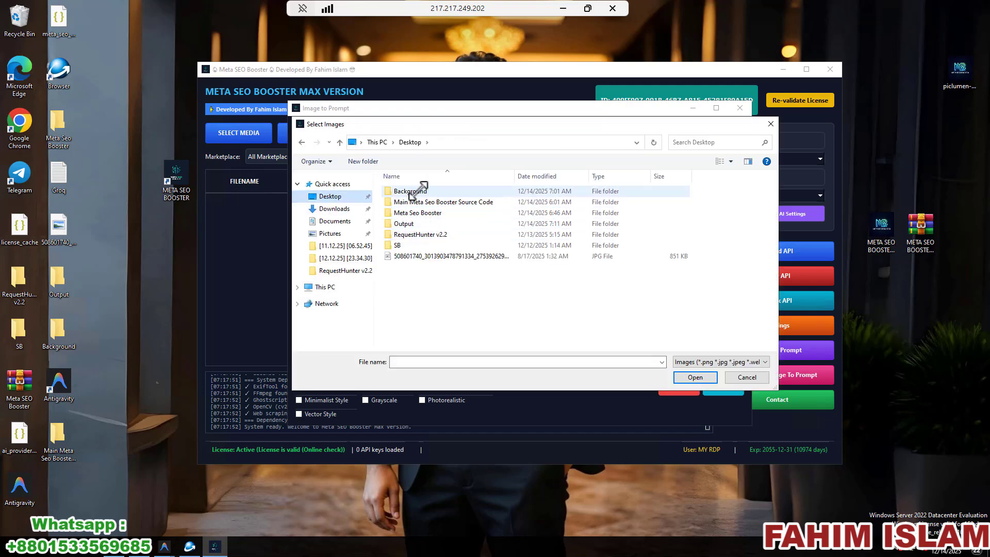
double_click(419, 191)
left_click_drag(432, 289, 435, 185)
left_click(691, 377)
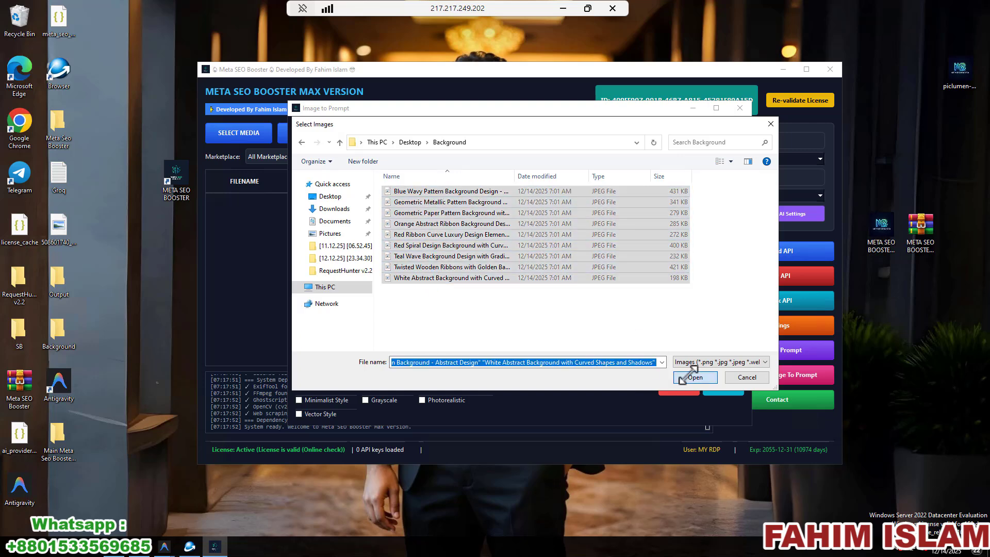
left_click(670, 385)
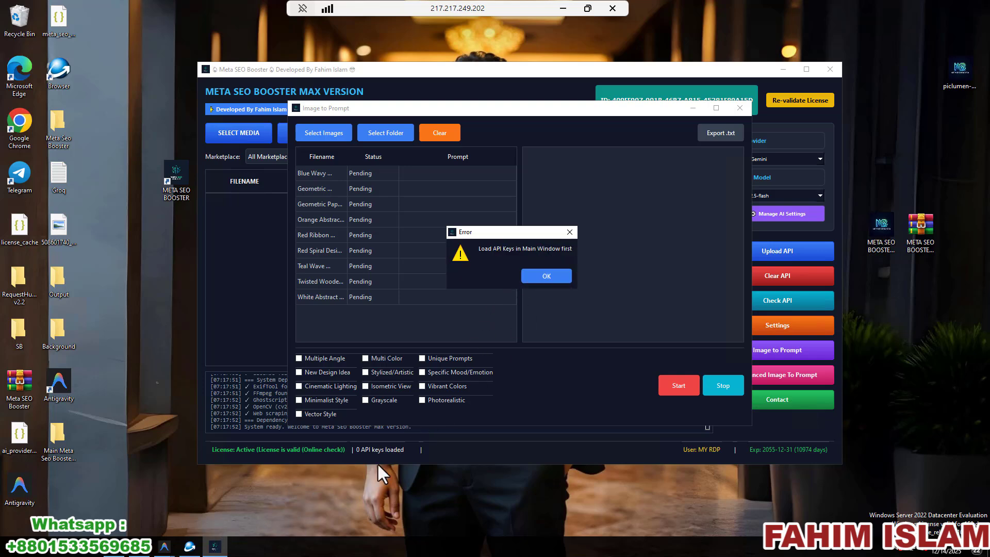
left_click(546, 277)
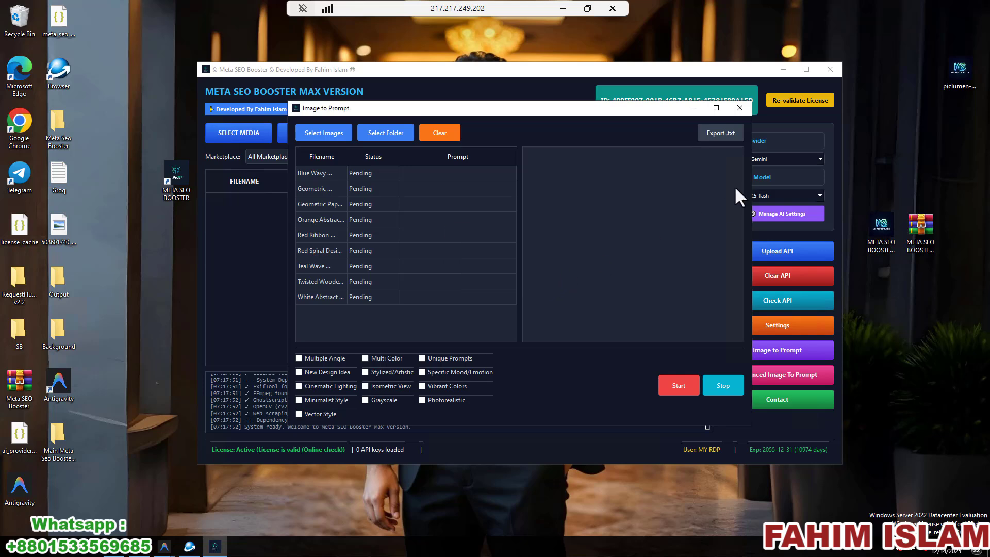
left_click(740, 108)
- Set the AI provider to Groq Cloud and generate prompts for the Background images with Image to Prompt
left_click(774, 199)
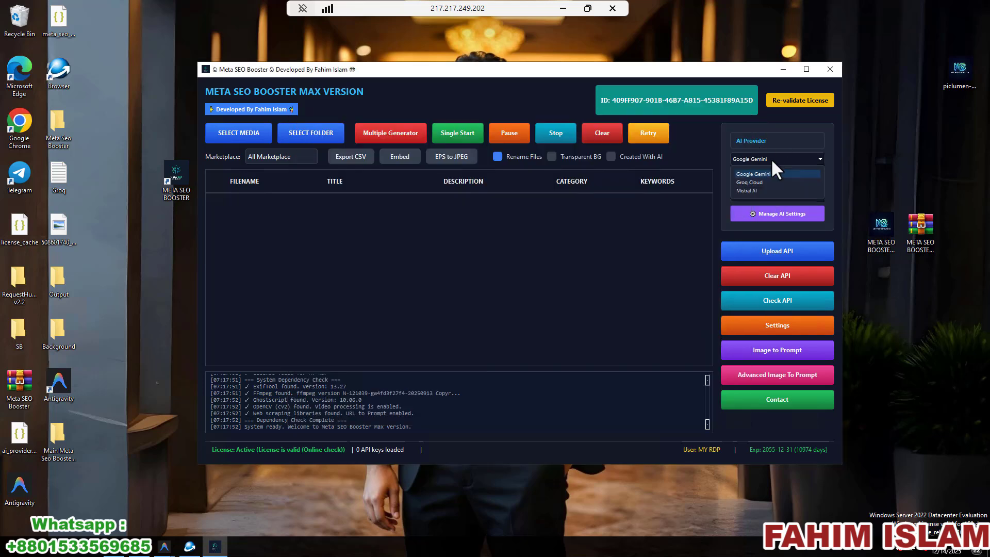
left_click(751, 179)
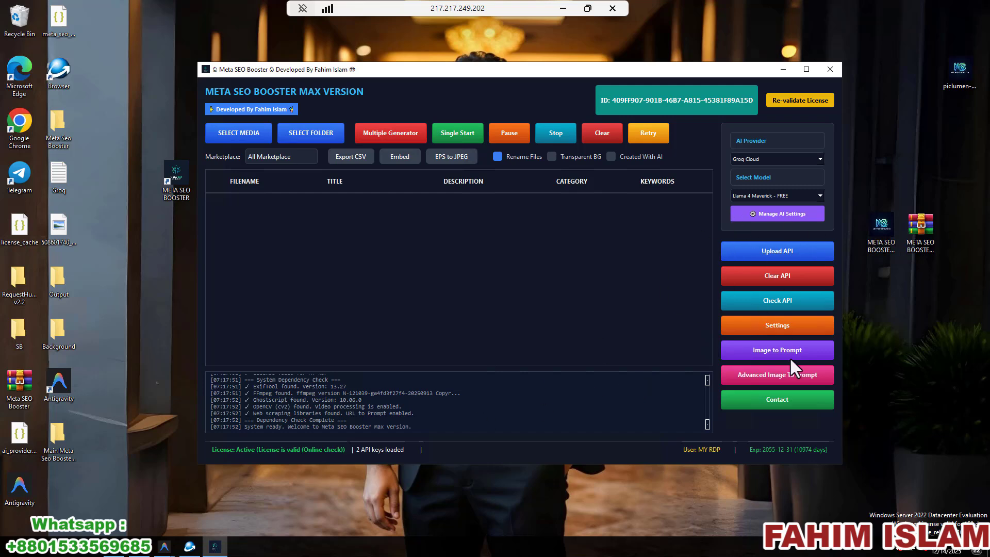
left_click(764, 375)
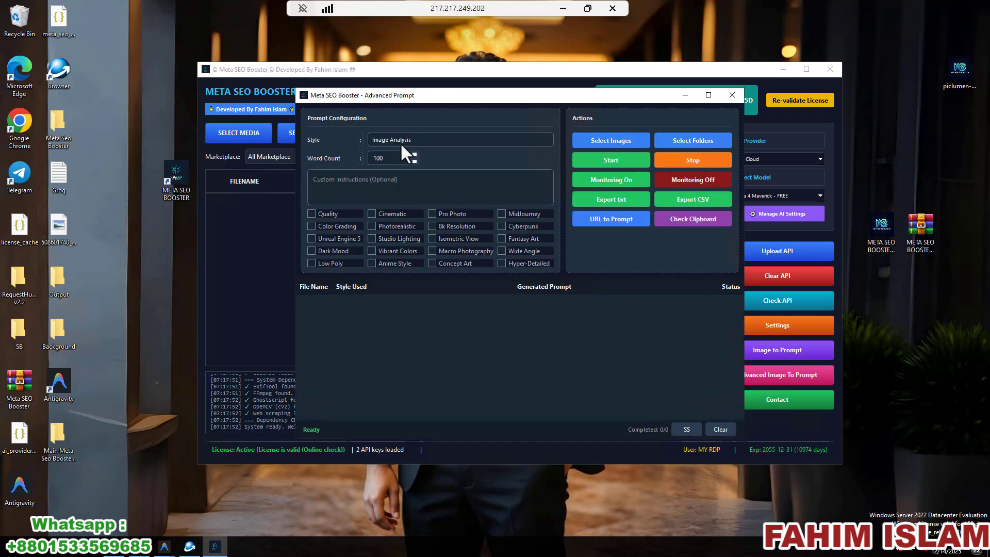
left_click(765, 349)
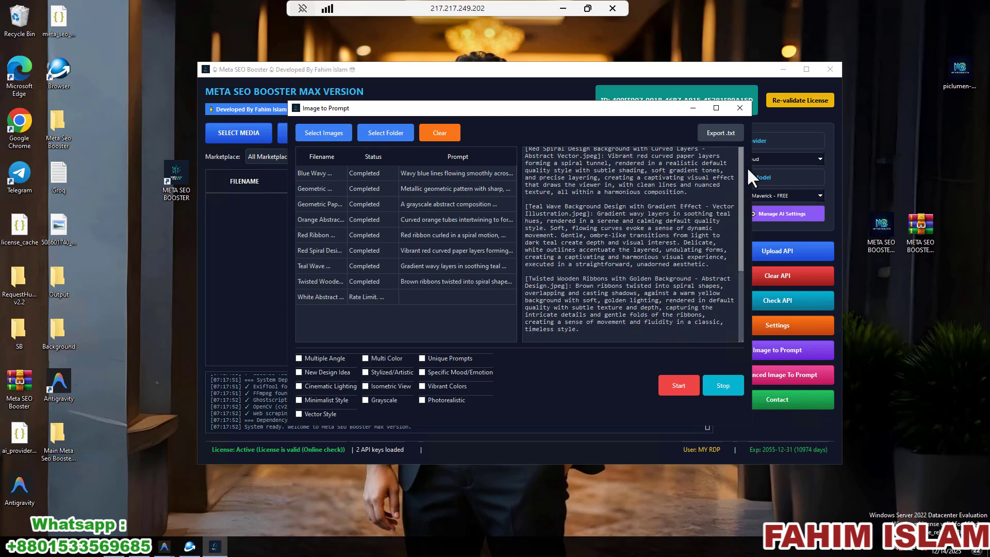
- Export the generated prompts to the desktop as a text file named prompts and close Image to Prompt
left_click(716, 135)
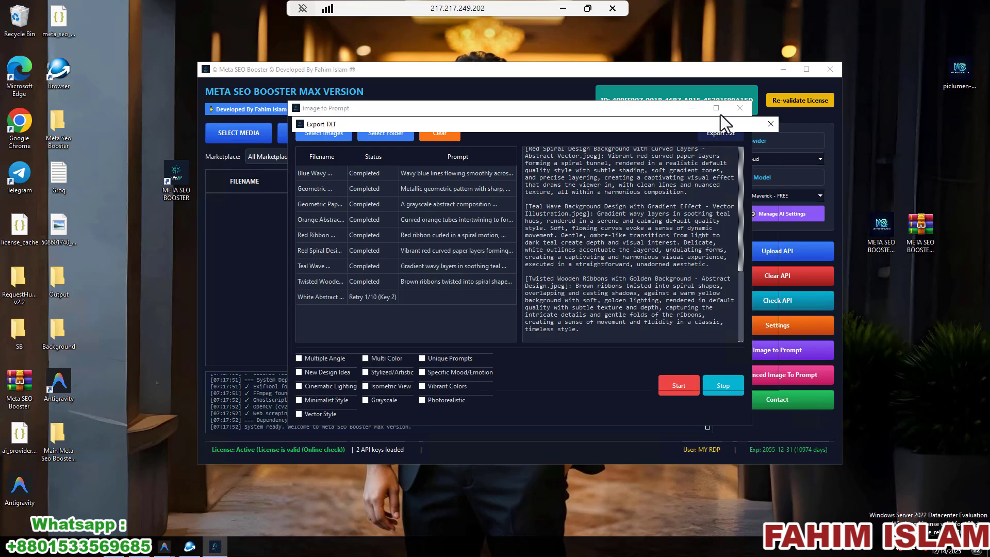
left_click(537, 276)
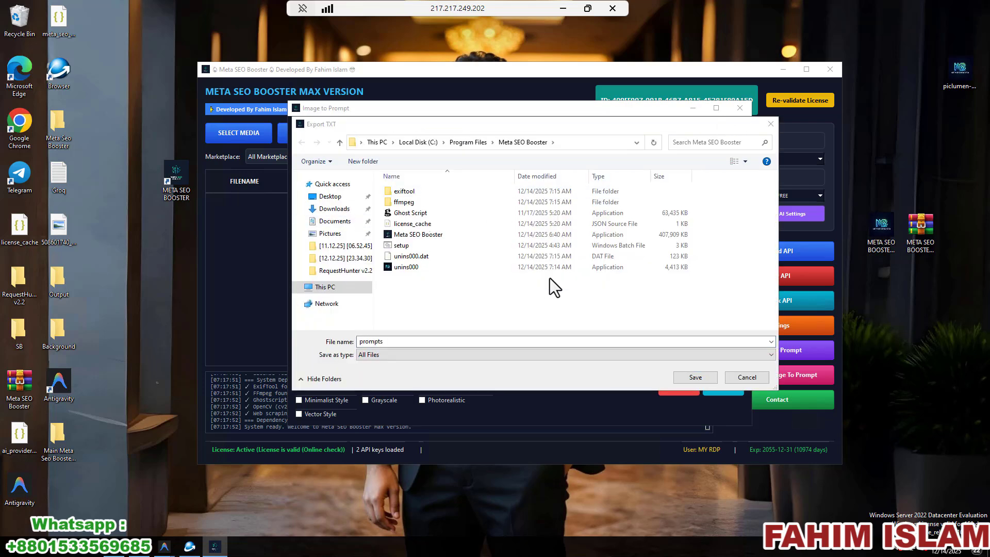
left_click(330, 197)
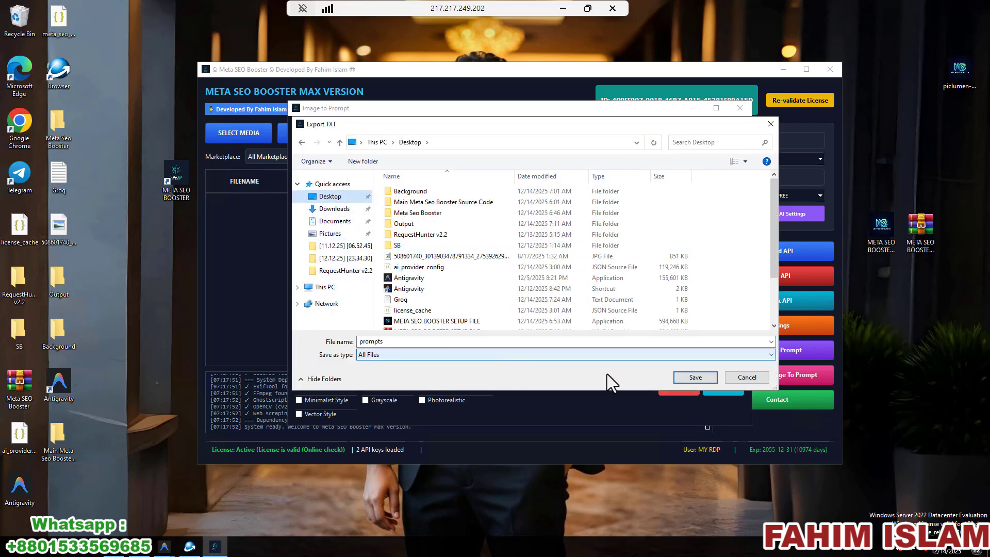
left_click(693, 378)
left_click(536, 277)
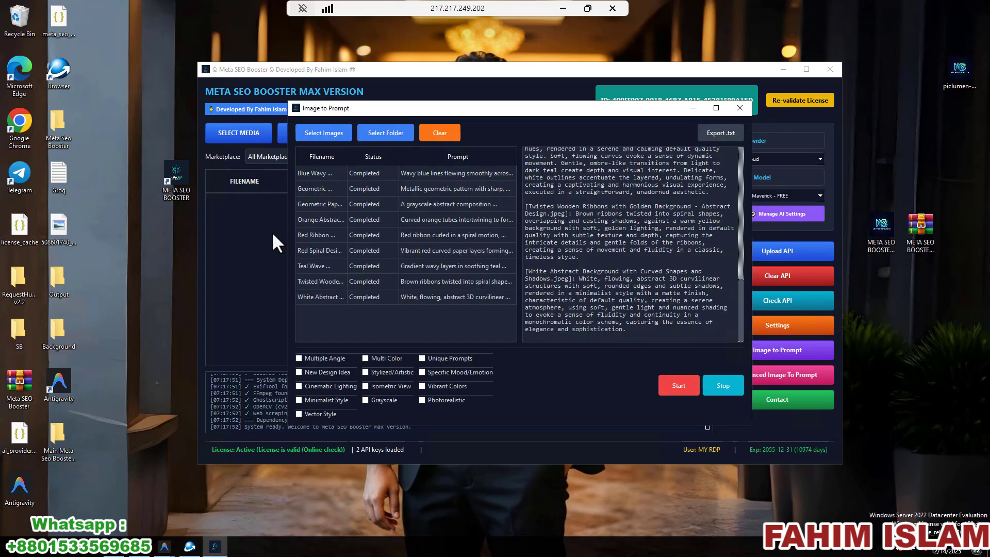
left_click(740, 108)
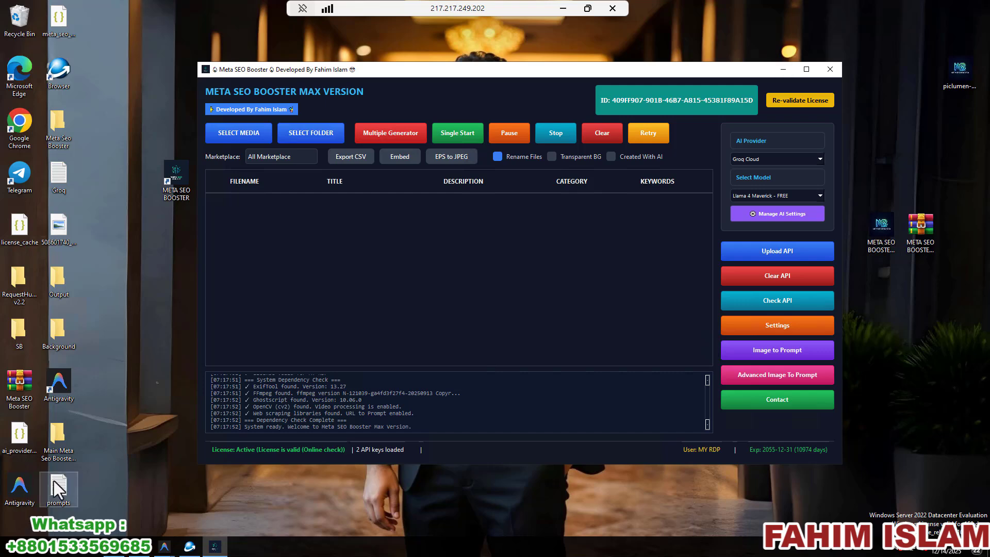
- Move the exported prompts file to a free spot on the desktop and check its contents in Notepad
left_click_drag(55, 482, 154, 295)
double_click(141, 285)
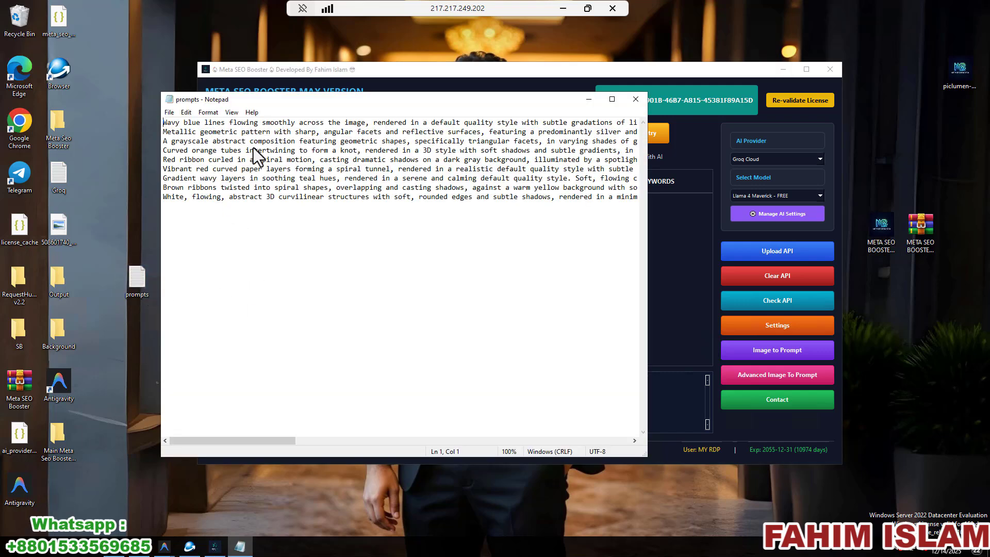
left_click(635, 99)
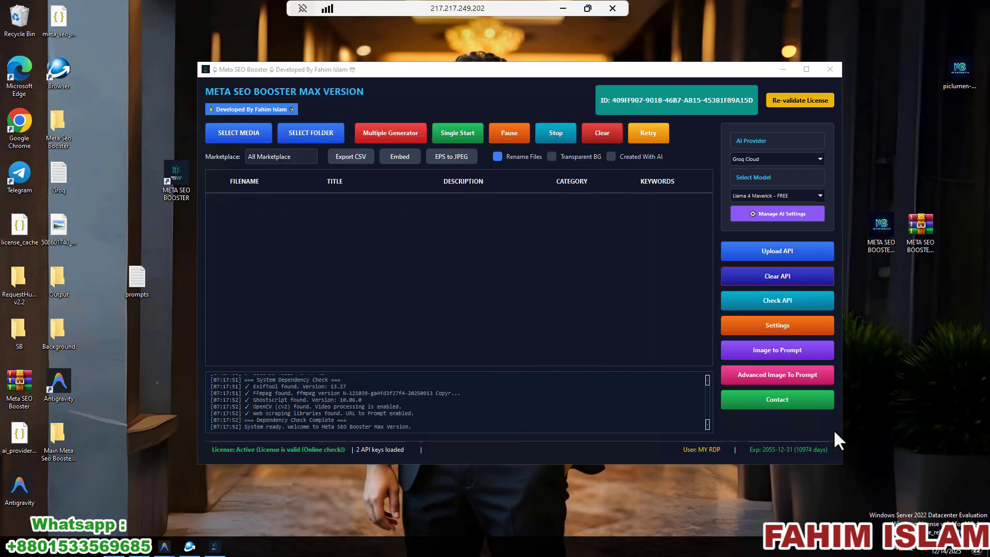
- Turn on clipboard monitoring in the Advanced Image to Prompt tool
left_click(777, 380)
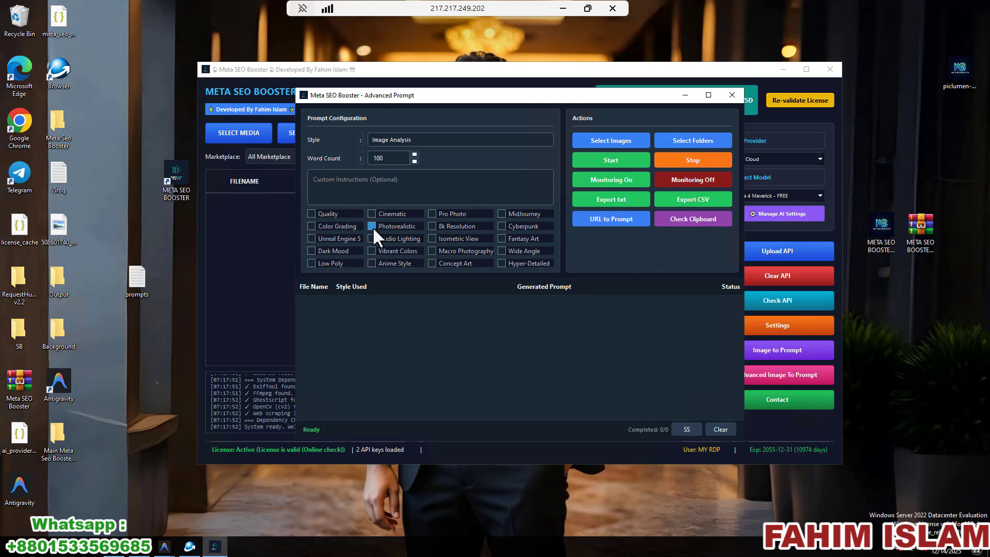
left_click(619, 181)
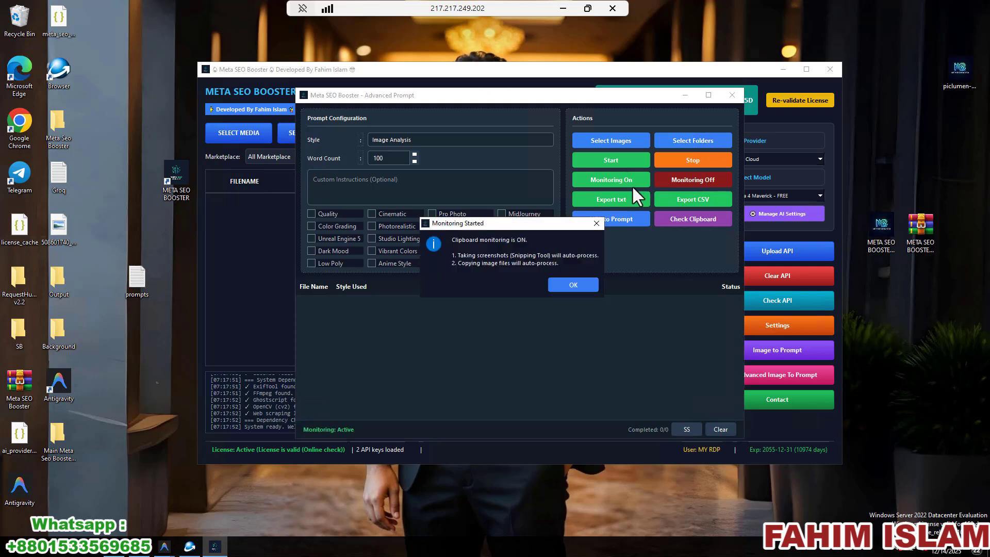
left_click(587, 283)
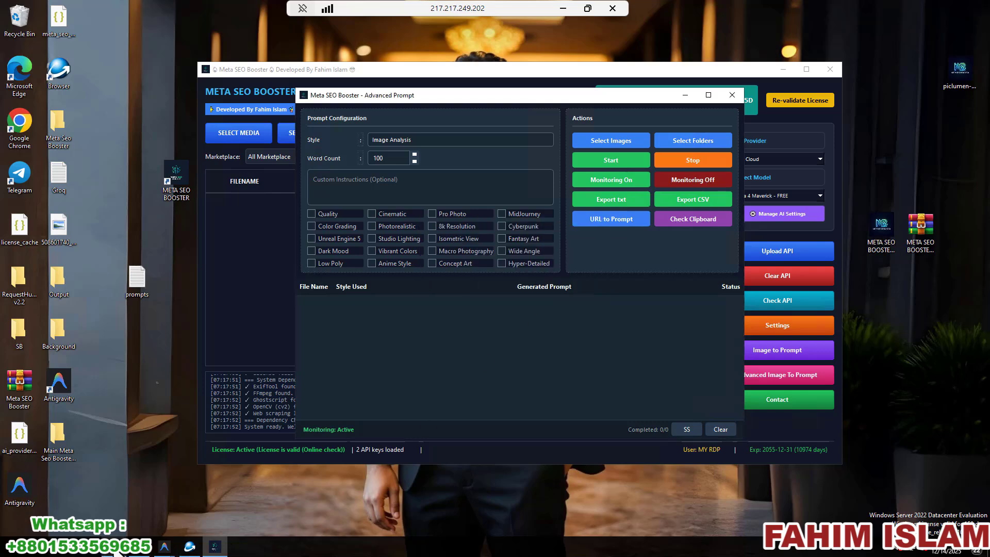
- Switch to Chrome, search Google for "stock adobe background" in a new tab, and open Adobe Stock's Background Images page
left_click(190, 546)
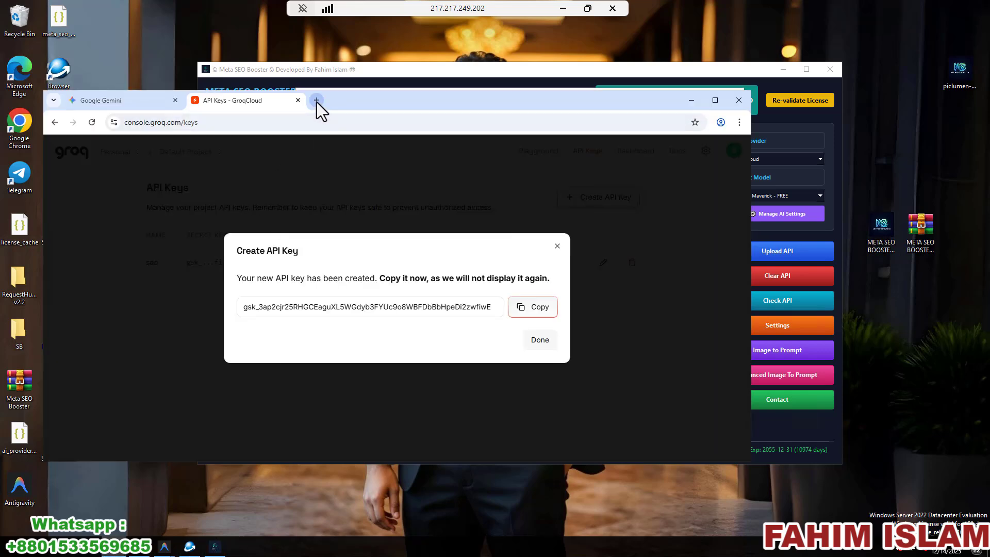
left_click(317, 101)
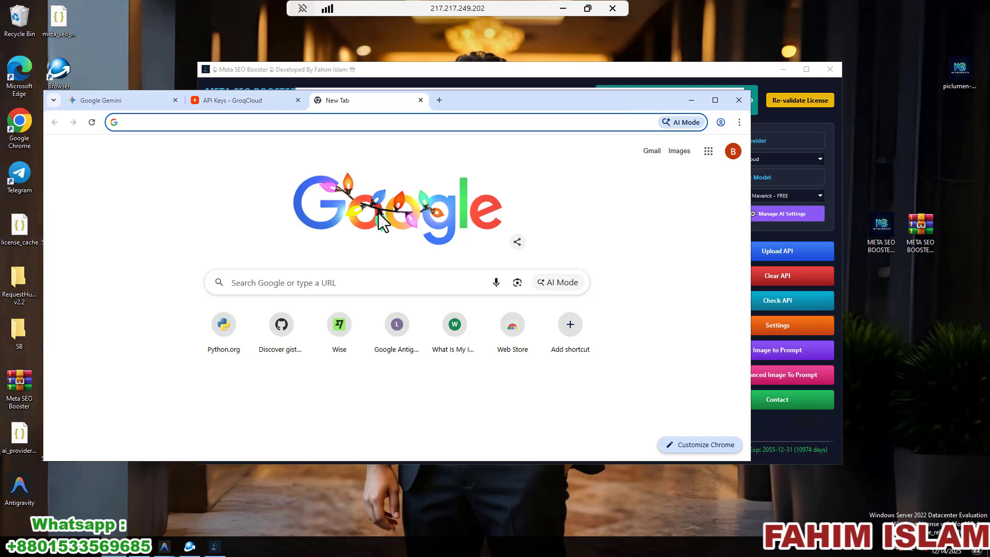
type("stock adobe")
key("Return")
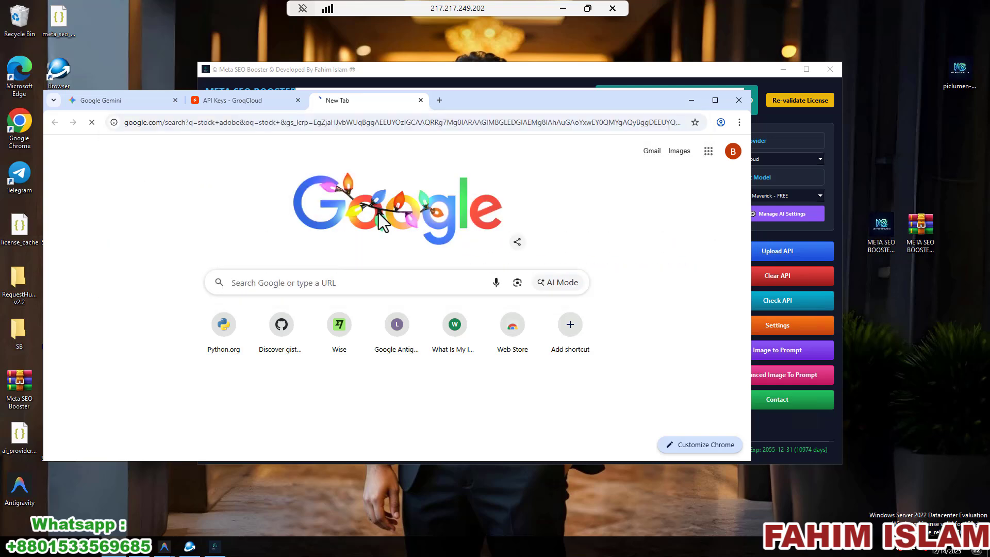
left_click(256, 161)
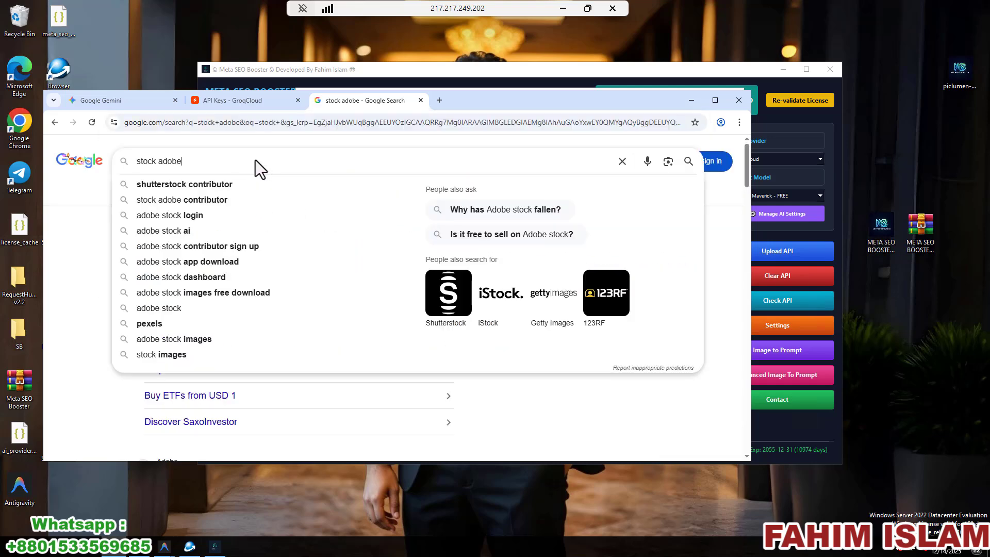
type("background")
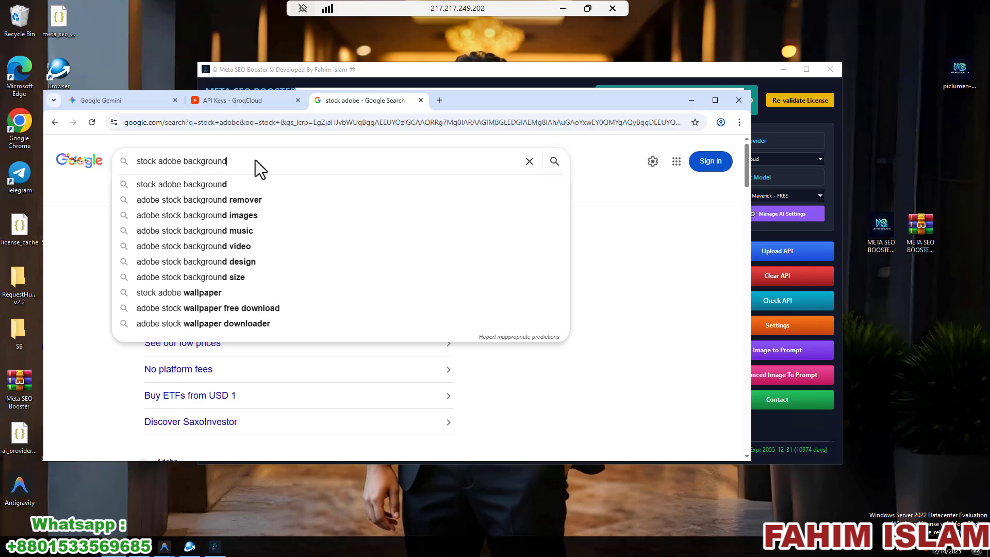
key("Return")
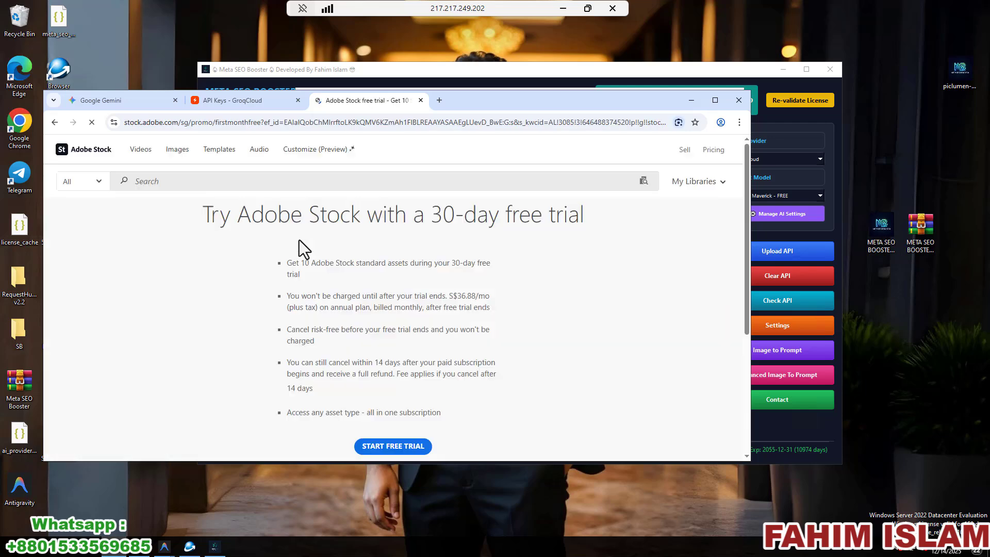
left_click(55, 122)
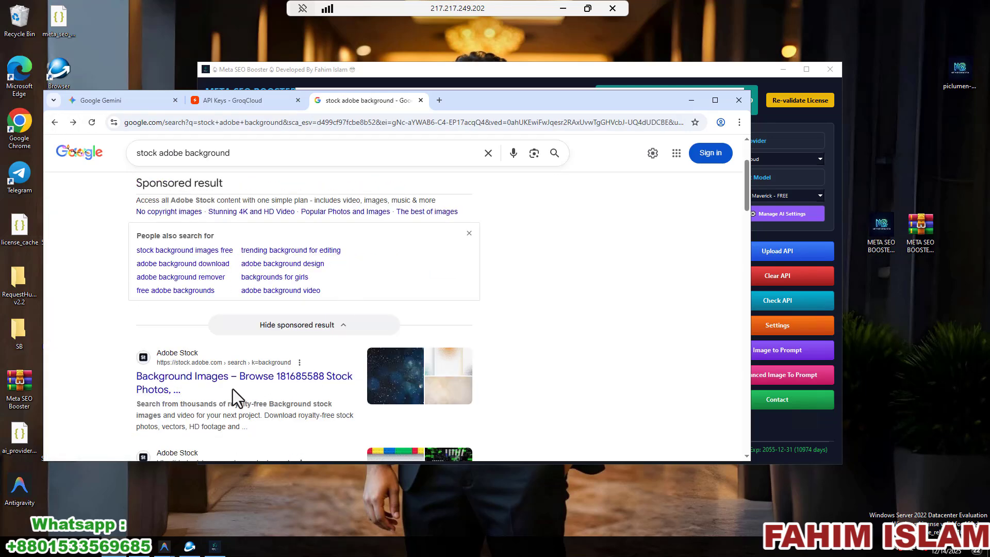
left_click(227, 380)
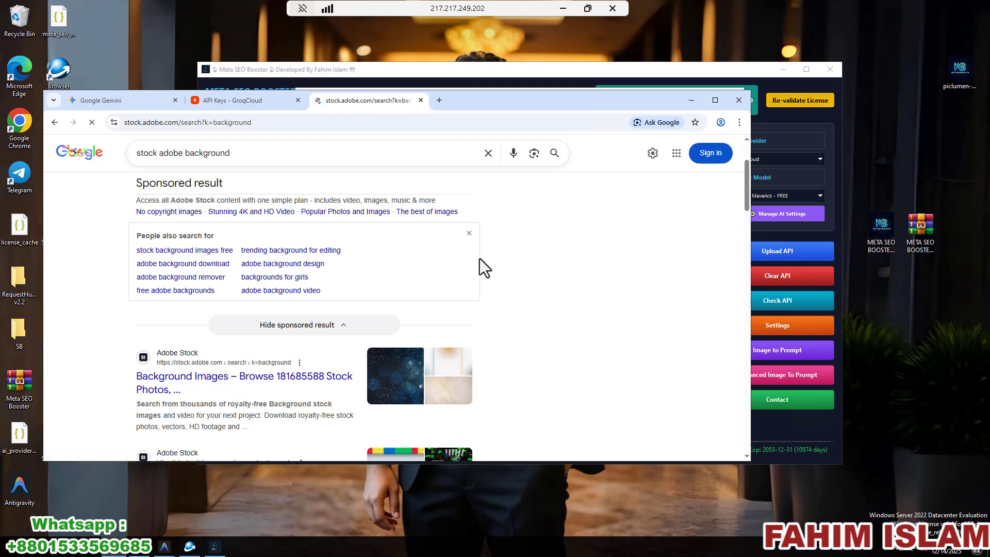
- Copy the dark smoky background image with red and blue light from Adobe Stock and return to the Advanced Prompt tool
scroll(480, 259, "down", 6)
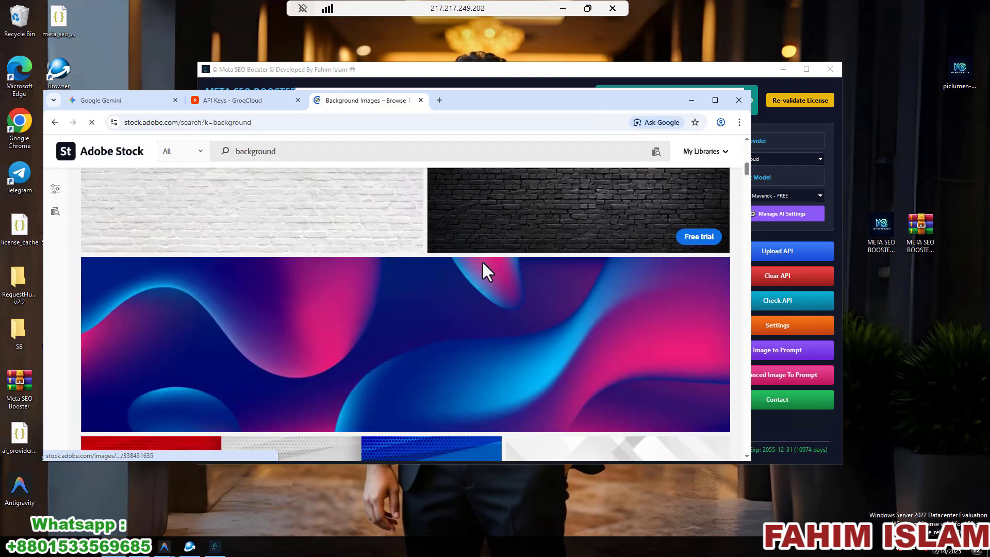
scroll(483, 261, "down", 2)
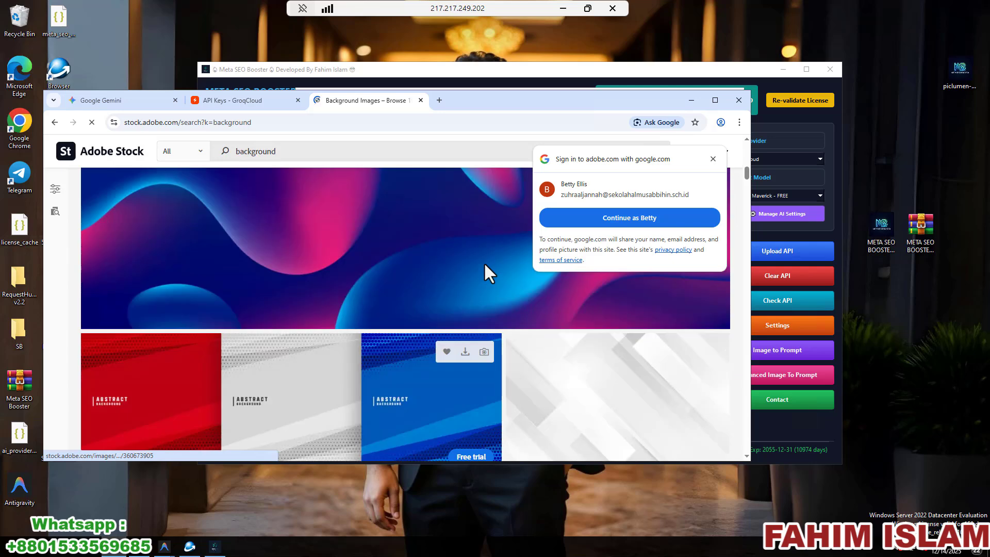
scroll(320, 295, "up", 1)
scroll(303, 287, "down", 6)
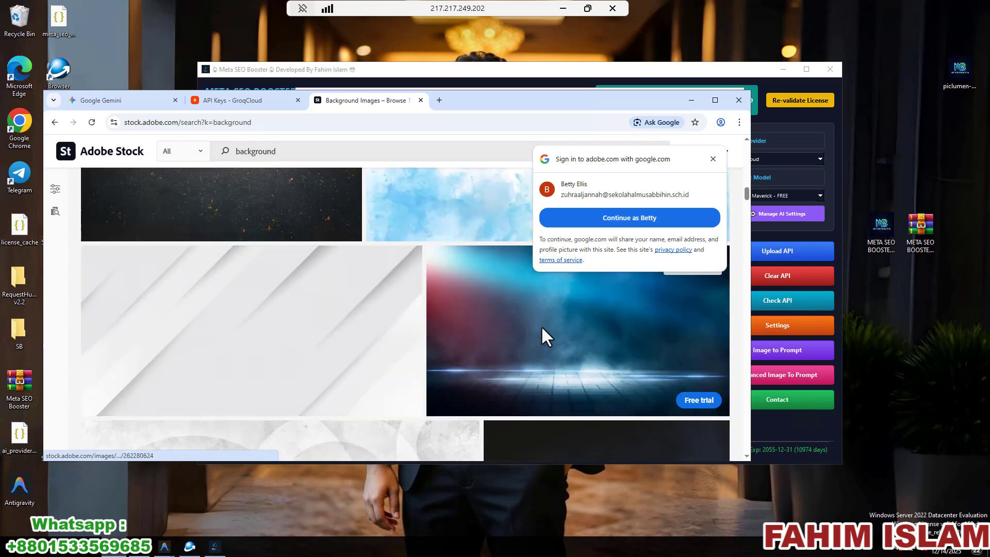
right_click(541, 326)
left_click(589, 259)
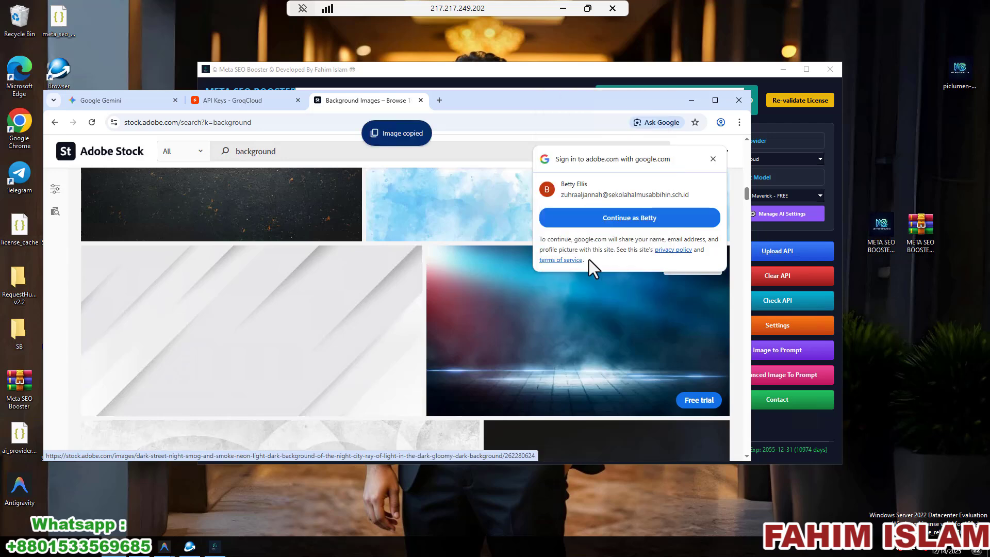
left_click(692, 100)
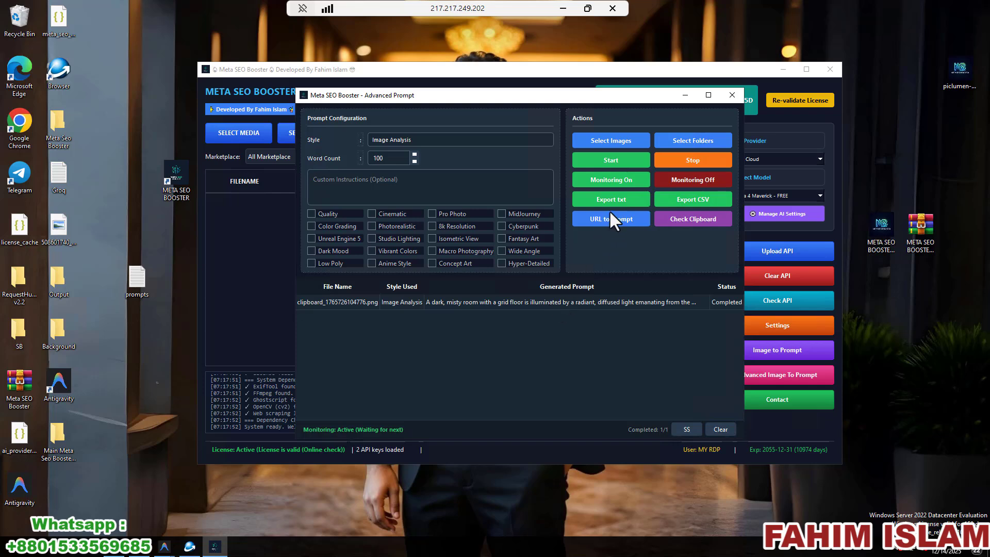
- Export the generated prompt to the desktop as a CSV file named prompts
left_click(617, 199)
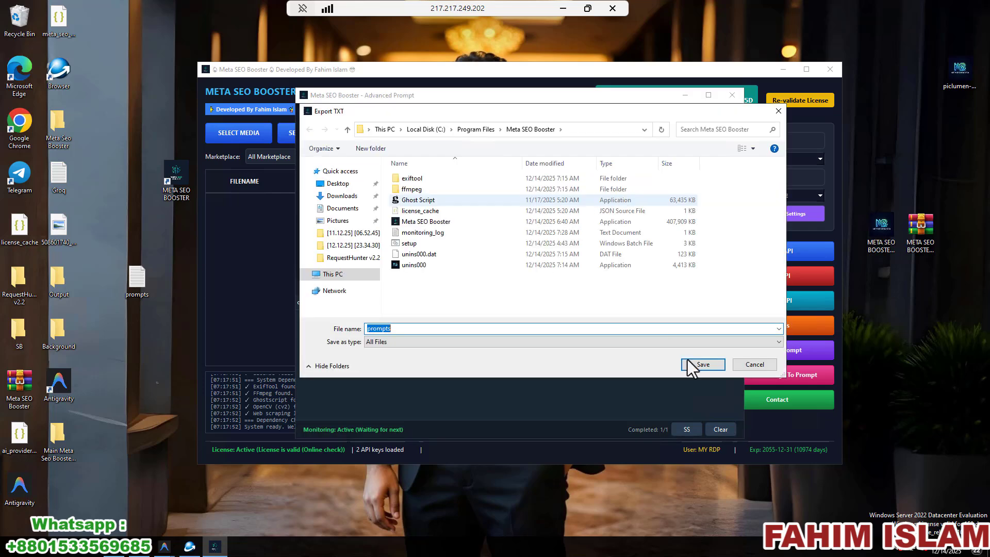
left_click(754, 365)
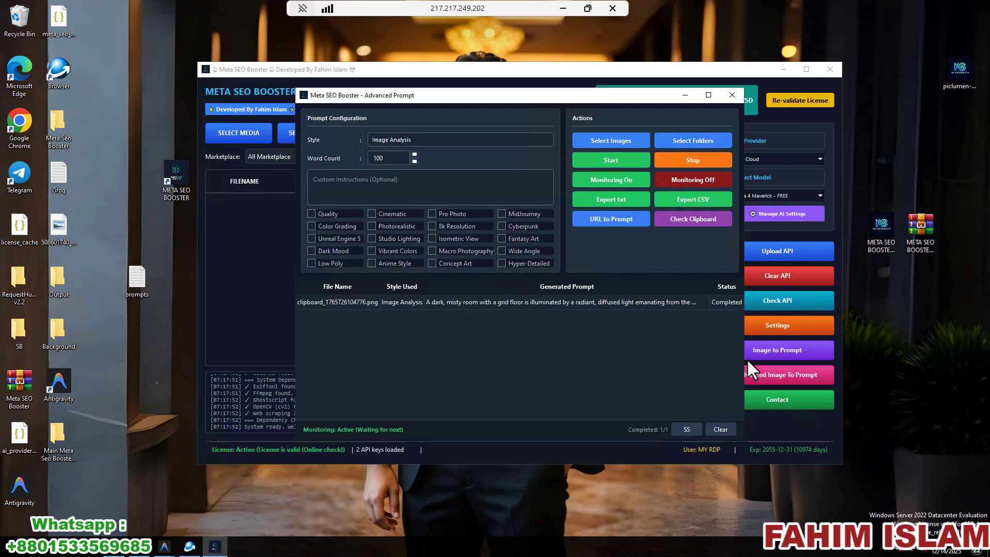
left_click(698, 200)
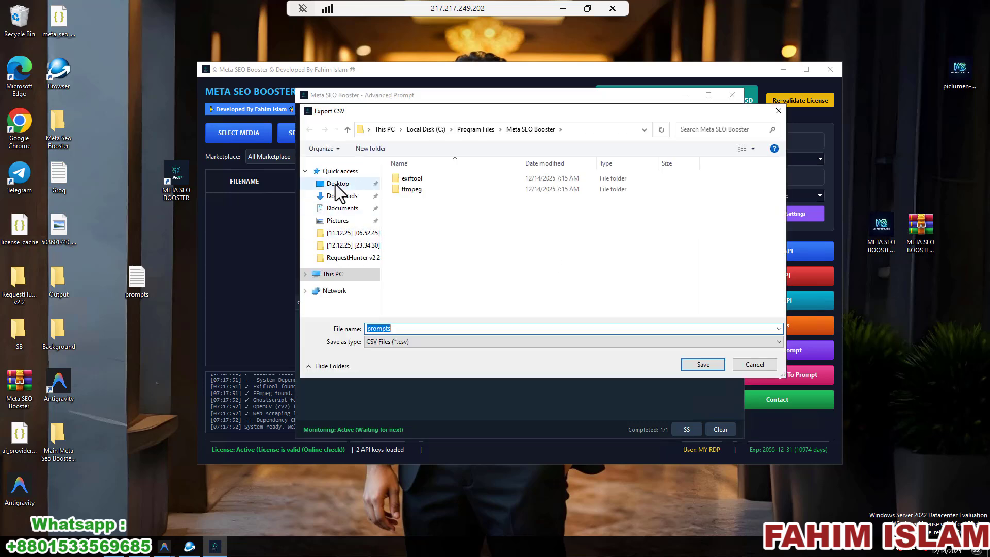
left_click(337, 184)
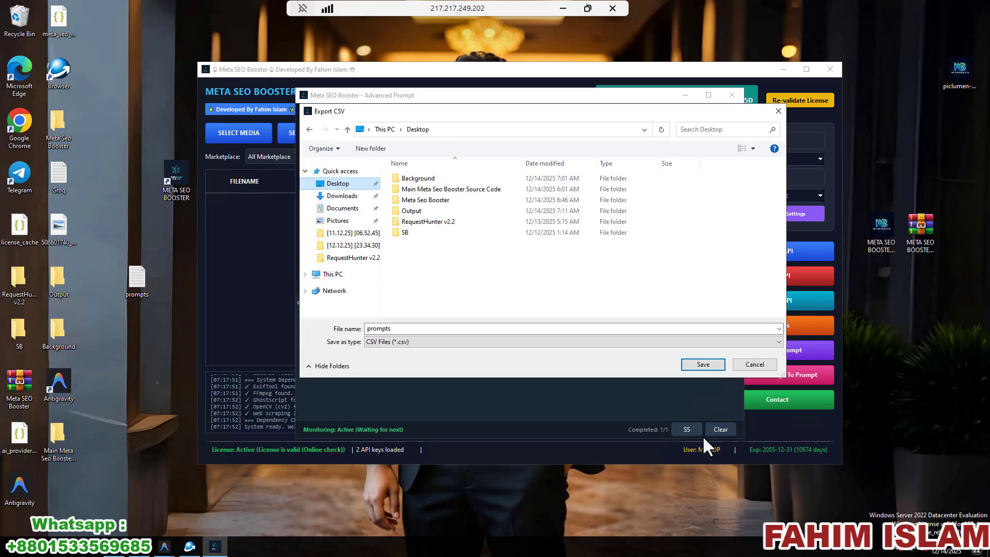
left_click(698, 368)
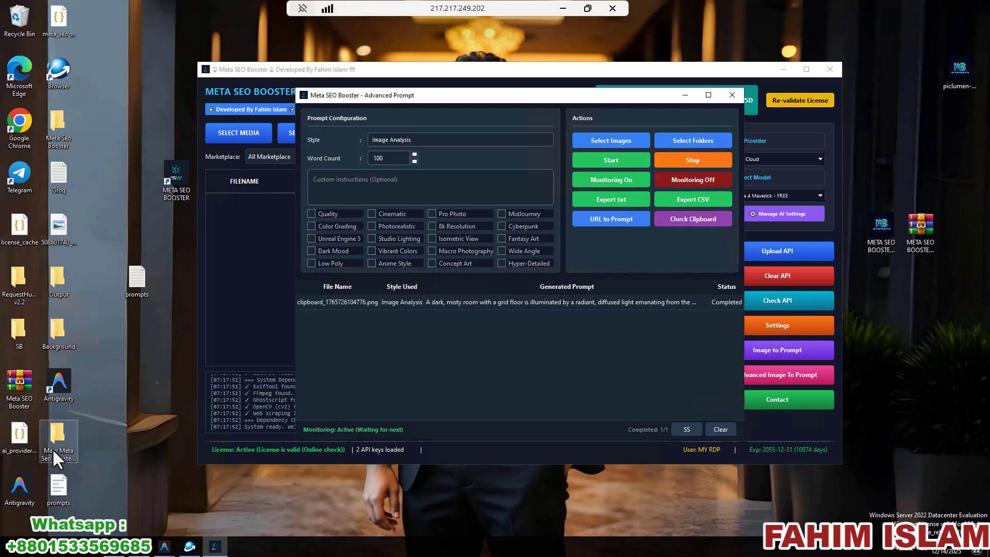
- Open the exported prompts CSV file in Antigravity, examine its prompt text, and put the editor away
double_click(43, 484)
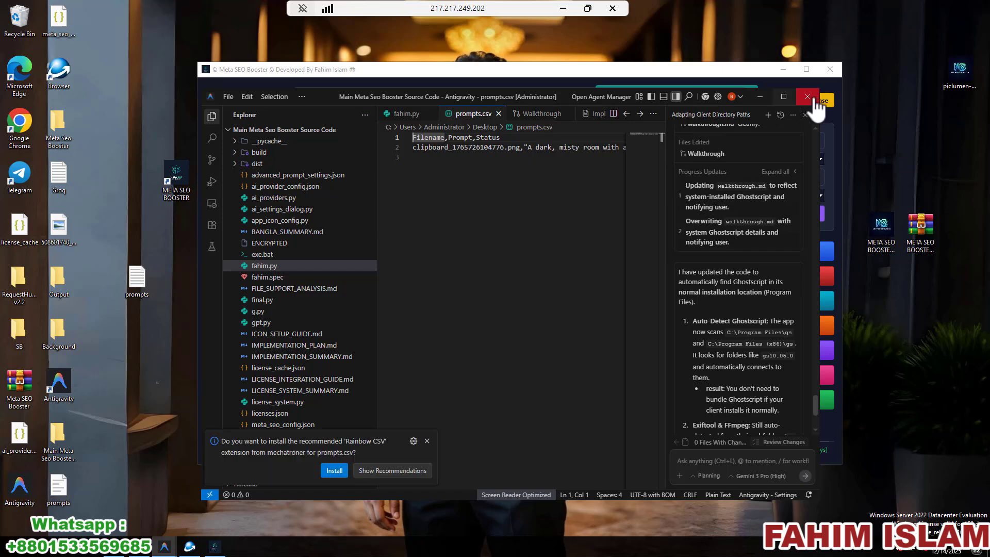
left_click(807, 96)
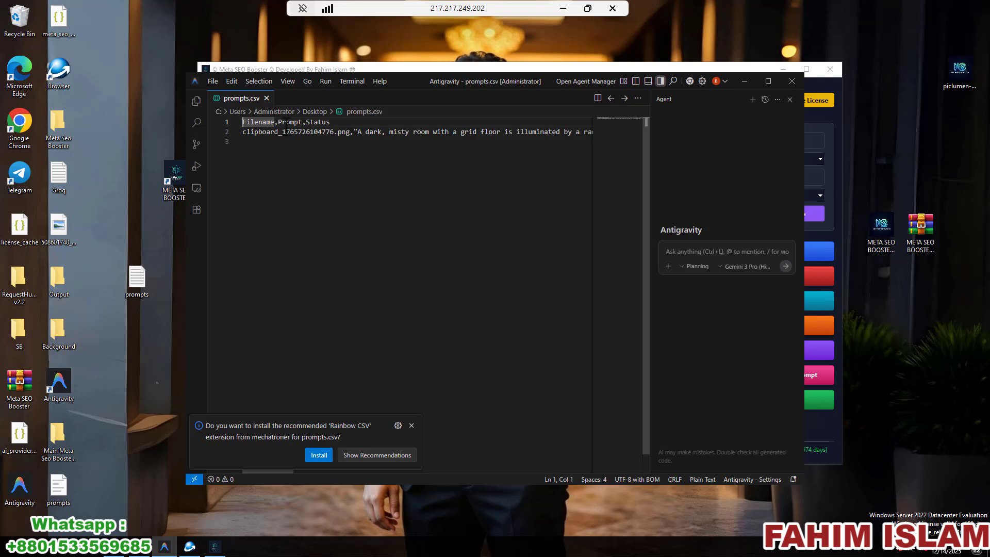
left_click_drag(389, 133, 564, 133)
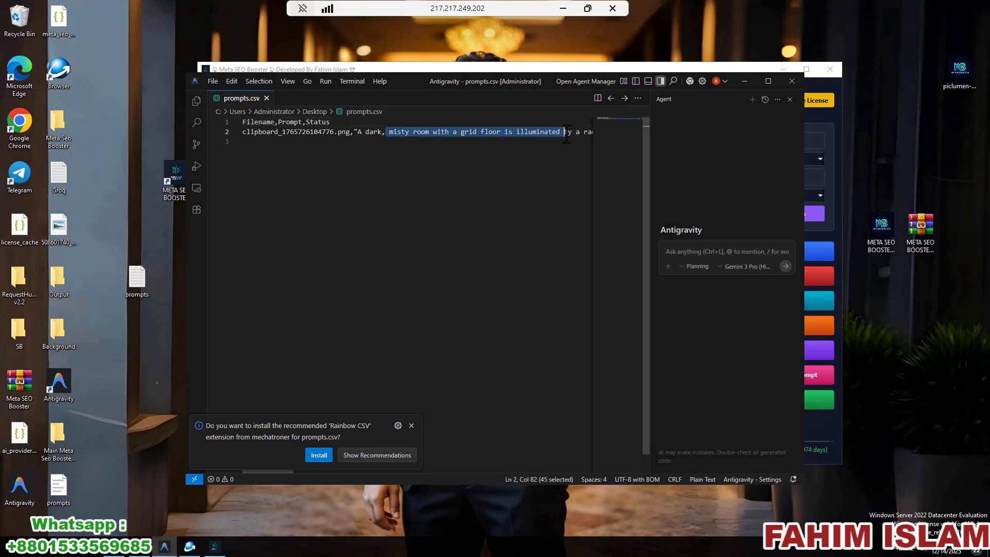
left_click(492, 133)
left_click(744, 81)
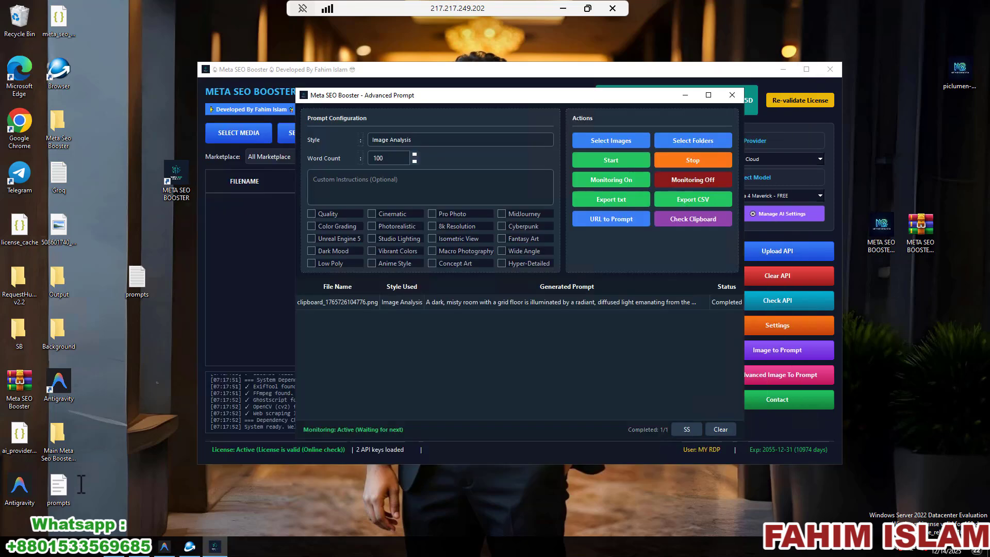
- Open the exported prompts CSV file in Notepad, read along the prompt line, and close it
right_click(58, 487)
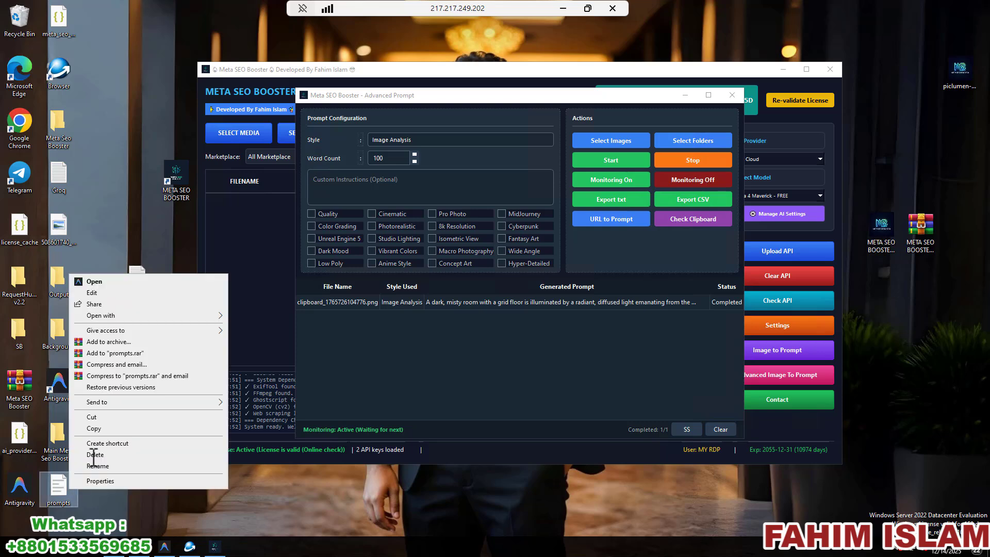
left_click(92, 292)
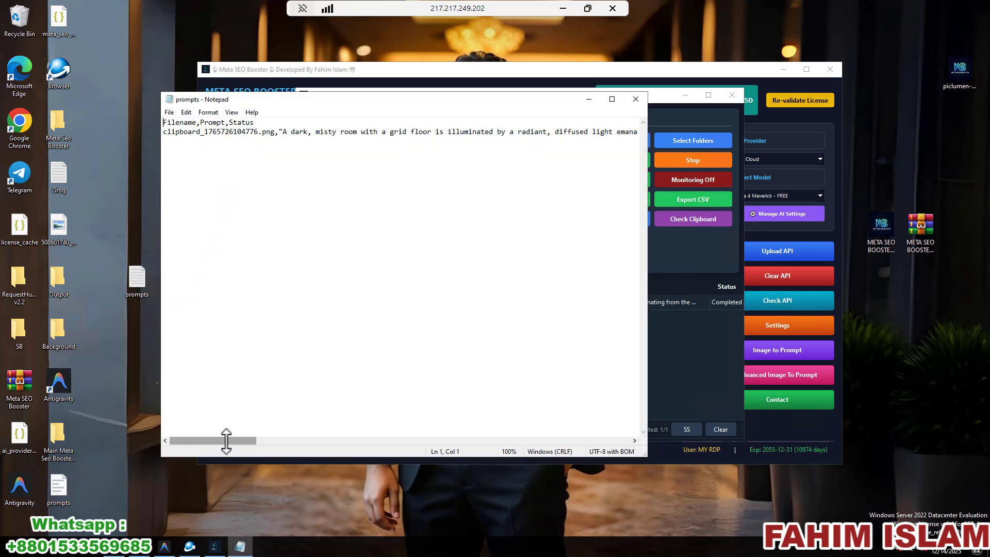
left_click_drag(226, 439, 545, 428)
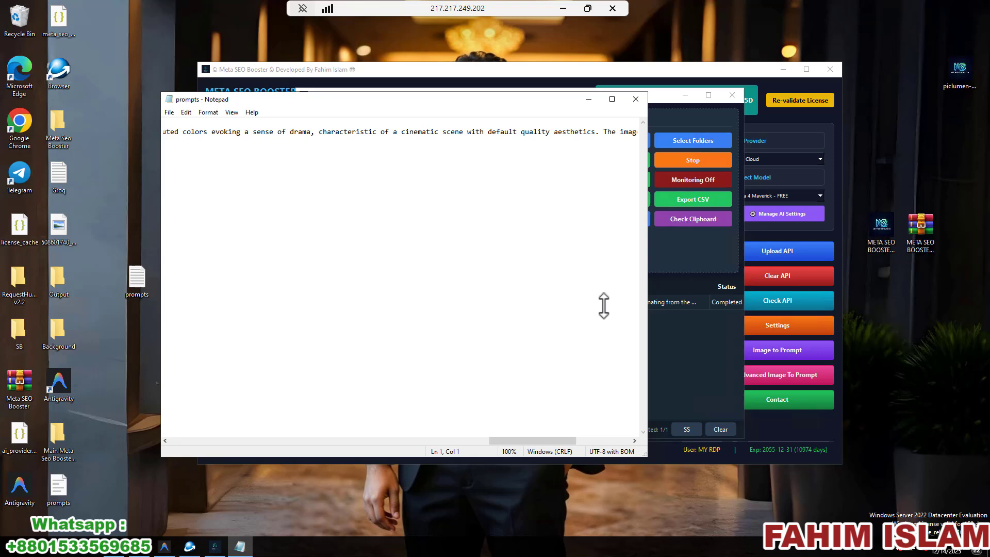
left_click(635, 99)
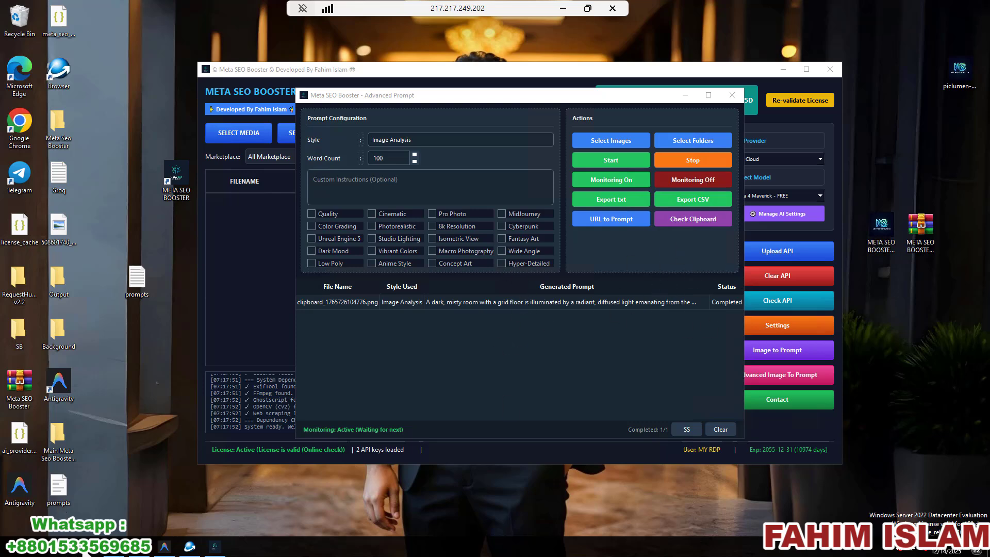
- Copy the dark blue brick wall image from Adobe Stock, check its prompt in the Advanced Prompt tool, and close the tool
left_click(116, 547)
scroll(627, 312, "down", 5)
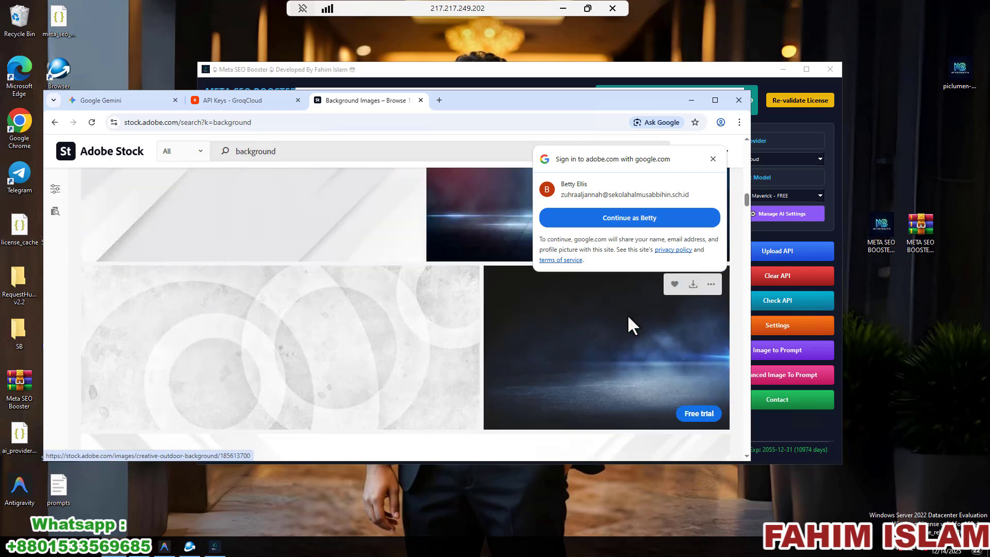
scroll(629, 329, "down", 10)
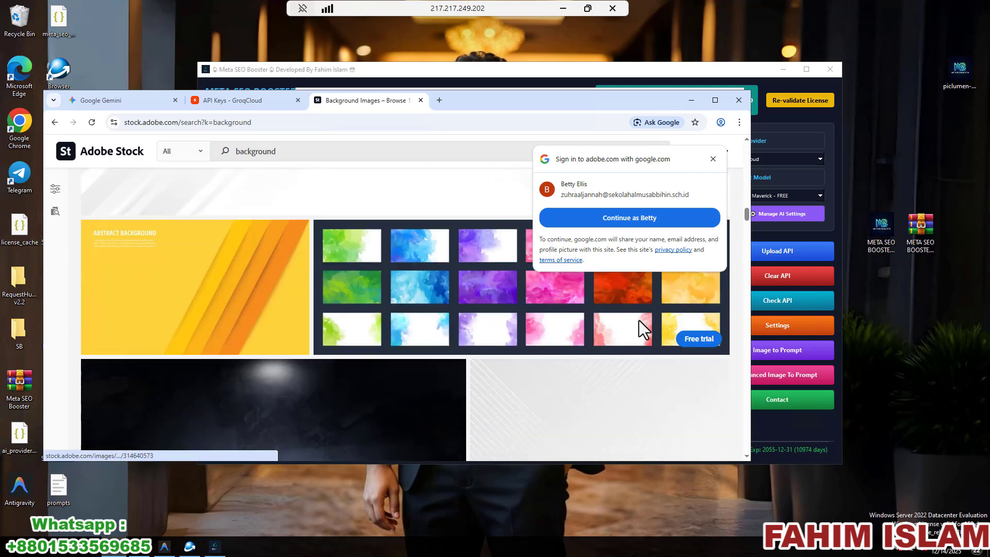
scroll(639, 320, "down", 4)
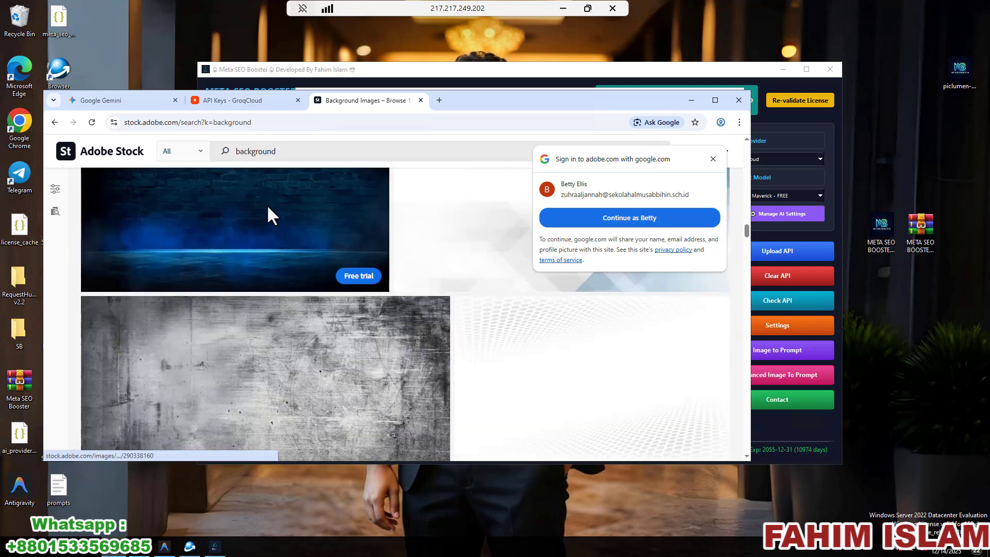
right_click(268, 205)
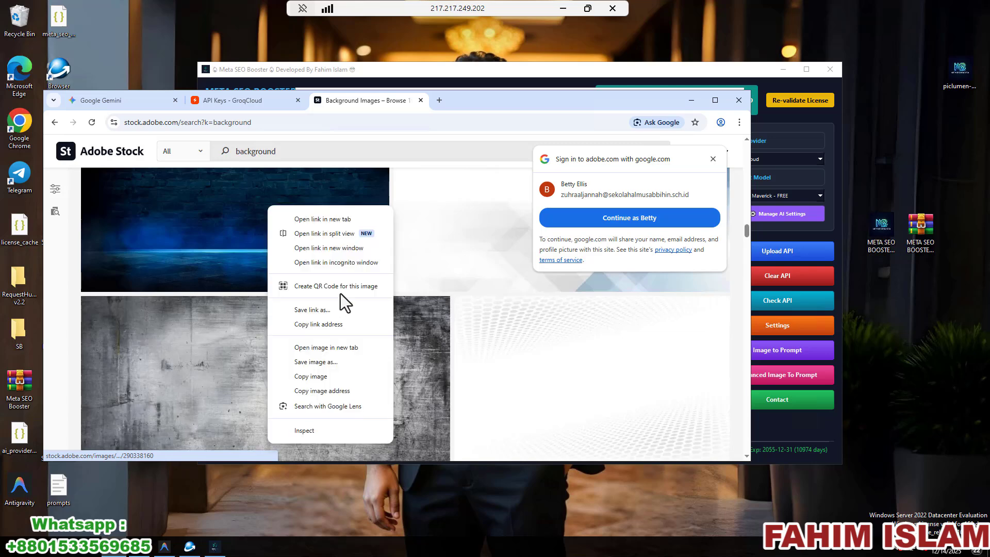
left_click(311, 381)
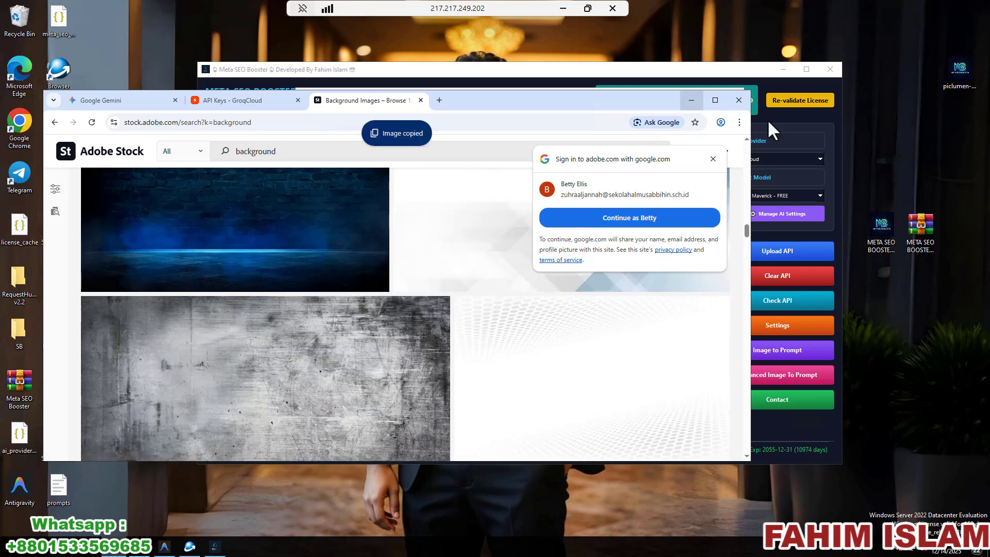
left_click(692, 100)
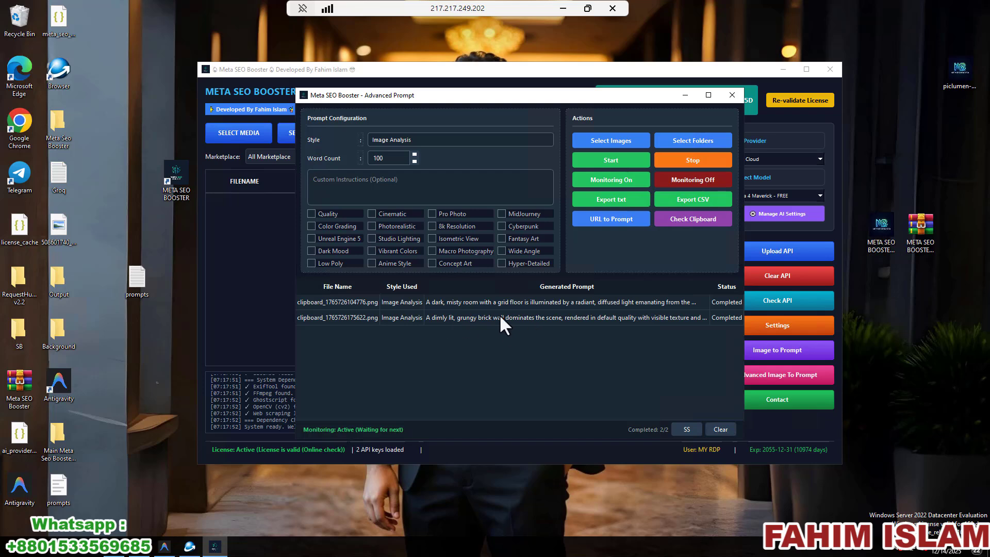
left_click(732, 94)
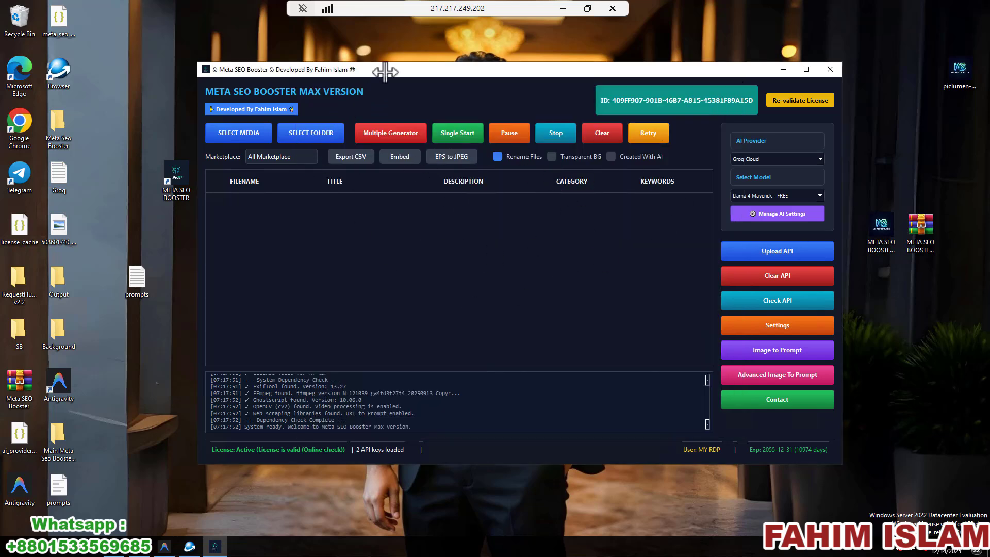
- Load the Background folder from the remote desktop into META SEO Booster's file list
left_click_drag(387, 73, 400, 82)
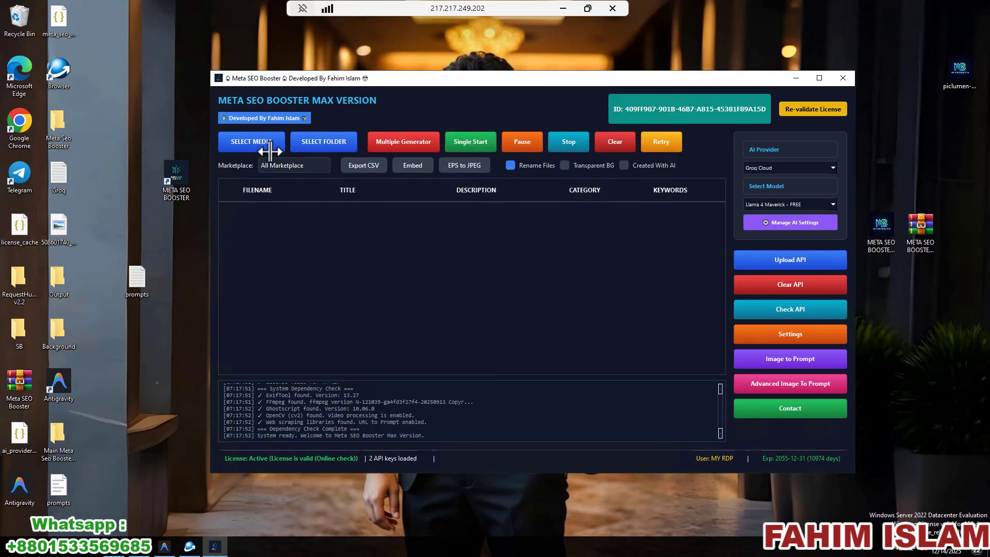
left_click(324, 137)
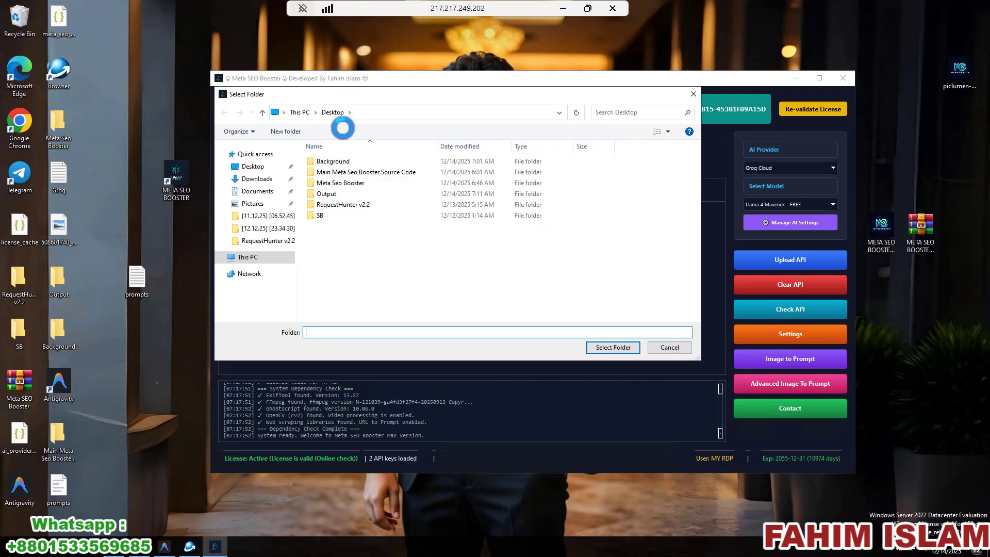
left_click(256, 166)
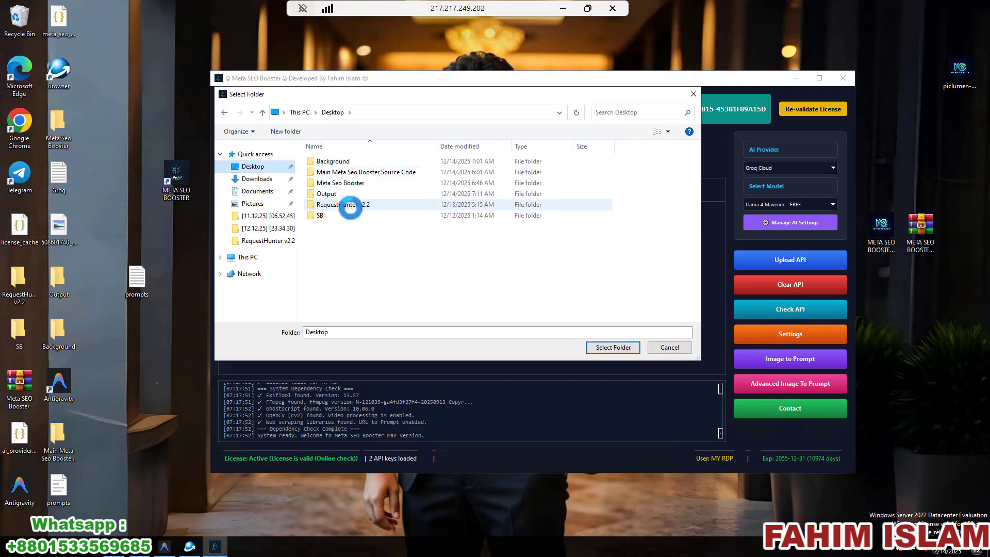
left_click(341, 161)
left_click(612, 347)
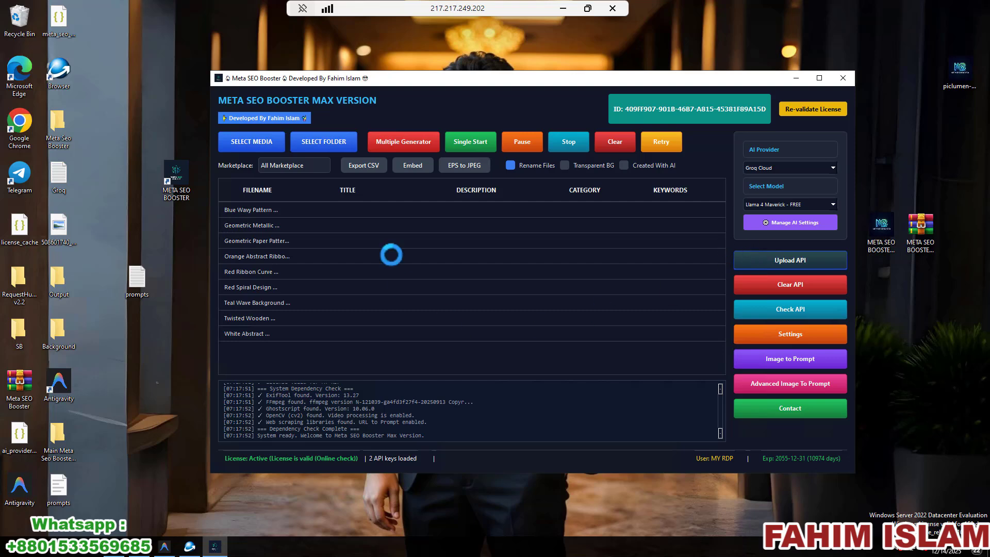
- Generate metadata for all loaded images with Multiple Generator and check the renamed files in the Background folder
left_click(419, 139)
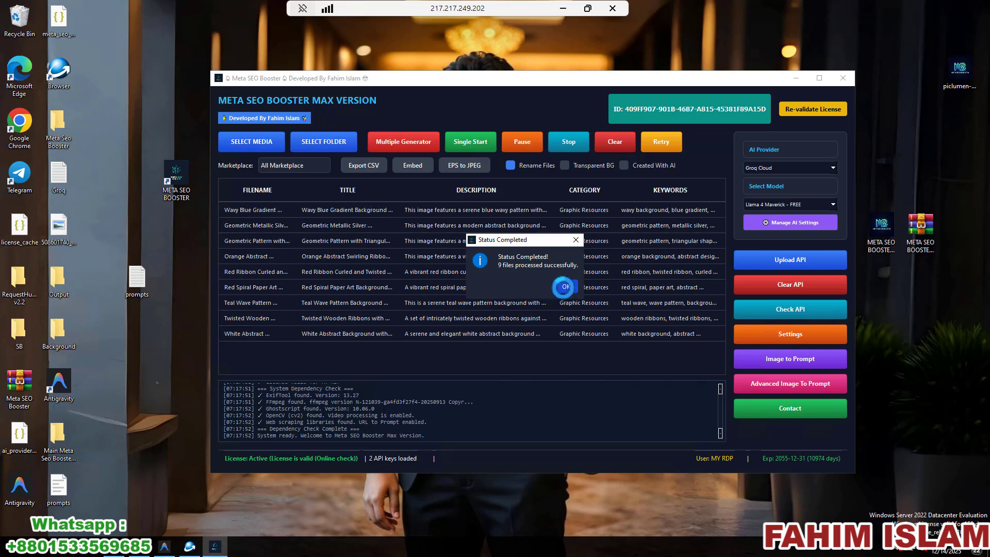
left_click(566, 286)
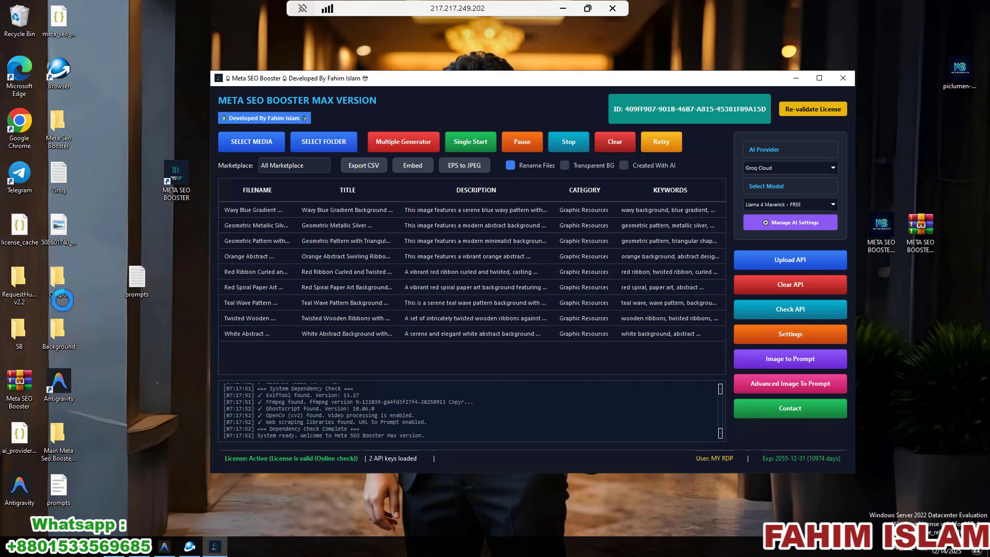
double_click(61, 321)
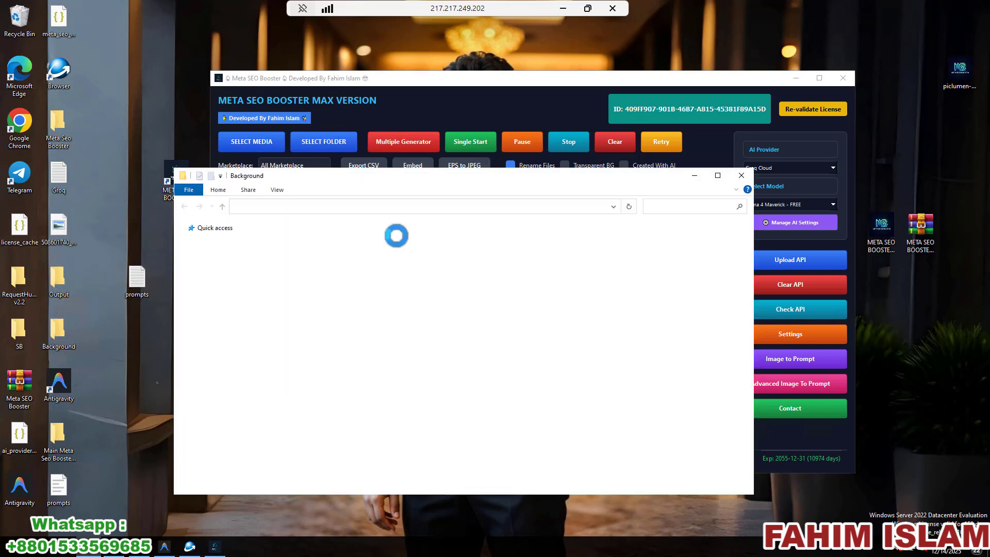
right_click(428, 283)
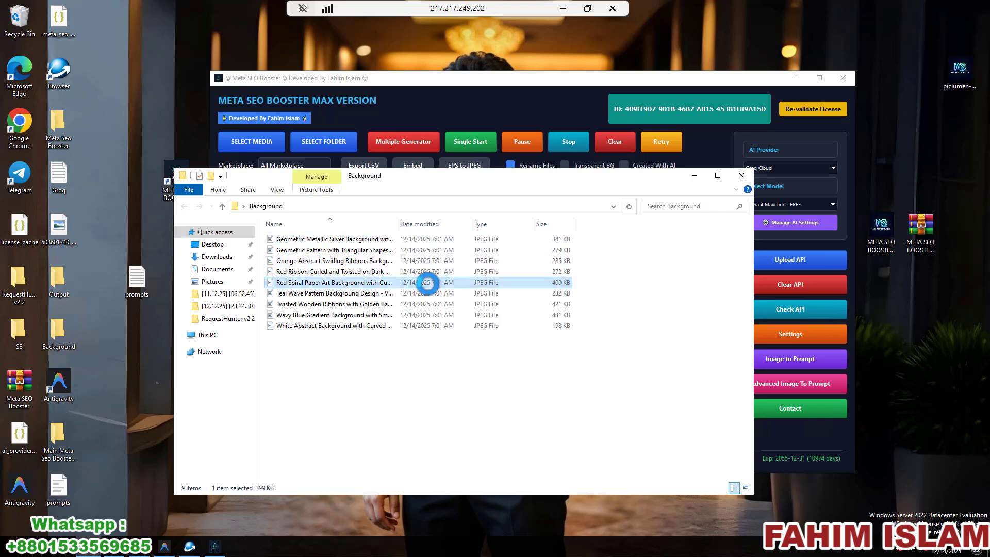
left_click(743, 175)
- Embed the generated metadata into all the listed Background images
left_click(413, 165)
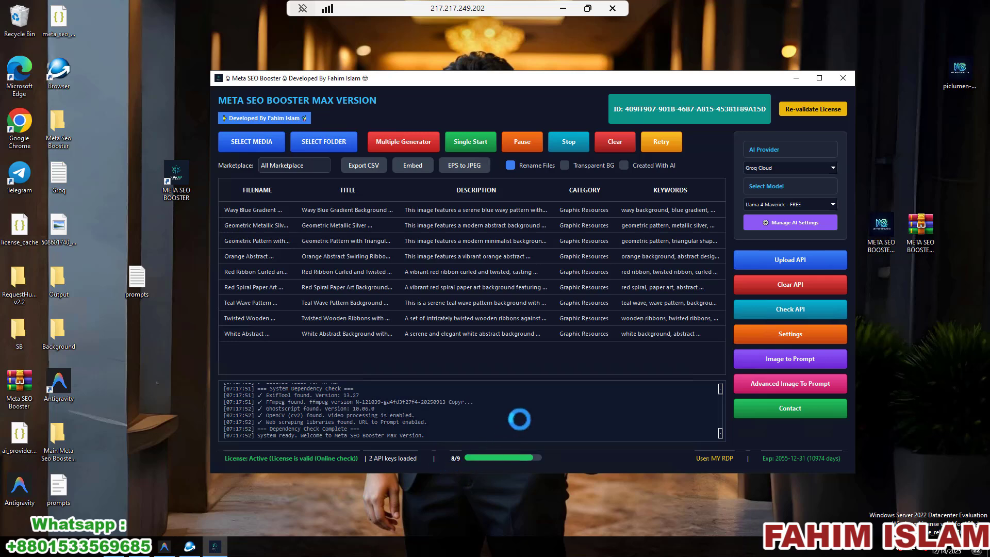
left_click(553, 285)
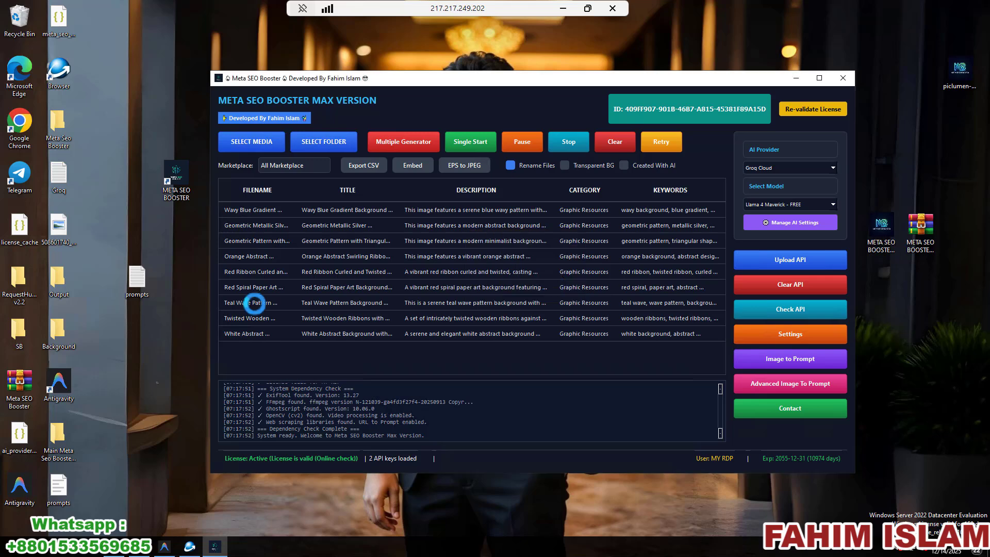
left_click(565, 283)
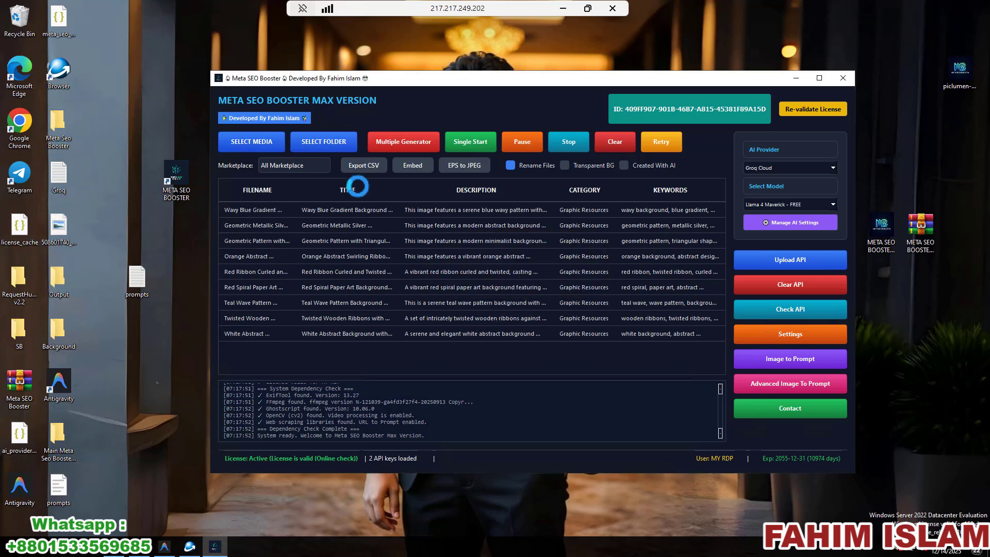
- Open the Background folder and examine the embedded metadata in the Red Ribbon Curled and Twisted image's detailed file properties
left_click(58, 331)
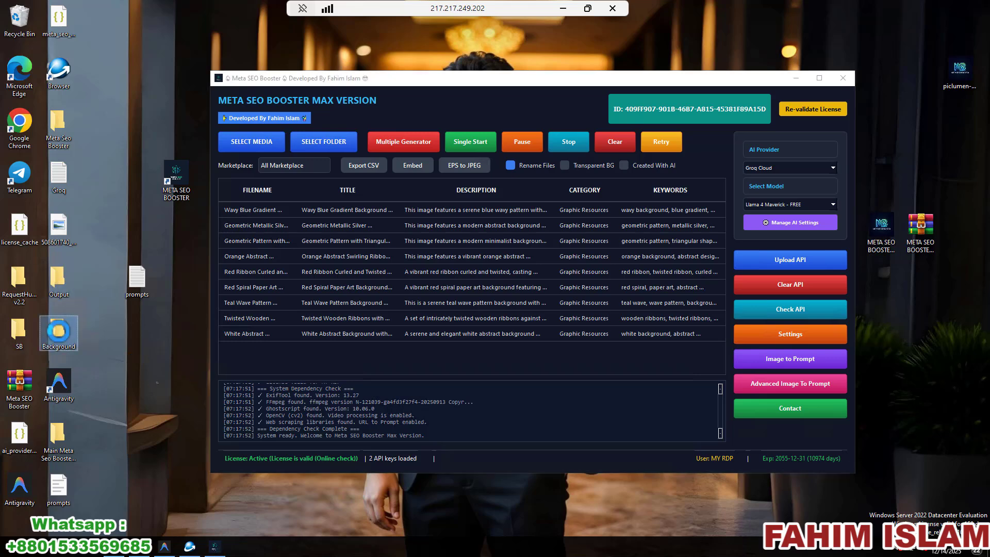
left_click(340, 272)
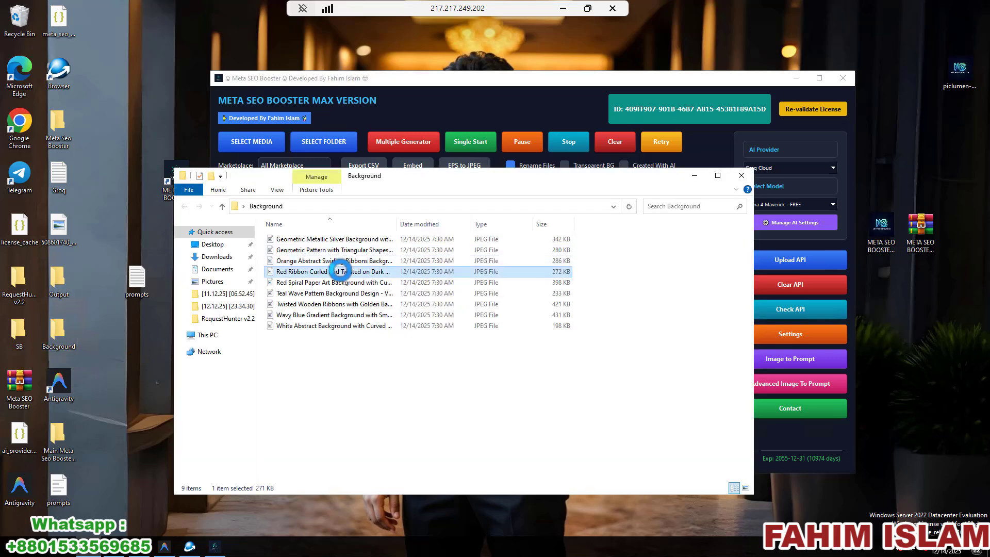
right_click(340, 272)
left_click(375, 266)
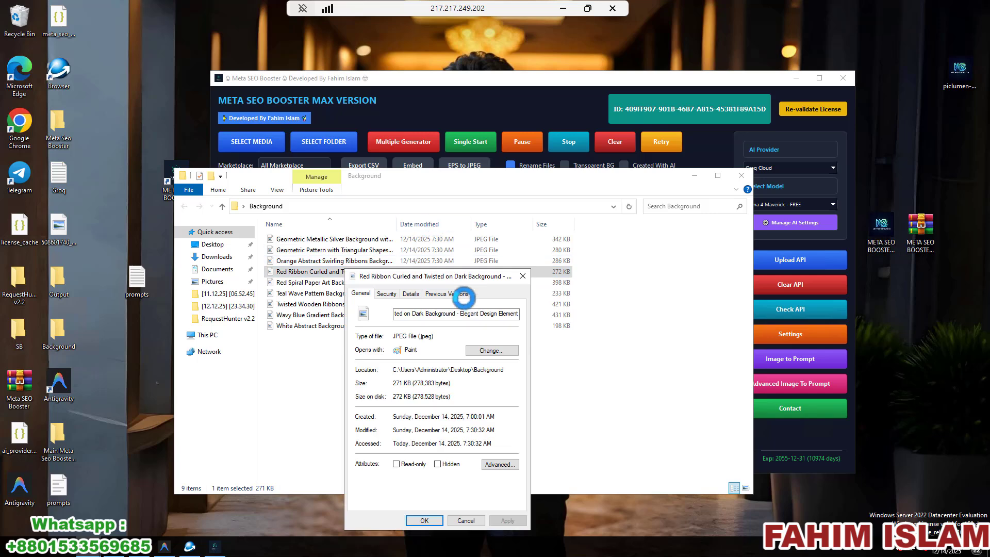
left_click(411, 293)
left_click_drag(478, 281, 552, 242)
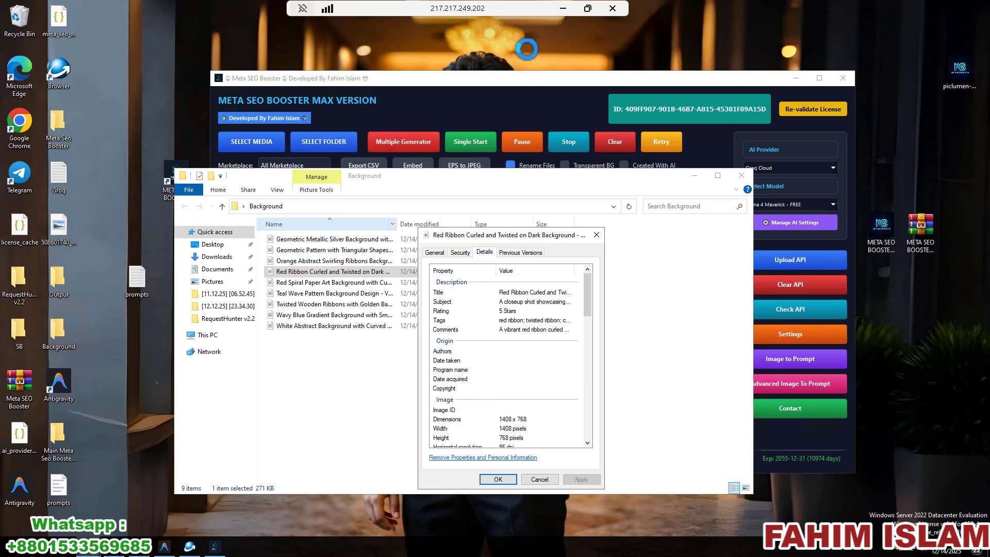
- Copy the Red Ribbon Curled and Twisted image from the remote Background folder and paste it onto the local desktop
left_click(587, 8)
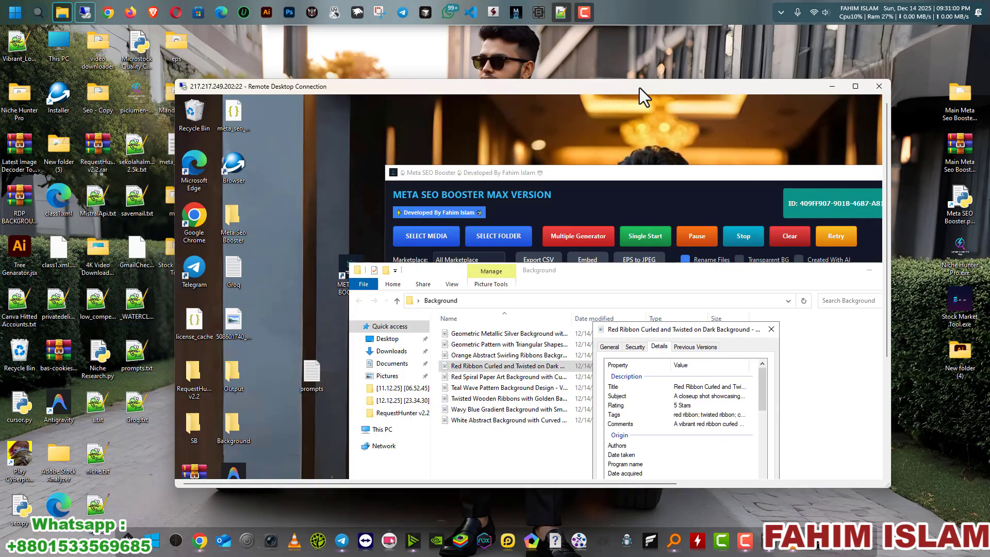
left_click_drag(639, 88, 573, 63)
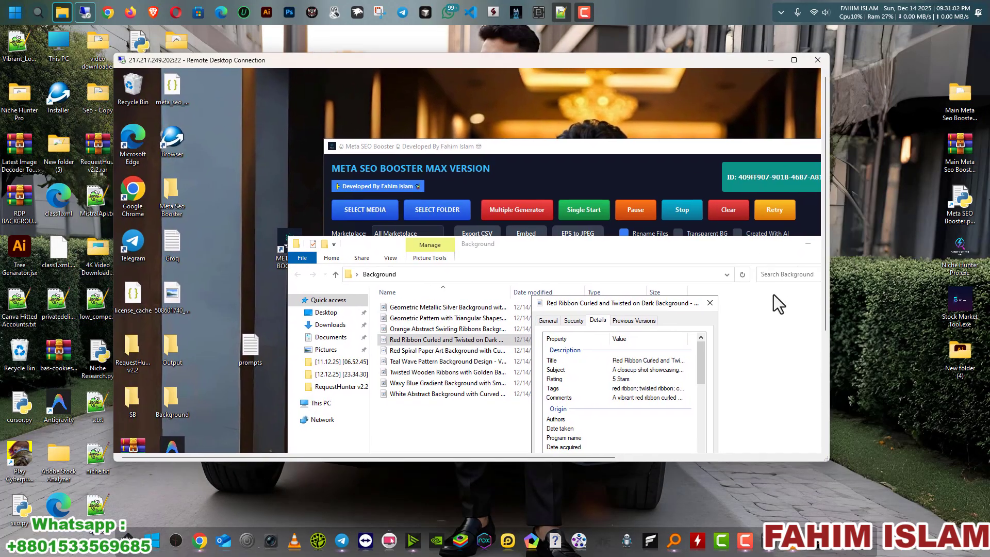
left_click(709, 303)
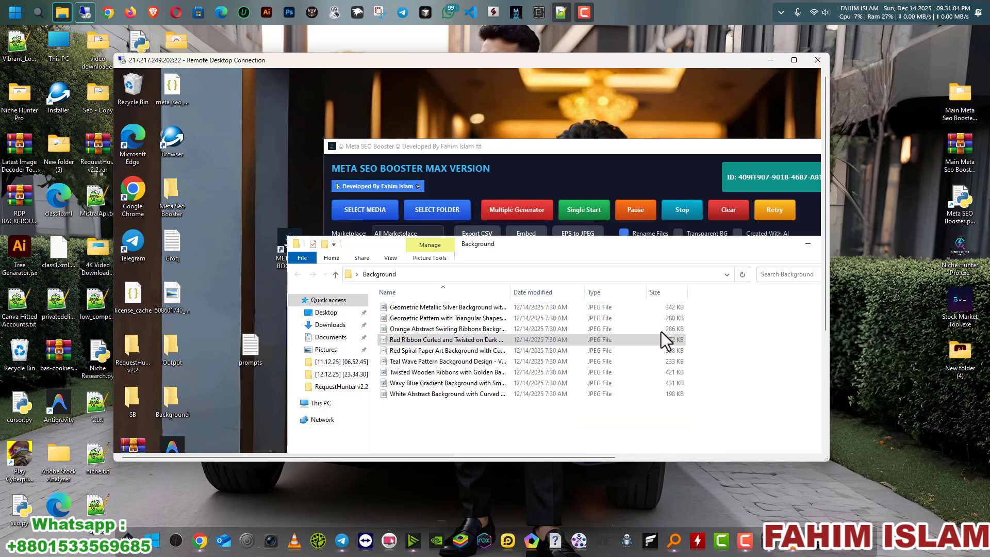
right_click(509, 341)
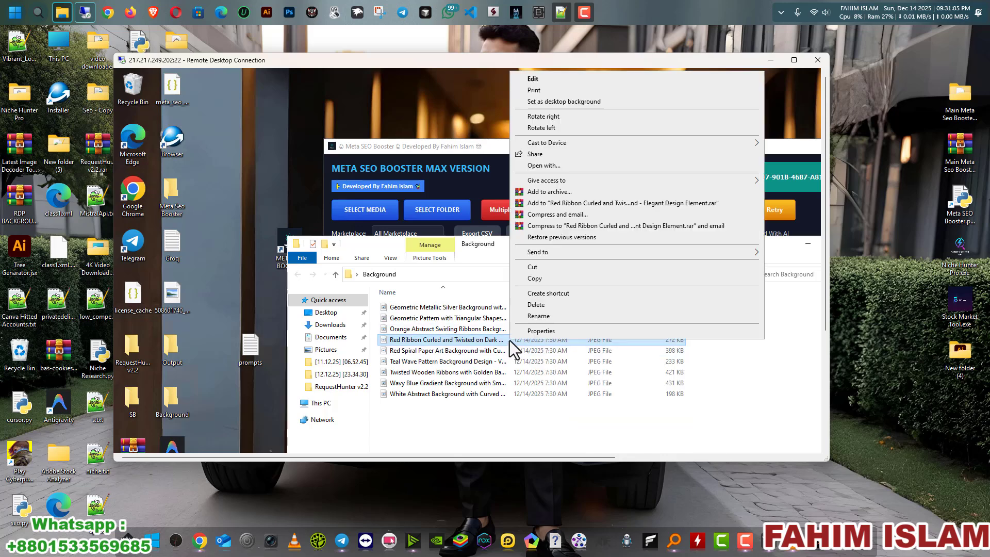
left_click(533, 278)
left_click(770, 61)
right_click(559, 217)
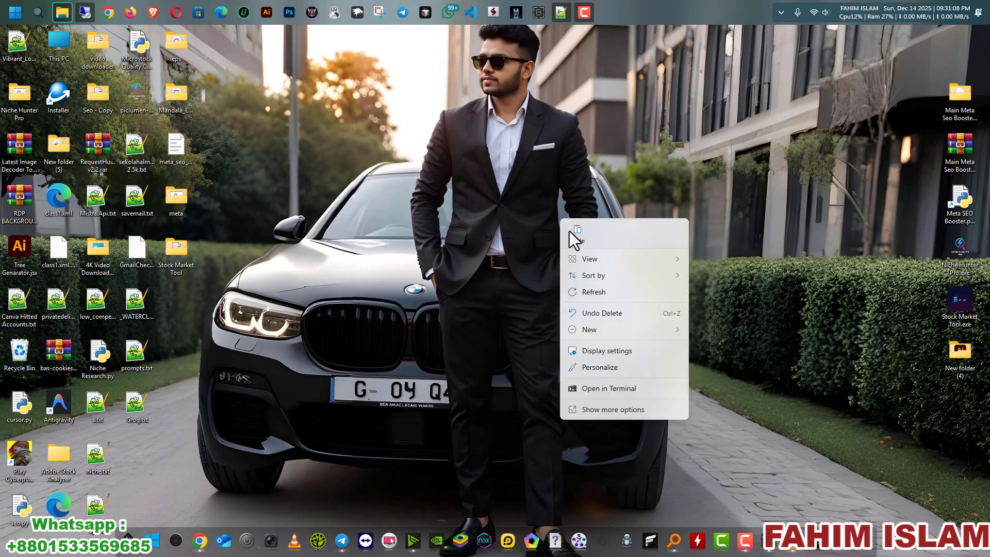
left_click(570, 229)
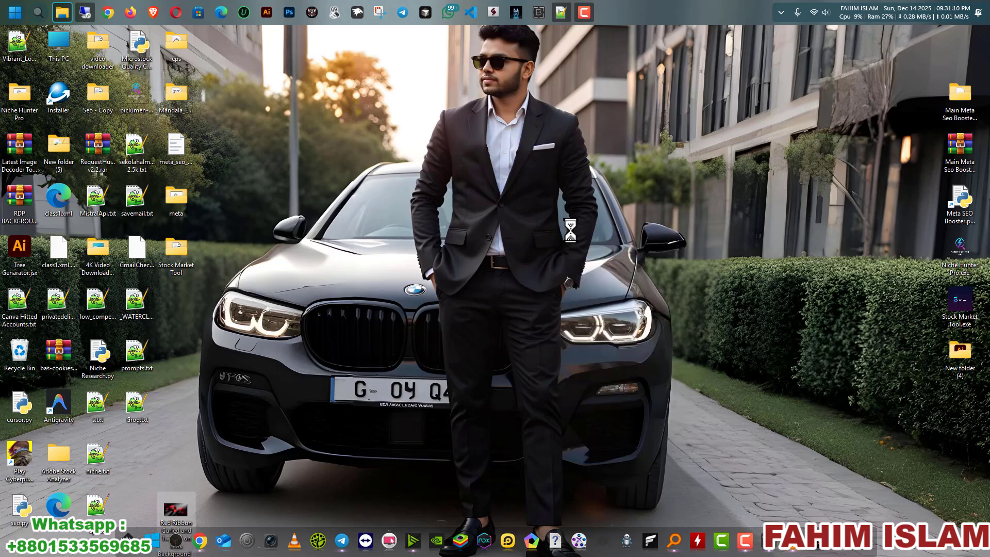
- Paste the red ribbon image onto the local desktop again, replacing the existing copy
right_click(530, 221)
left_click(540, 234)
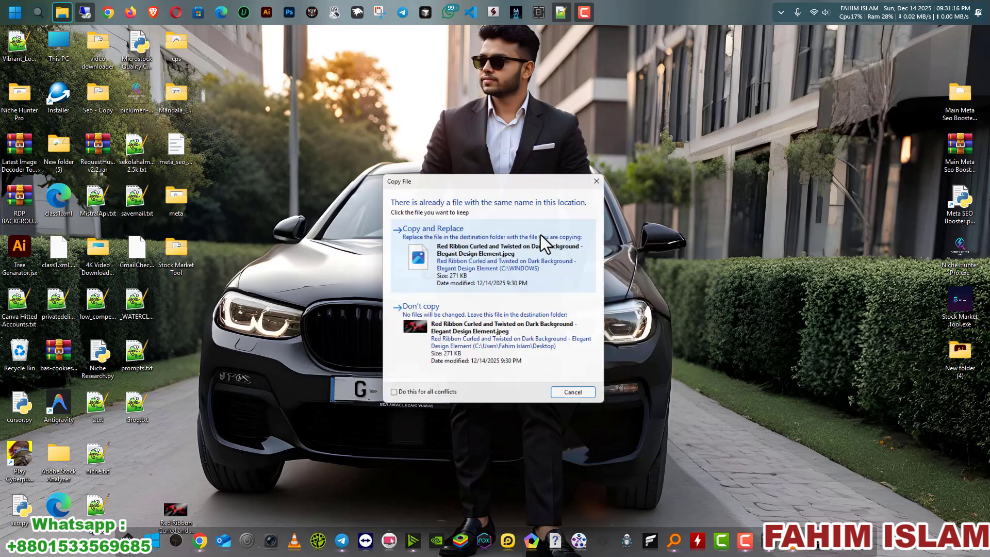
left_click(499, 256)
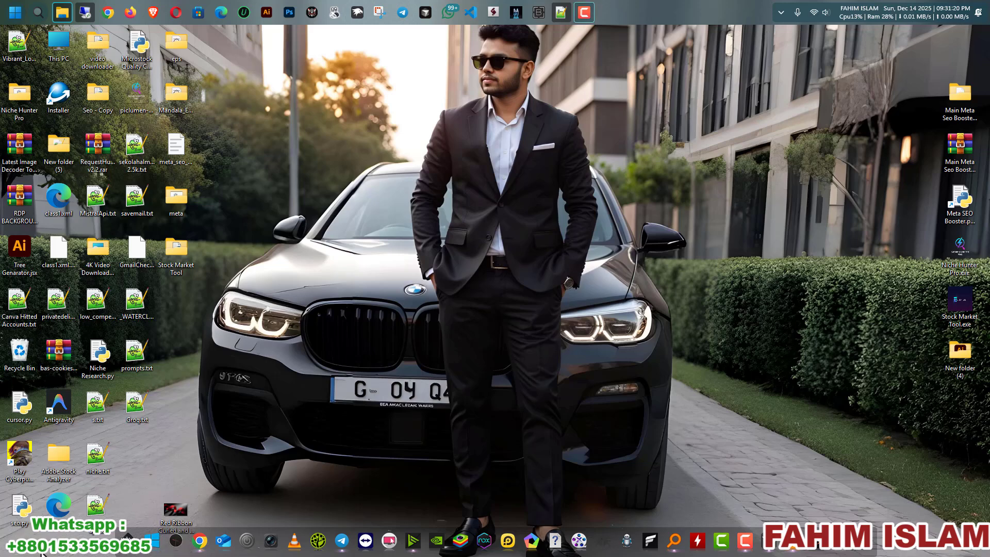
- Move the red ribbon image to an open area of the local desktop and examine its embedded metadata in the file properties
left_click_drag(175, 511, 332, 353)
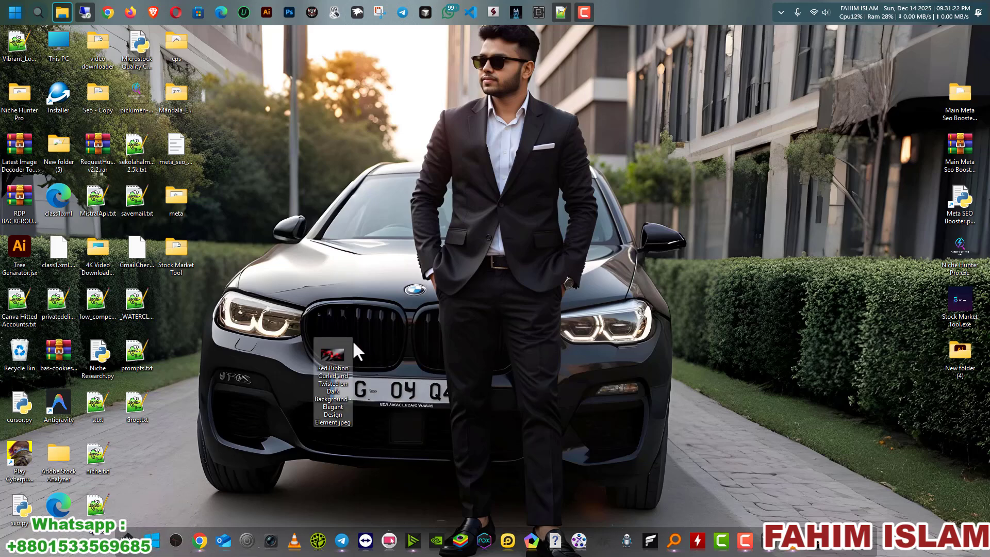
right_click(321, 387)
left_click(361, 379)
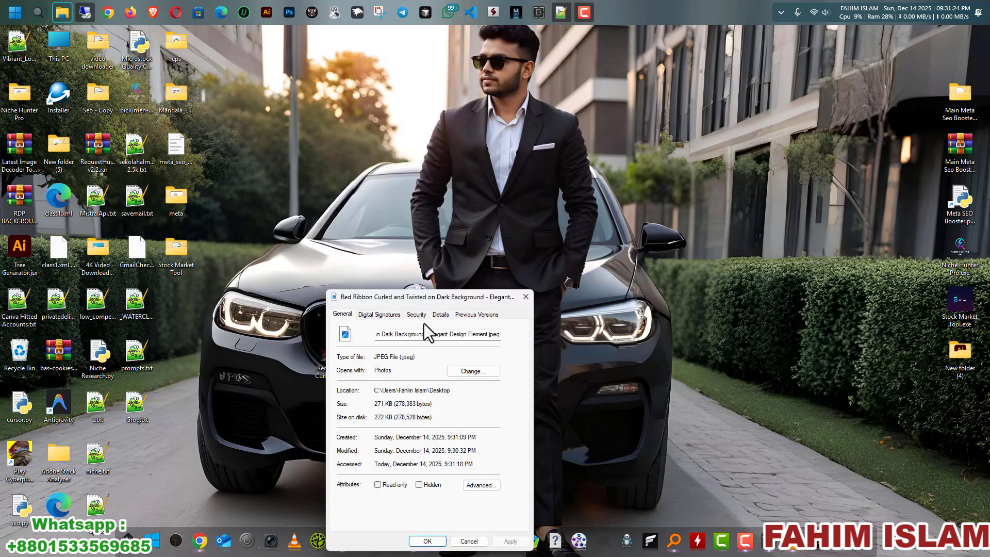
left_click(440, 314)
left_click_drag(450, 308, 673, 215)
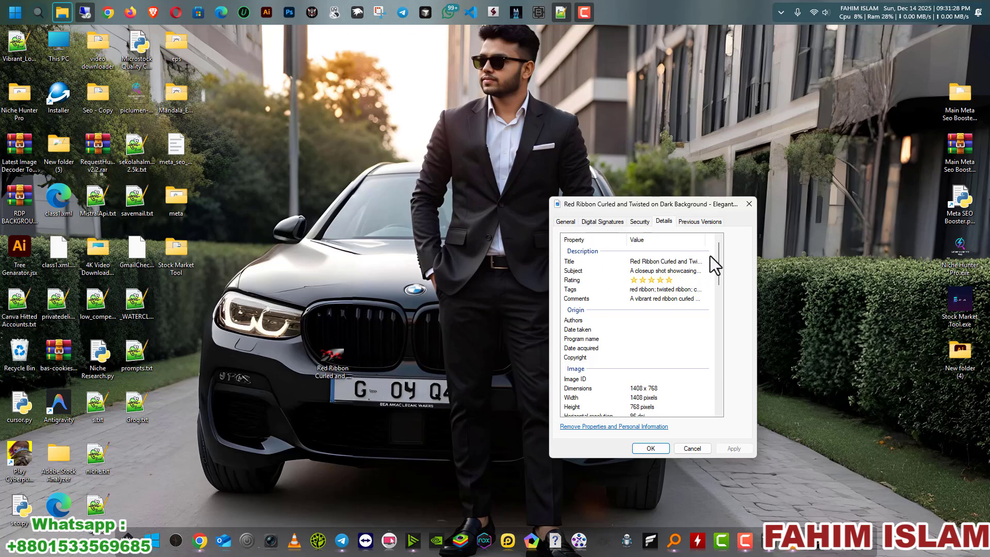
left_click(748, 207)
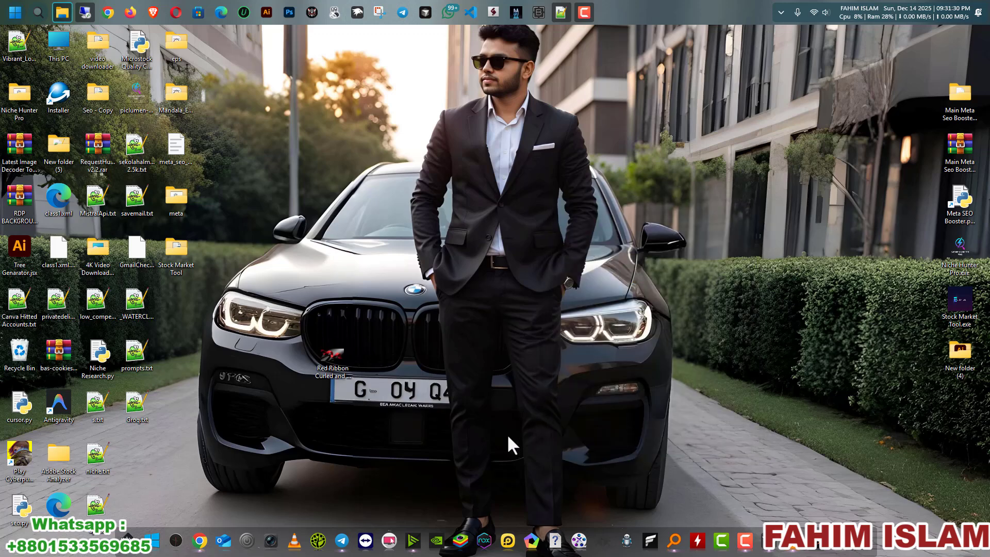
- Switch back to the Remote Desktop Connection session in full screen and close the Background folder
left_click(332, 356)
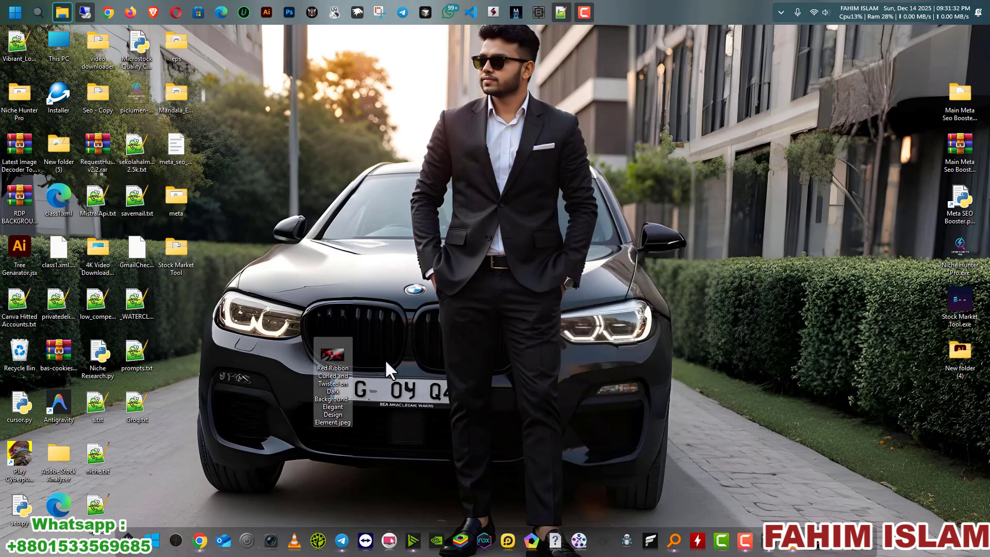
mouse_move(84, 15)
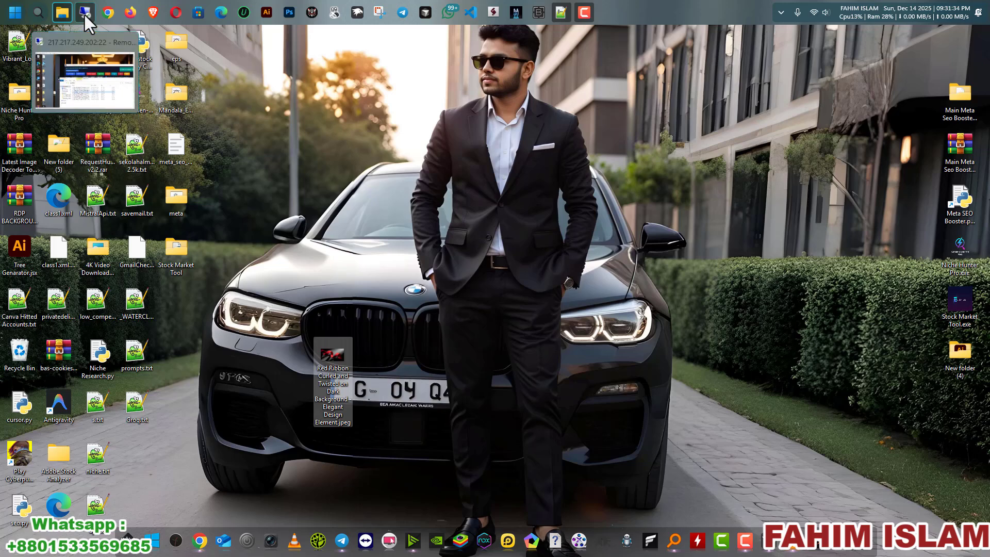
left_click(83, 14)
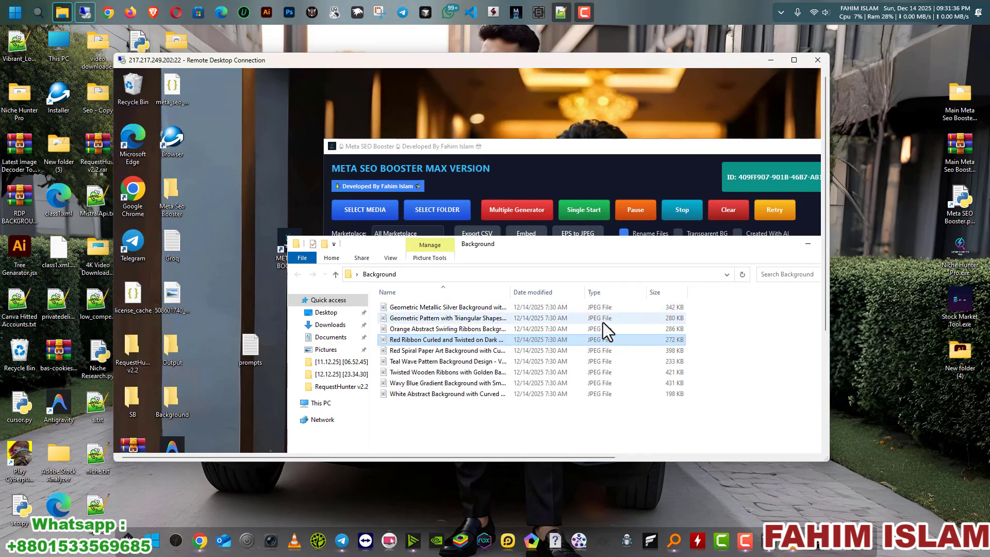
left_click(794, 60)
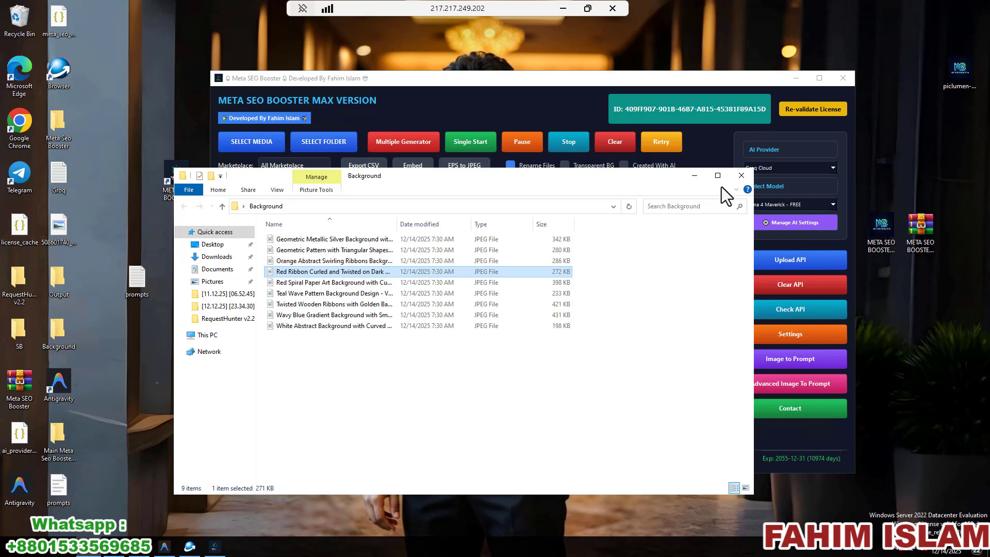
left_click(743, 177)
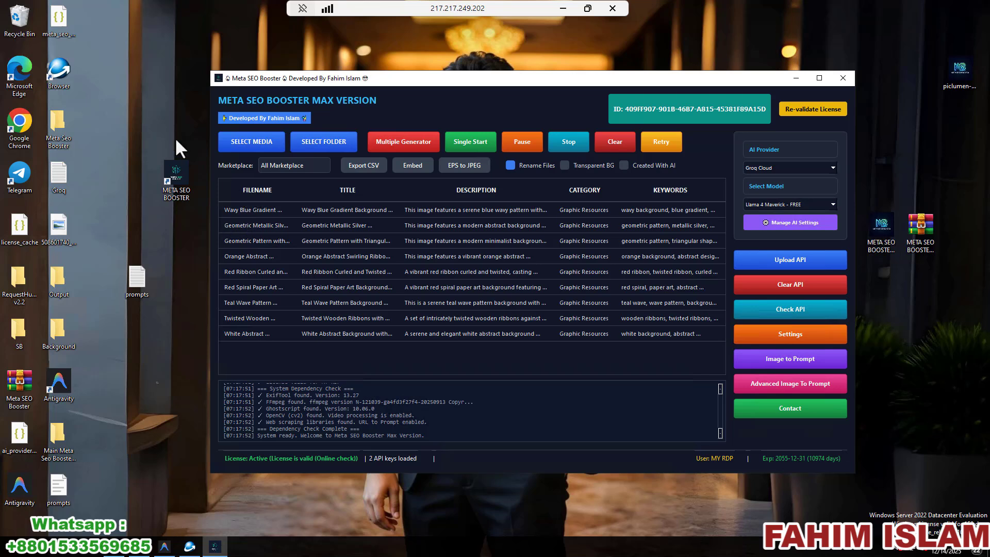
- Copy the eps folder from the local desktop and paste it onto the remote session's desktop
left_click(563, 8)
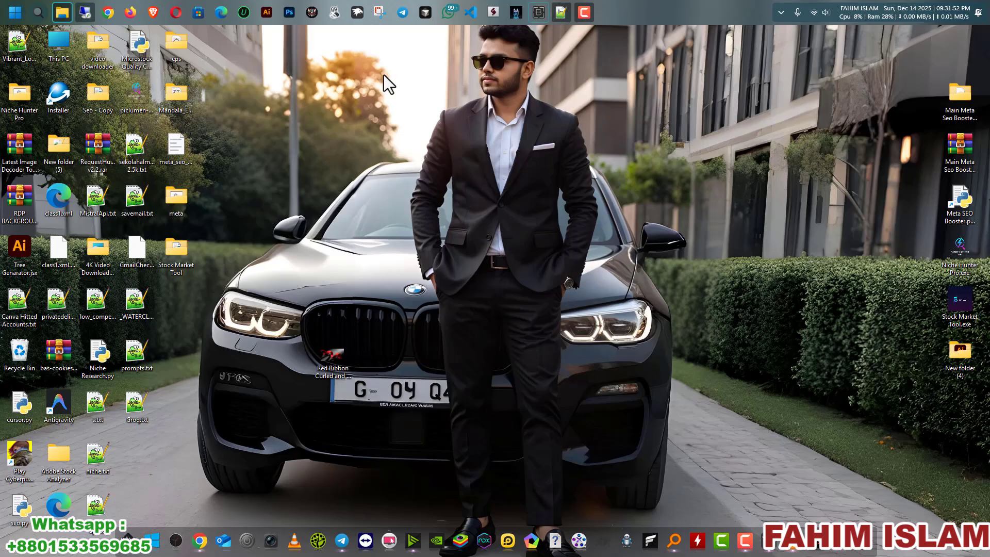
right_click(183, 48)
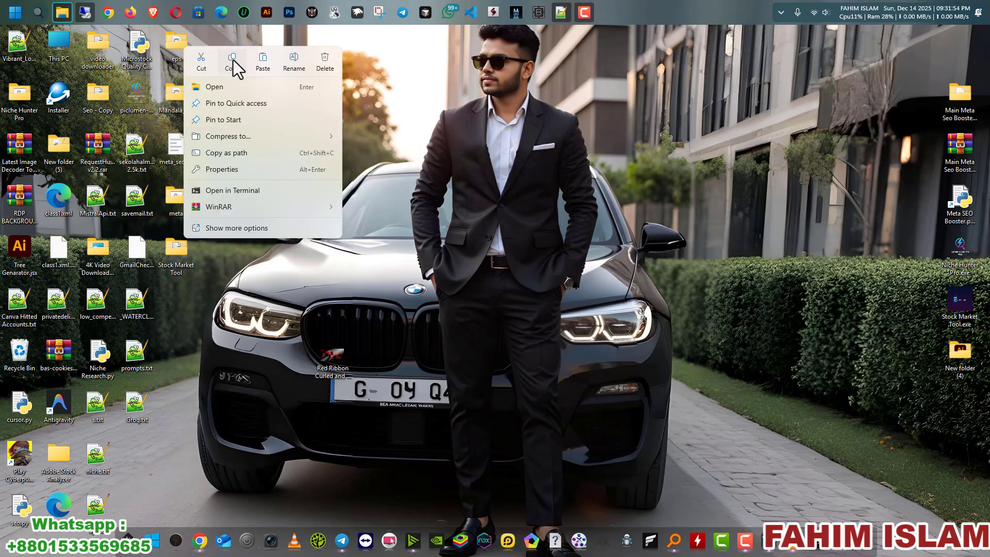
left_click(235, 62)
left_click(86, 13)
right_click(116, 153)
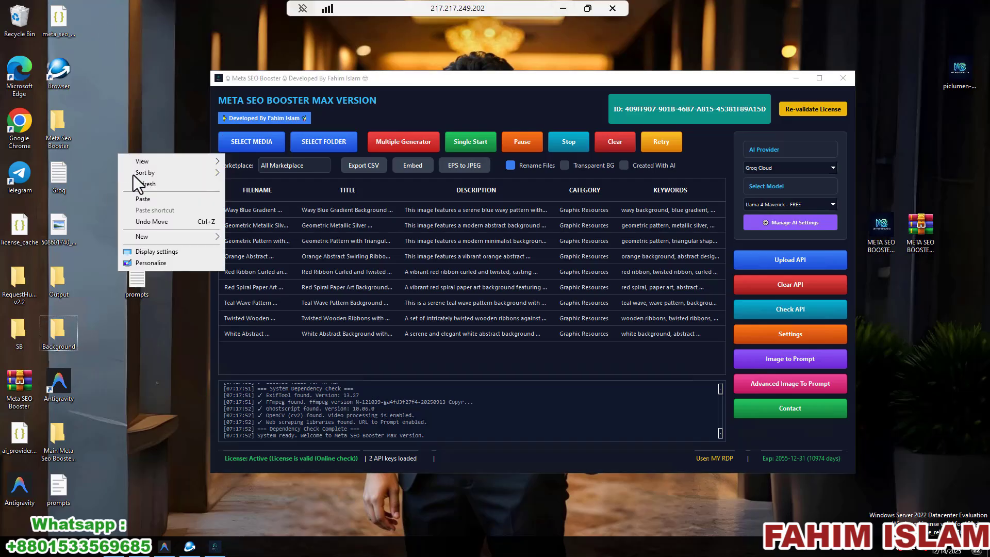
left_click(138, 200)
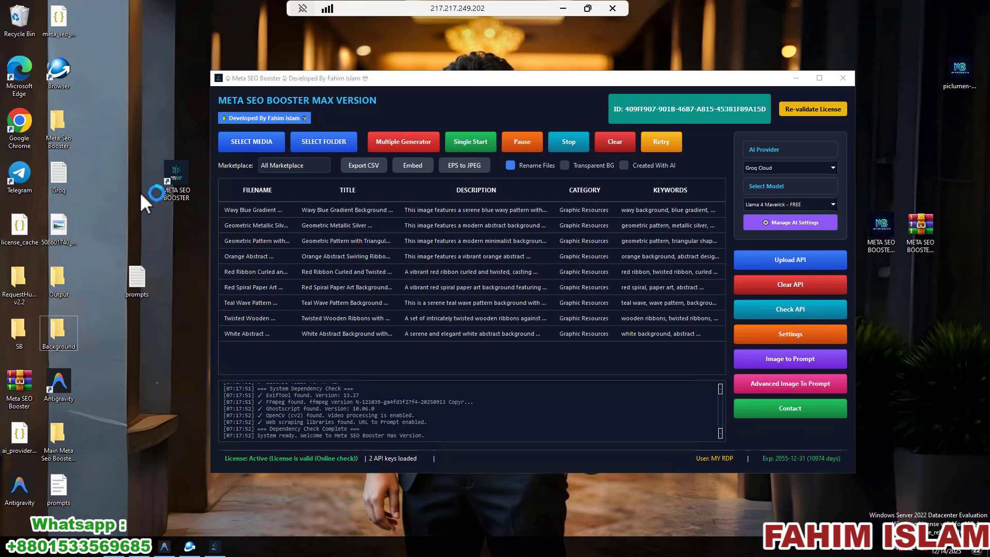
- Clear the existing media list and load the eps desktop folder, checking its contents beforehand
left_click(614, 143)
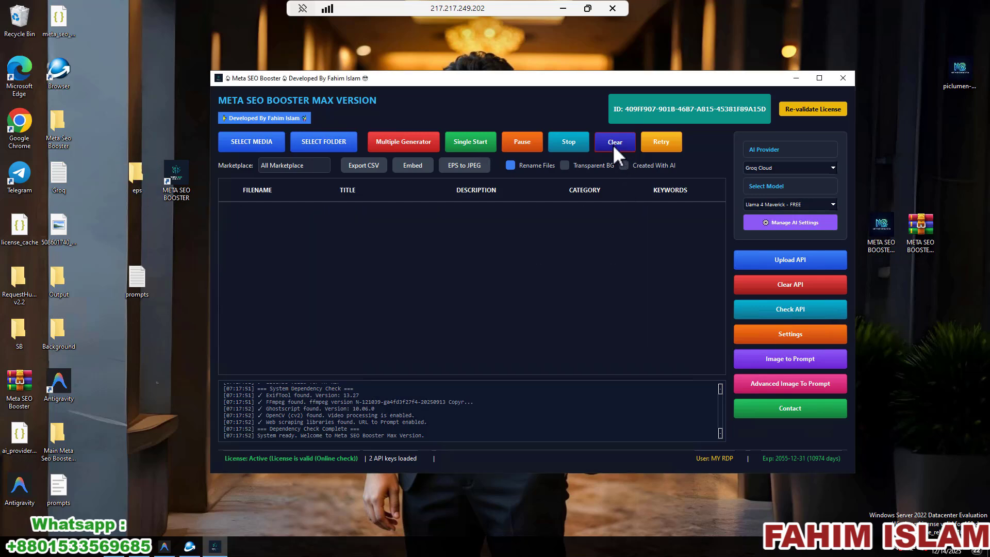
left_click(323, 145)
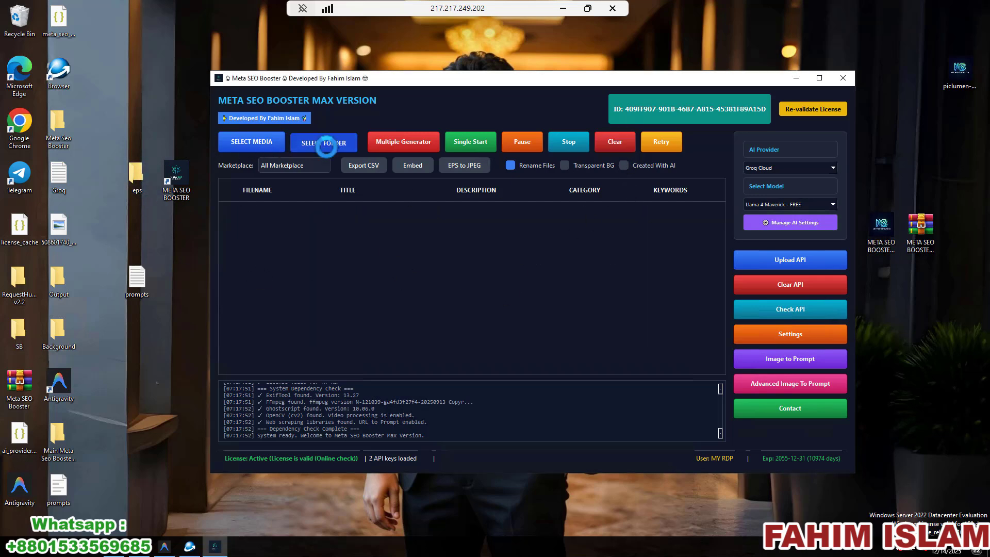
double_click(137, 175)
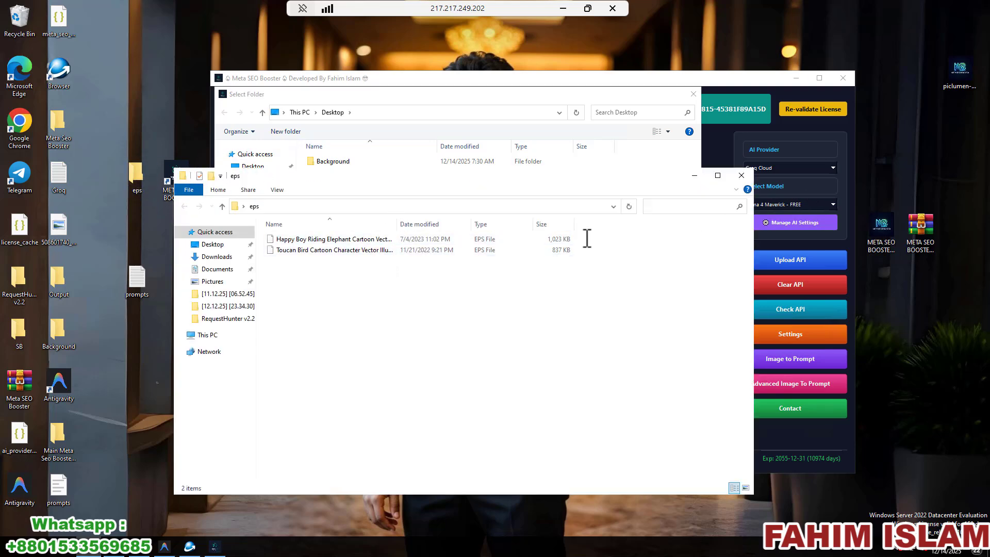
left_click(741, 176)
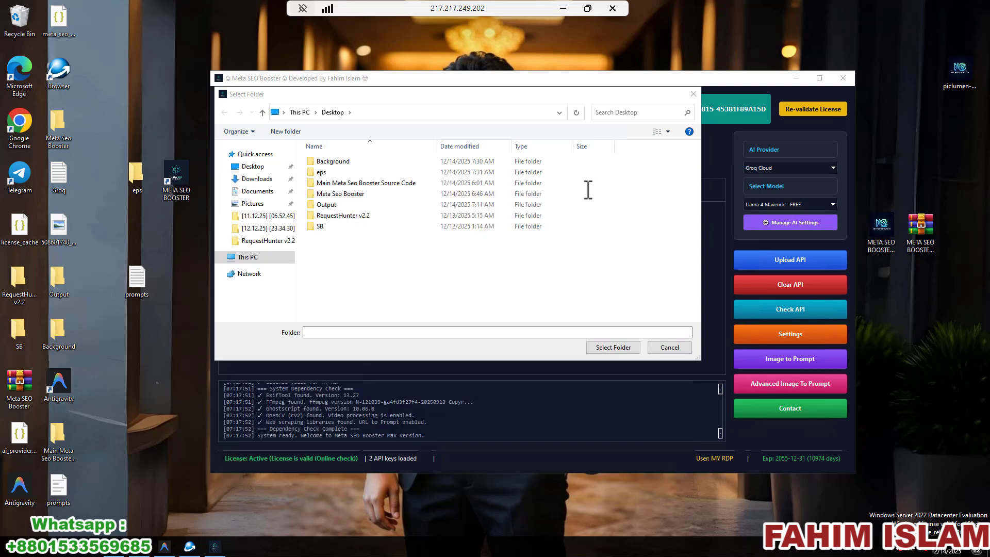
left_click(322, 172)
left_click(612, 347)
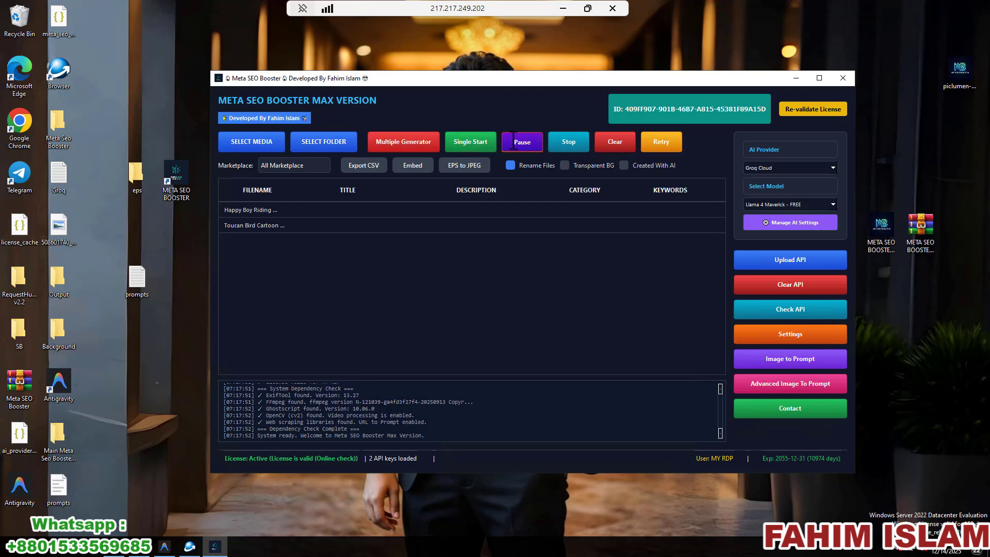
- Generate metadata for both EPS files with Multiple Generator and clear the results from the list
left_click(403, 142)
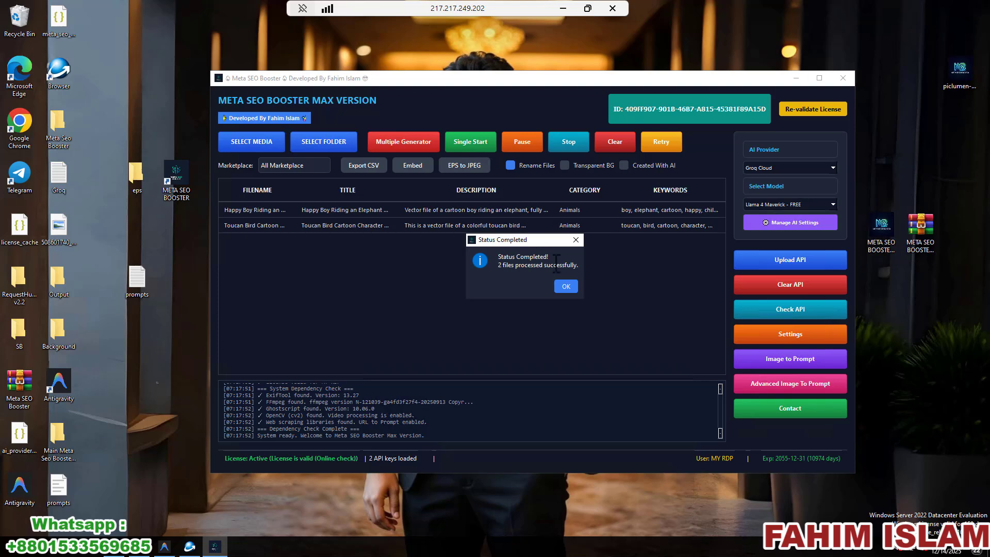
left_click(569, 288)
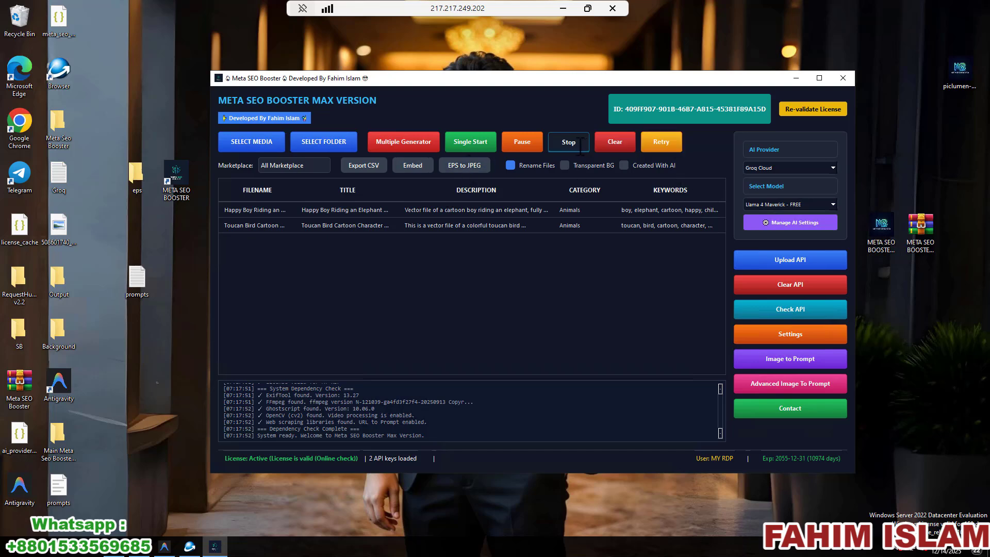
left_click(611, 144)
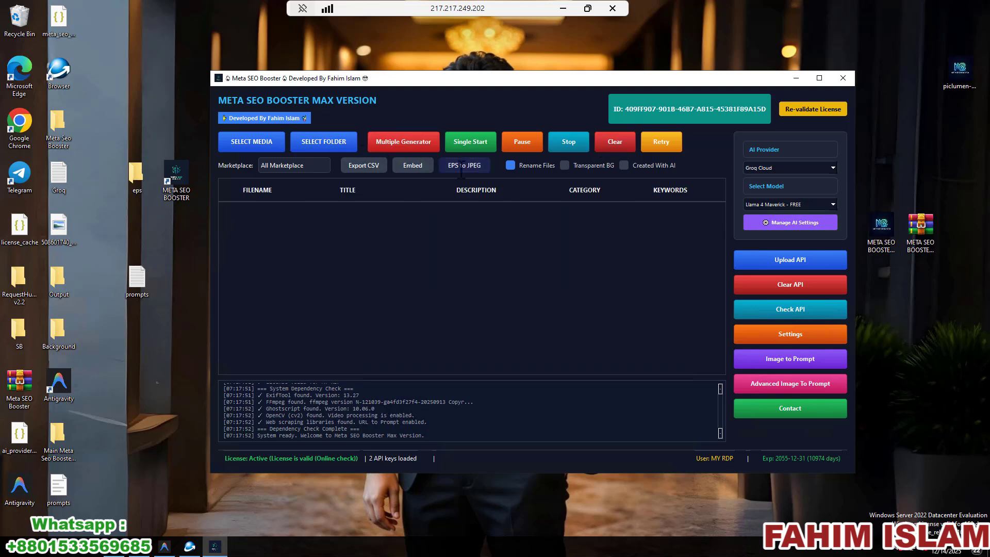
- Load the elephant and toucan EPS files as media and convert them to JPEG, using the eps folder for output
left_click(272, 142)
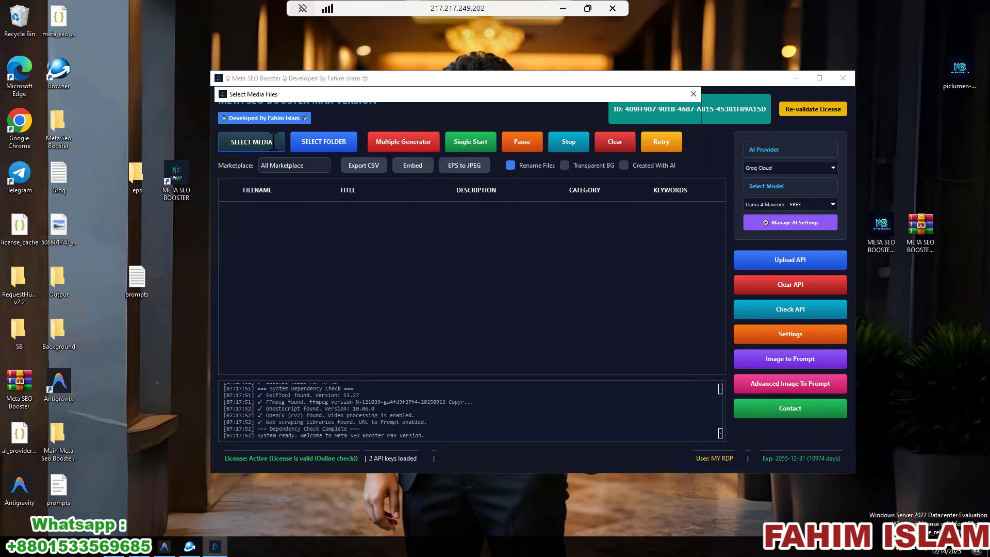
left_click(348, 168)
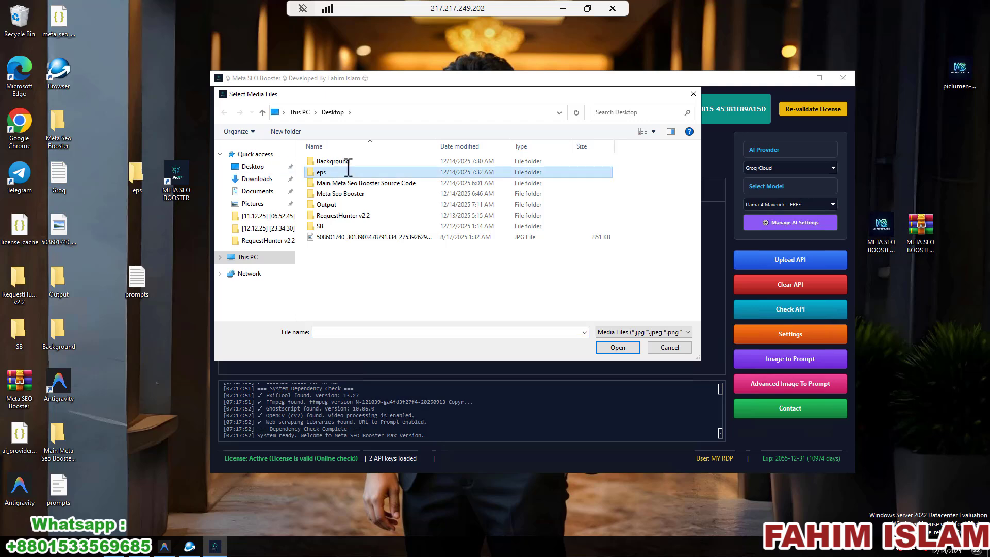
left_click(614, 351)
left_click_drag(367, 190, 368, 156)
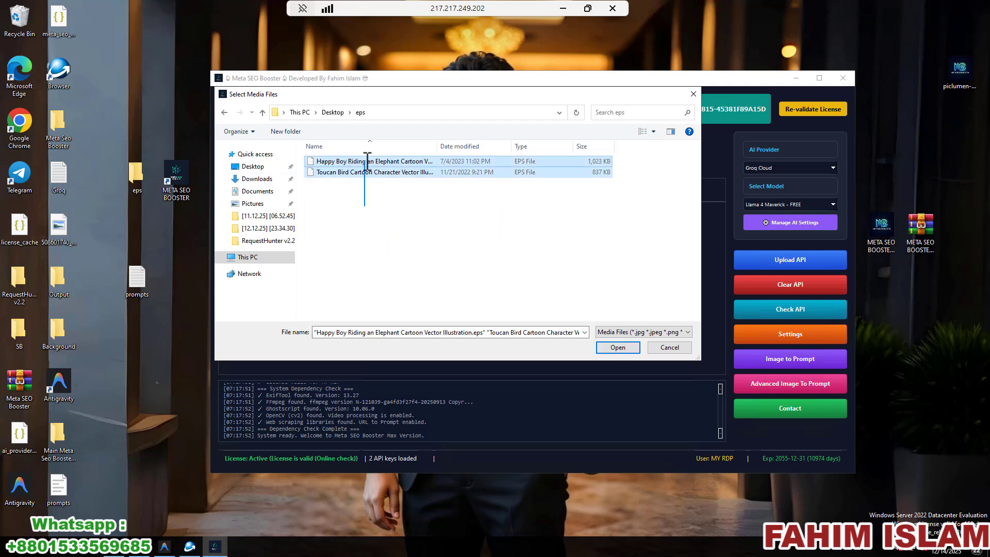
left_click(618, 347)
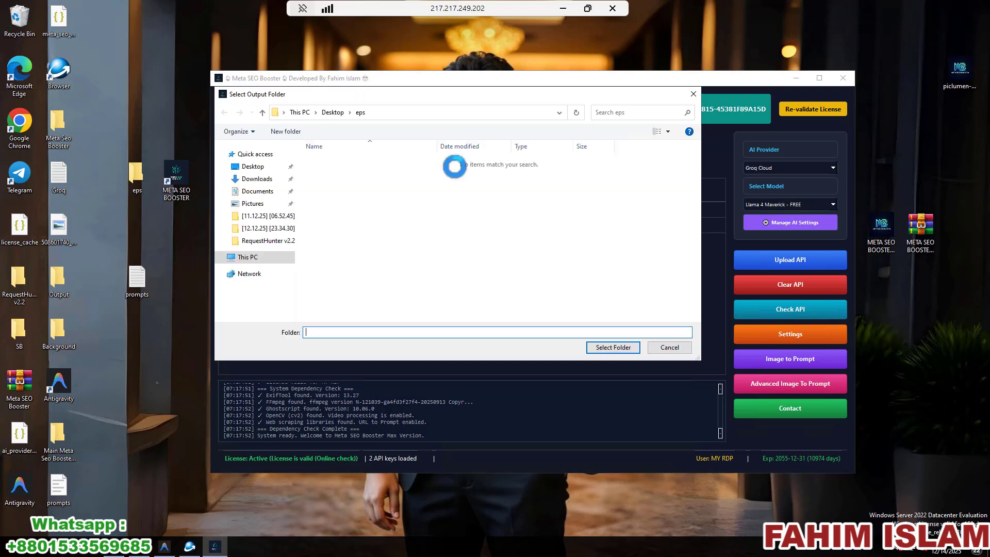
left_click(614, 347)
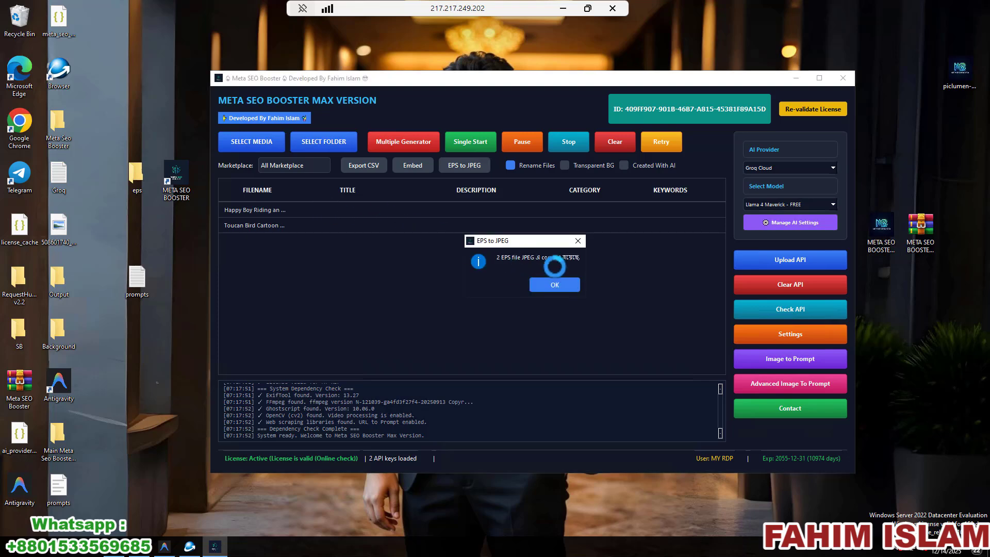
left_click(555, 285)
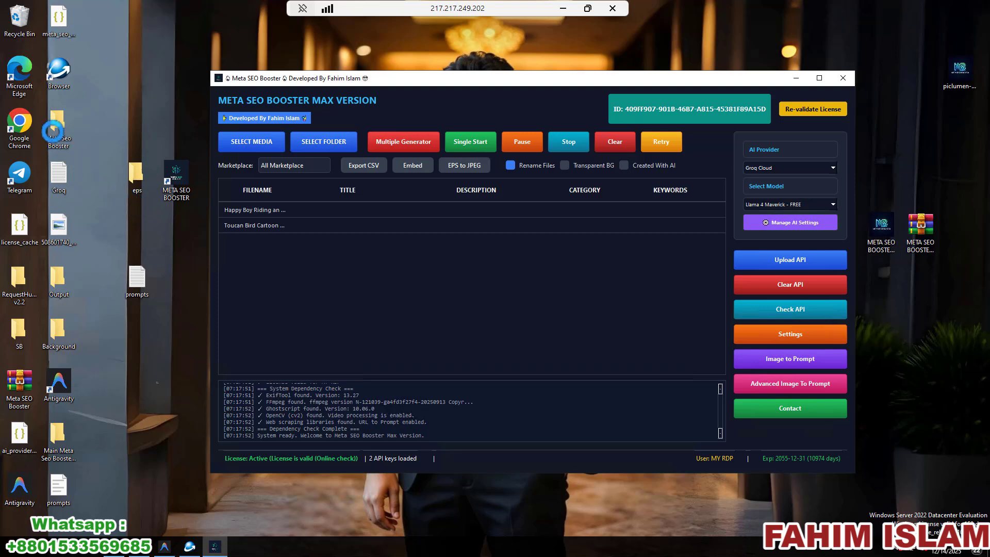
- Open the eps folder on the desktop and view the converted Happy Boy Riding an Elephant JPG in Paint
double_click(136, 173)
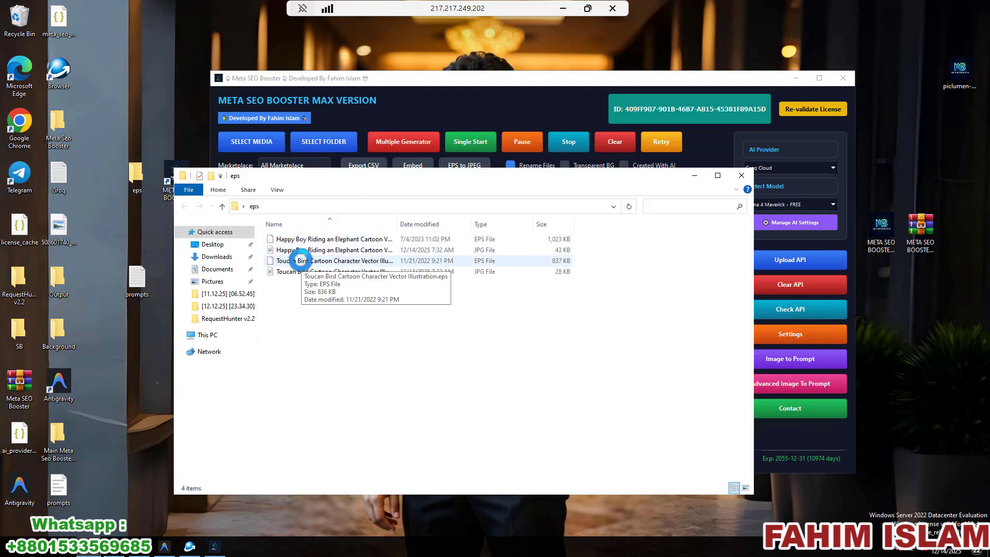
left_click(303, 250)
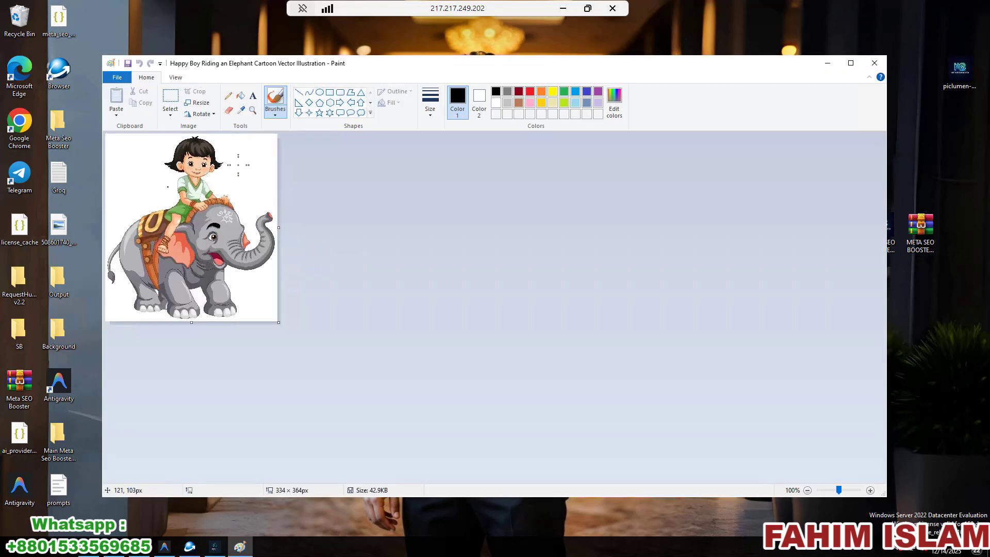
left_click(875, 62)
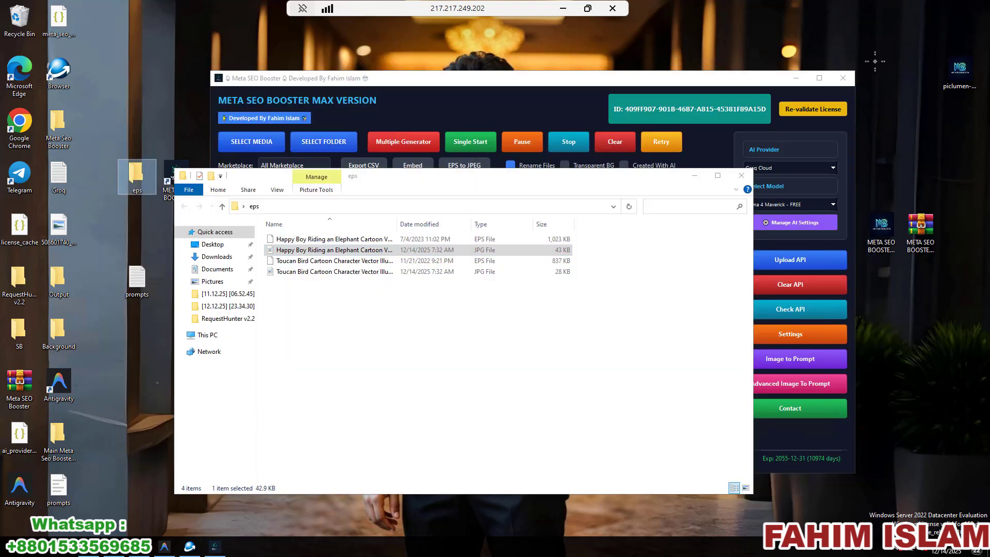
- Examine the dimensions and resolution of the converted elephant JPG in its file properties, and close the eps folder
right_click(318, 251)
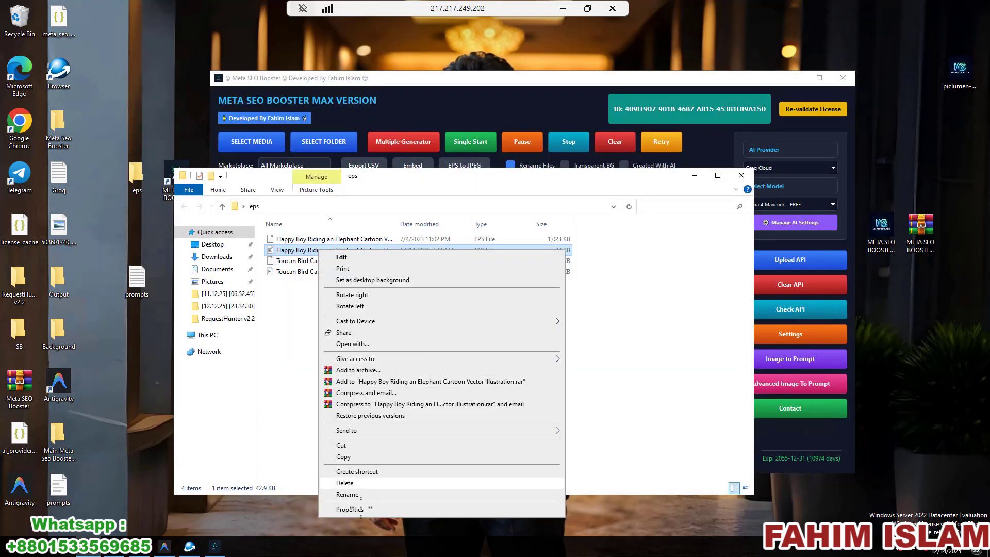
left_click(350, 510)
left_click(389, 275)
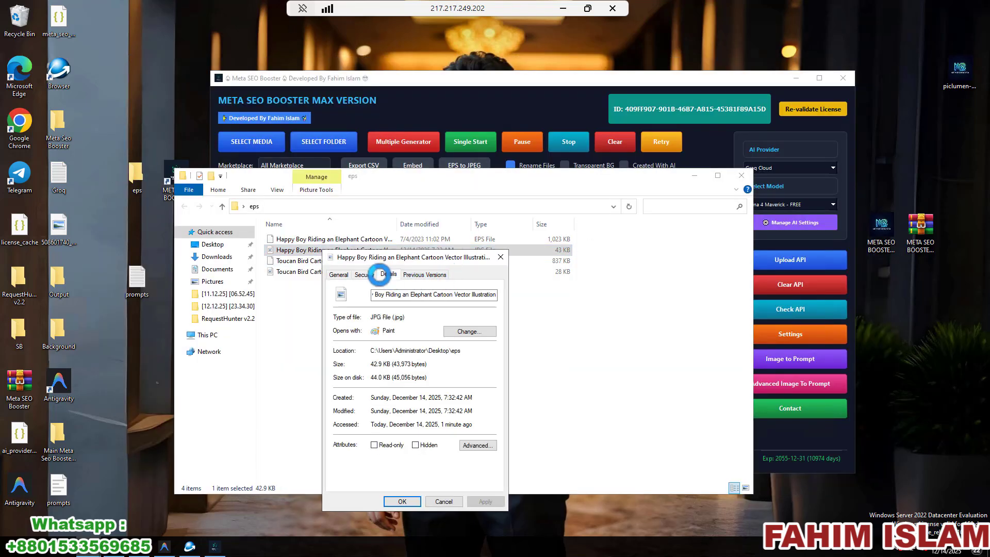
scroll(442, 393, "down", 2)
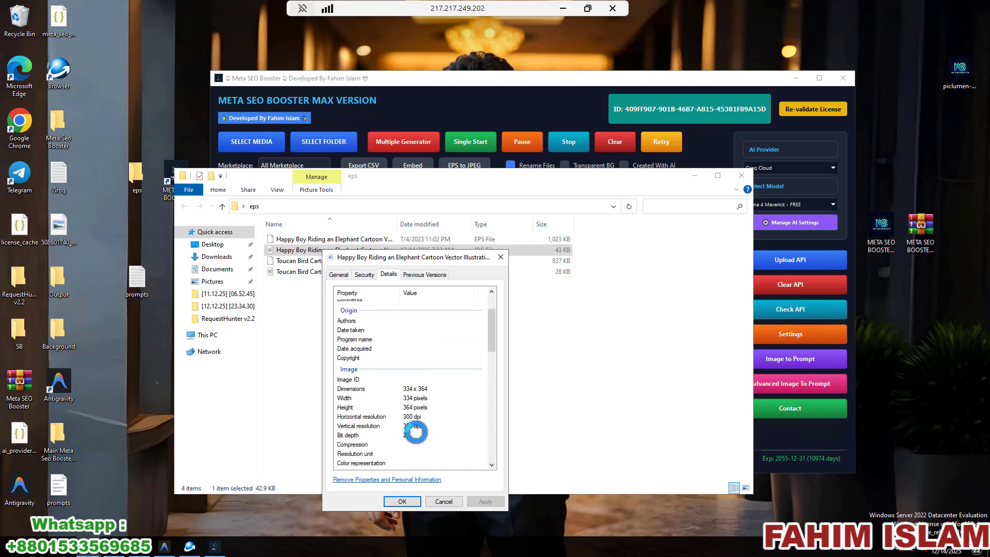
left_click(412, 426)
left_click(411, 416)
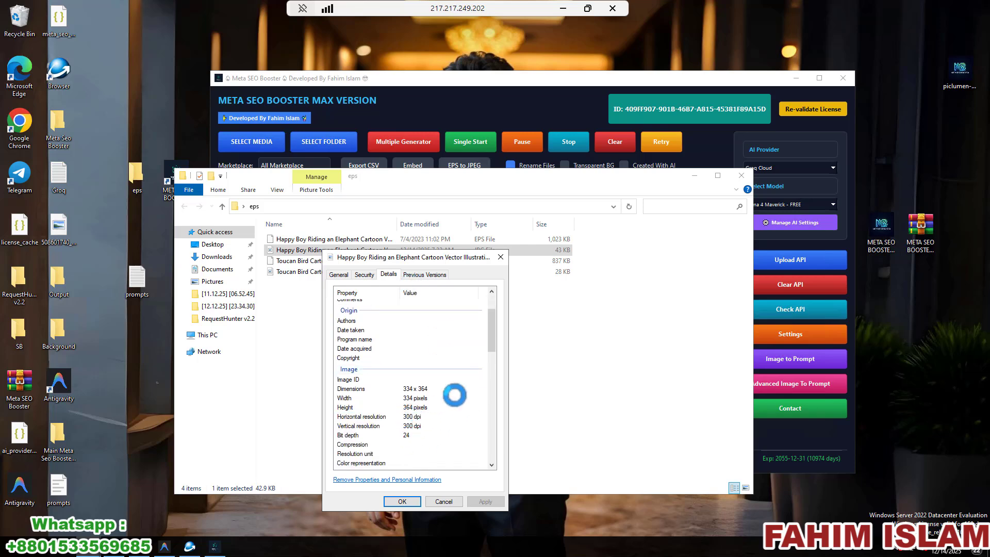
left_click(500, 257)
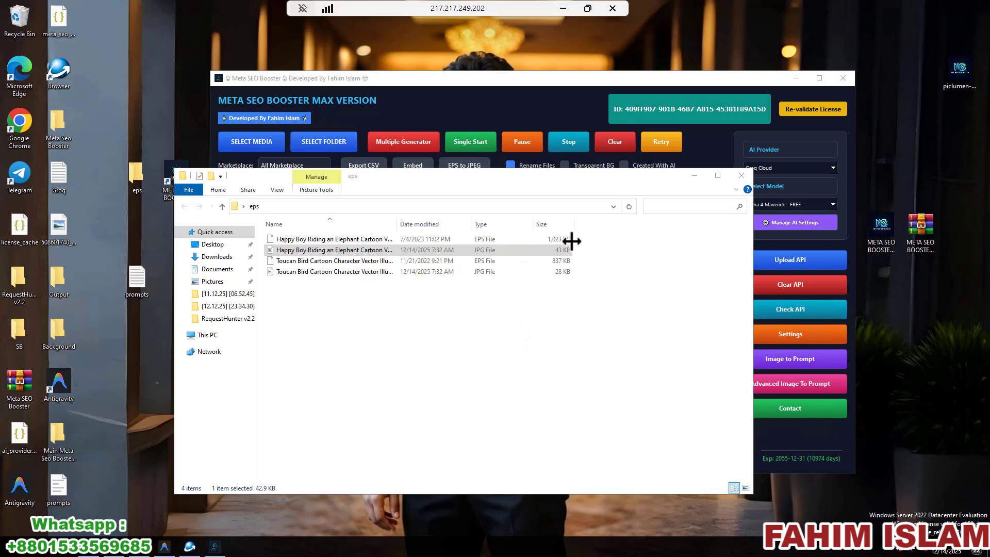
left_click(741, 176)
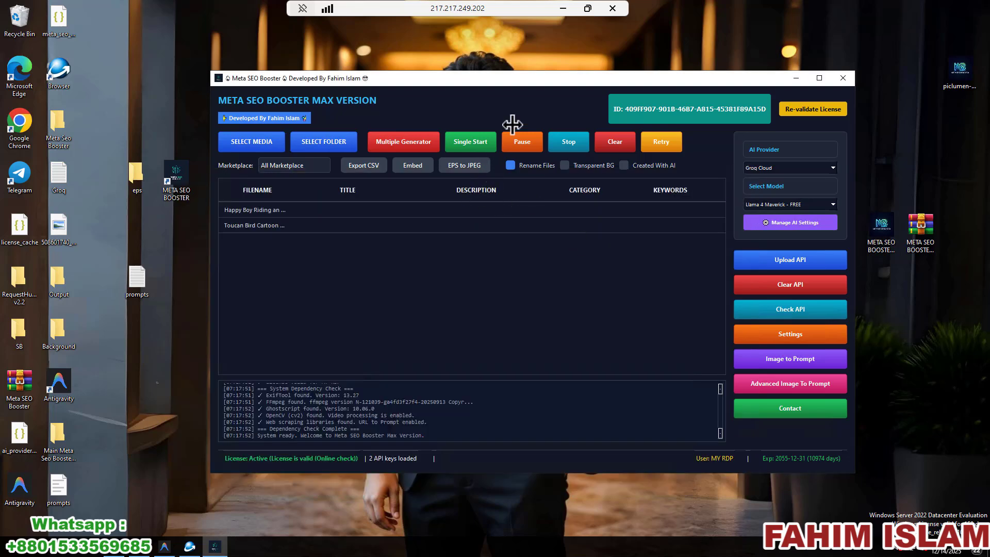
- Minimize the remote session and open New Volume (F:) in the local File Explorer
left_click(563, 9)
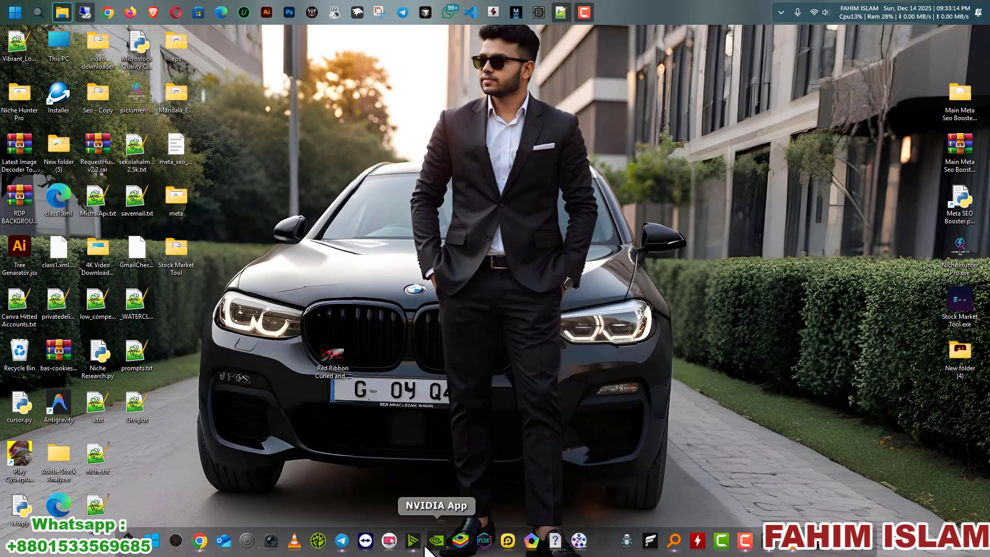
mouse_move(63, 13)
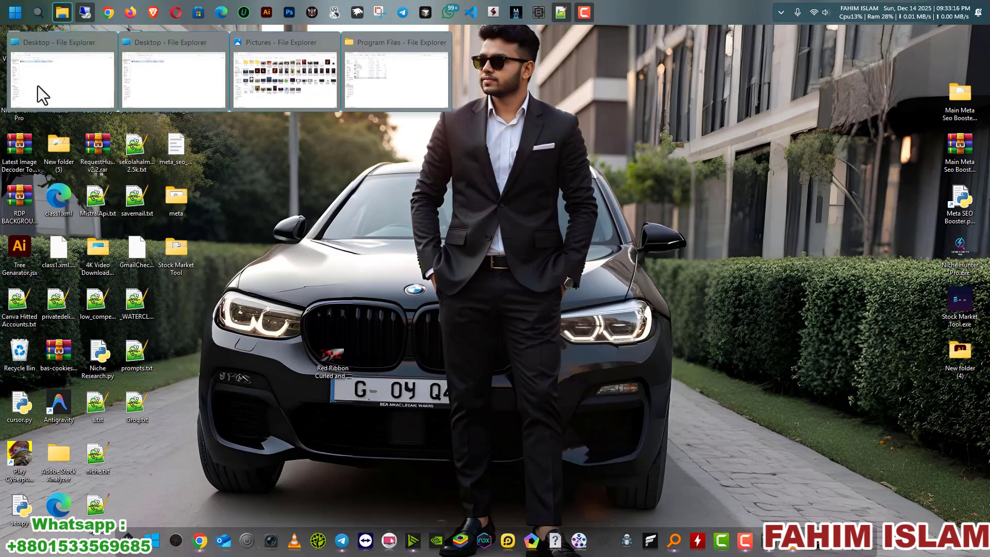
left_click(41, 90)
left_click(65, 400)
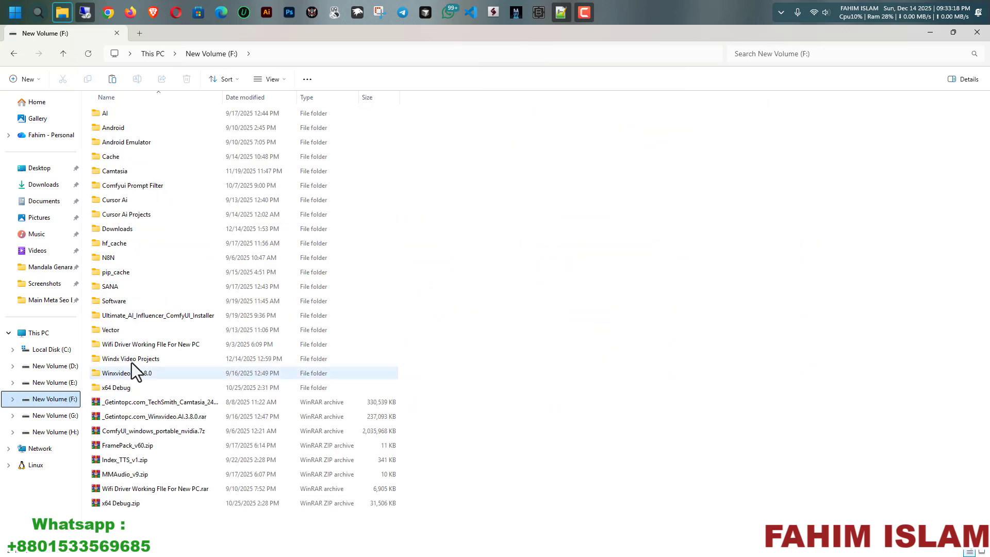
double_click(147, 373)
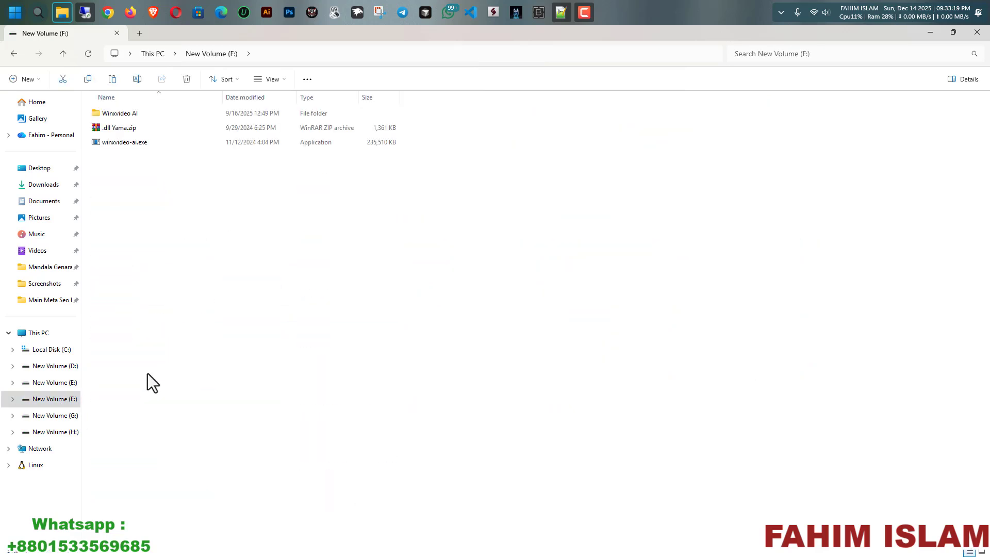
double_click(138, 116)
left_click(14, 54)
left_click(14, 53)
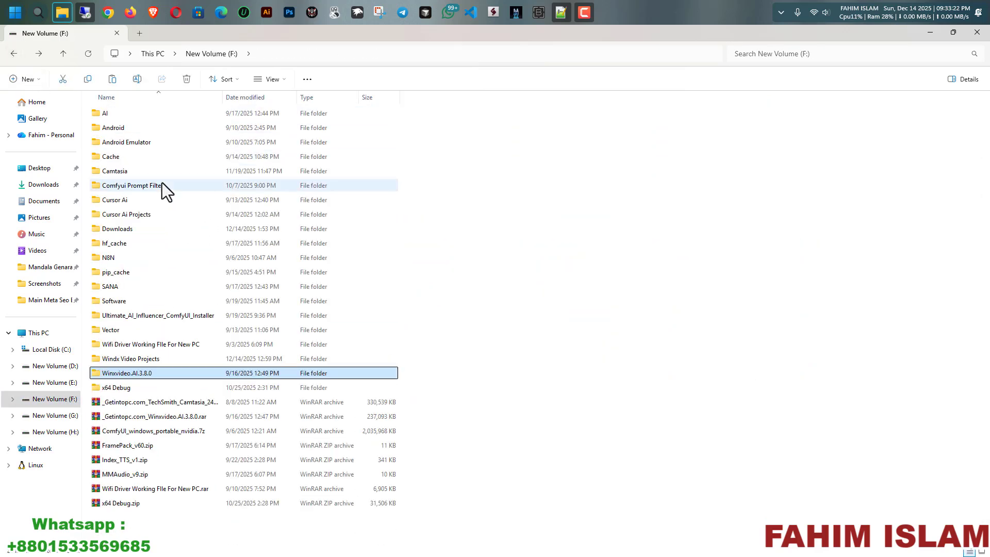
- Open the Windx Video Projects folder and delete the Cyber Hacker in High Tech Server Room PNG
double_click(143, 360)
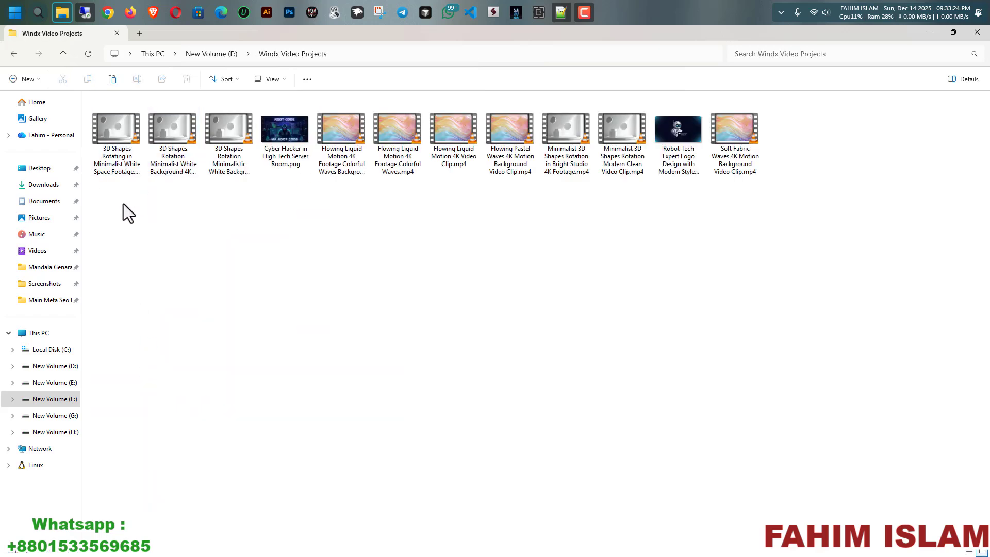
left_click_drag(123, 203, 166, 155)
right_click(179, 155)
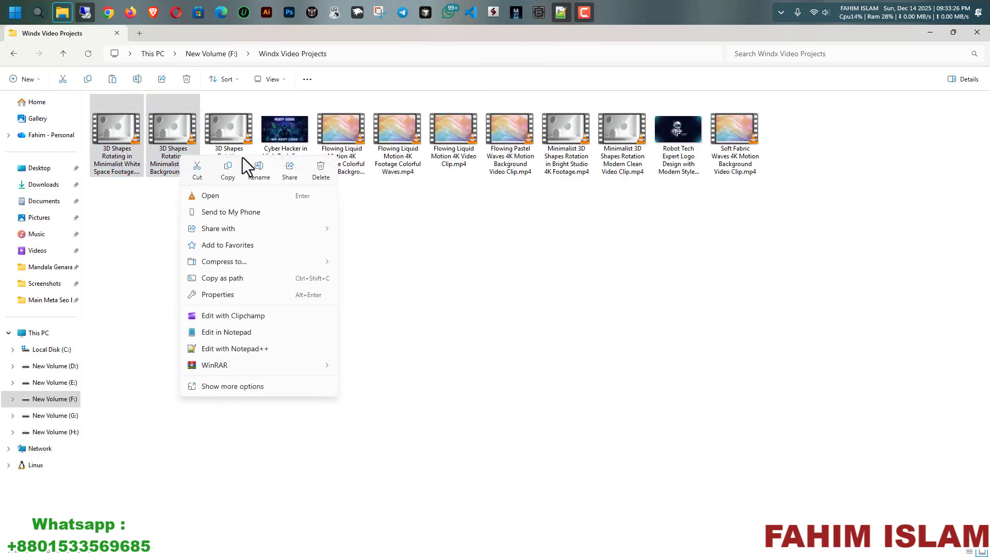
left_click(472, 215)
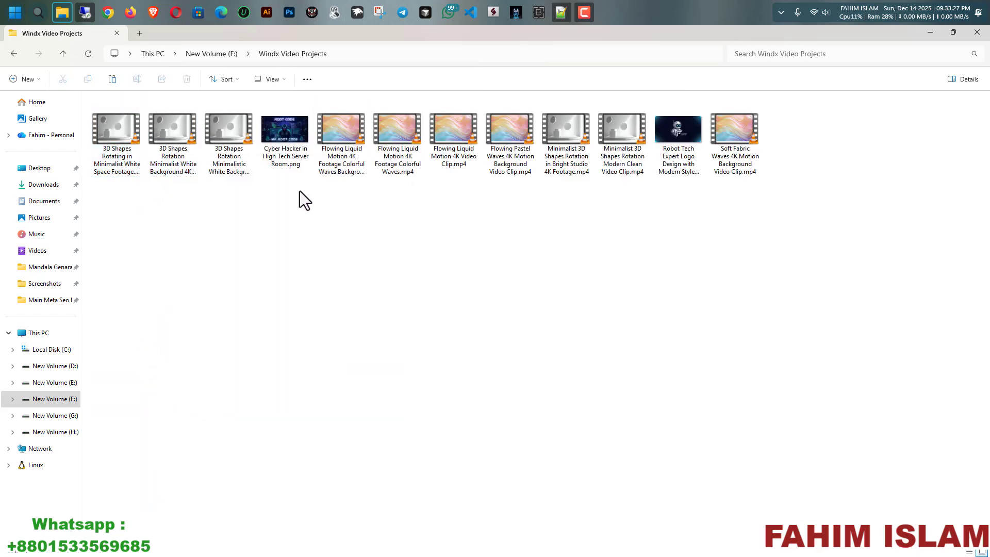
left_click(296, 165)
key("Delete")
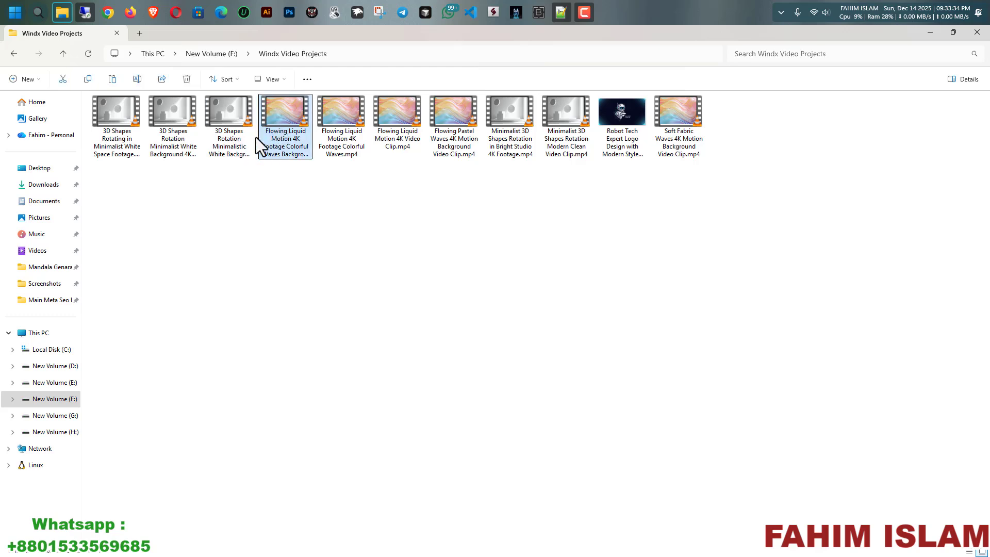
- Copy the 3D Shapes Rotation Minimalistic White Background and adjacent Flowing Liquid Motion videos, and switch to the remote session
left_click_drag(220, 199, 287, 110)
right_click(287, 108)
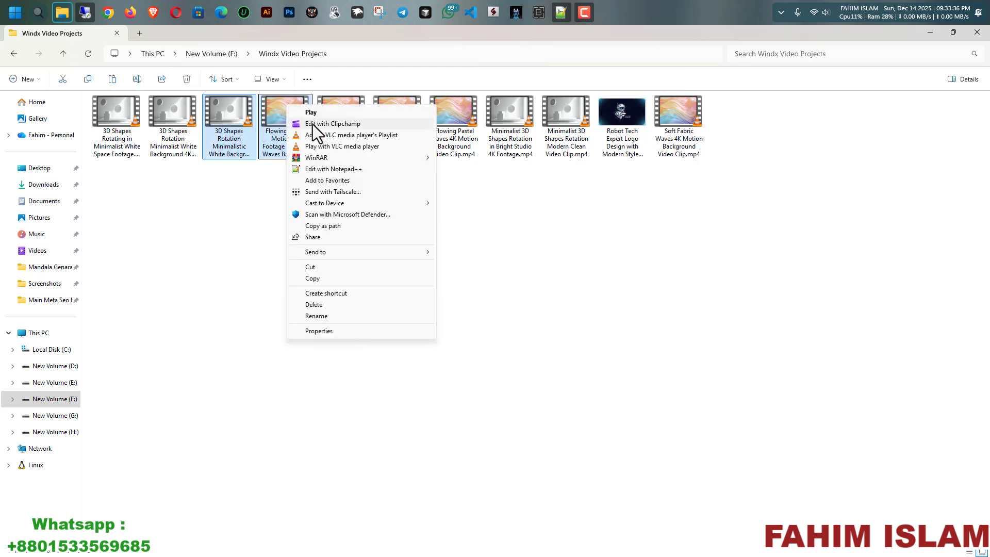
left_click(313, 279)
key("alt+Tab")
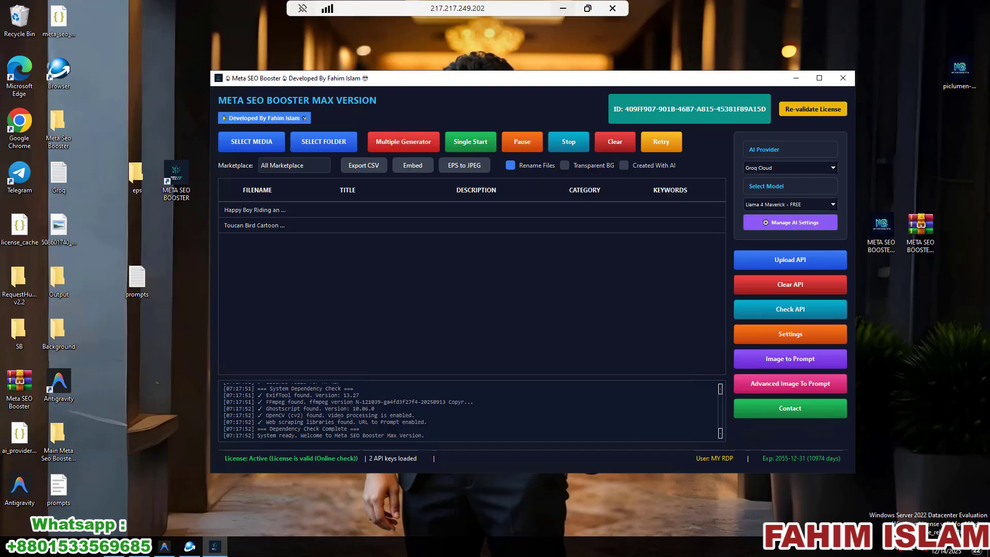
- Create a folder named video on the remote desktop and open it
right_click(80, 72)
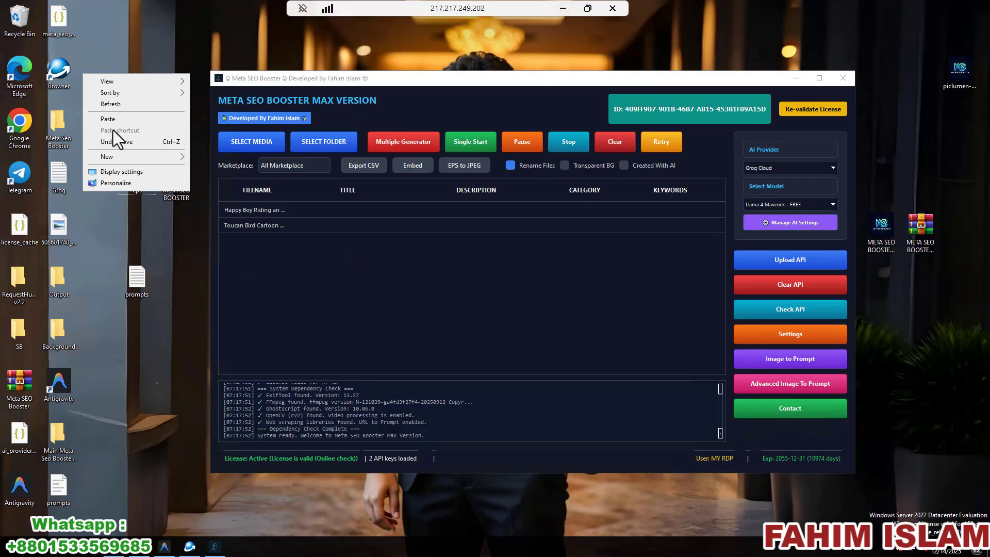
mouse_move(111, 156)
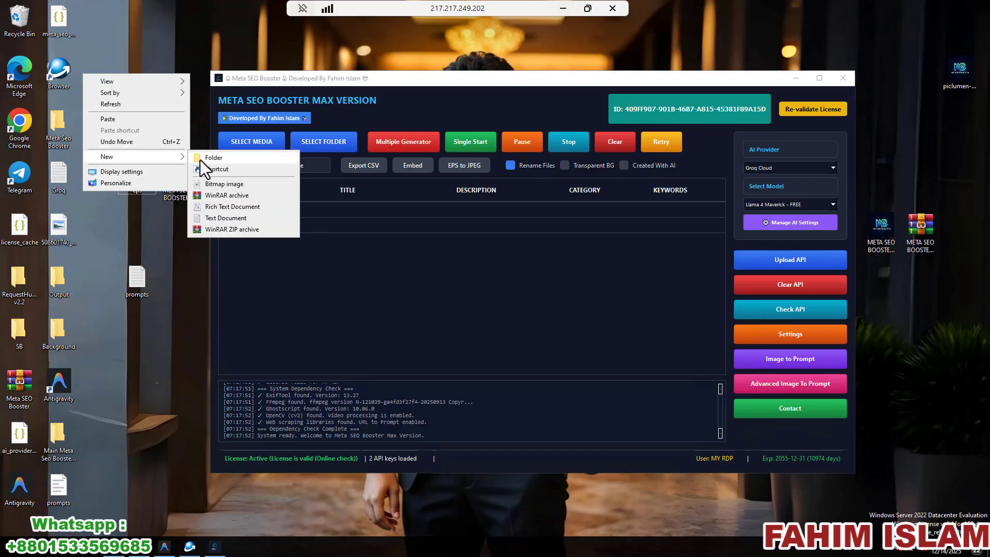
left_click(201, 160)
type("video")
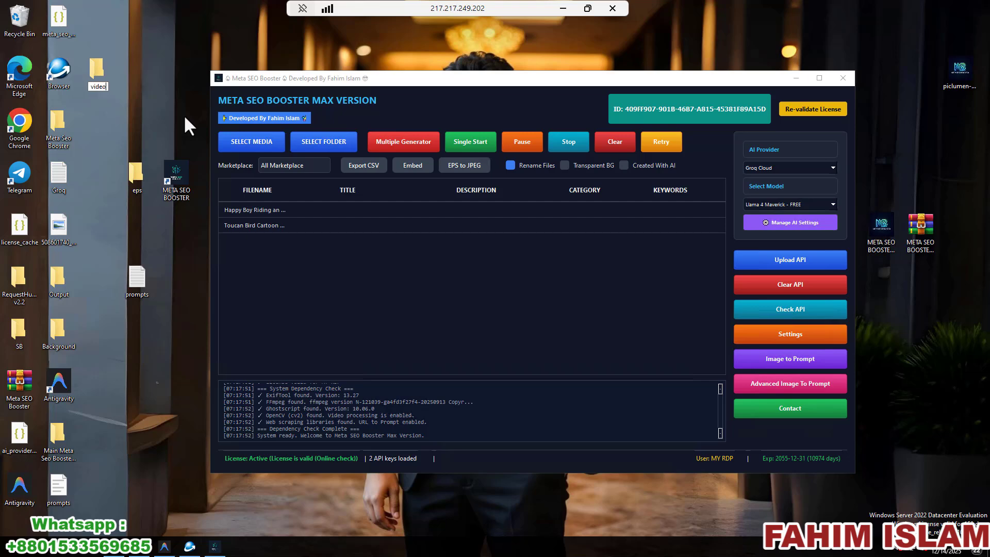
key("Return")
double_click(107, 66)
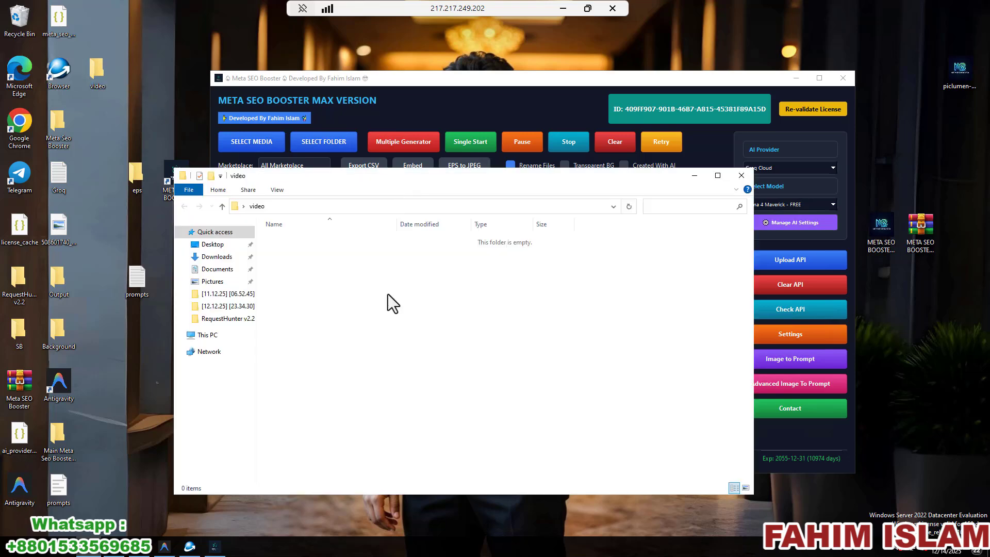
- Paste the two copied videos into the video folder, batch-rename them with the base name 1, and close the folder
right_click(390, 295)
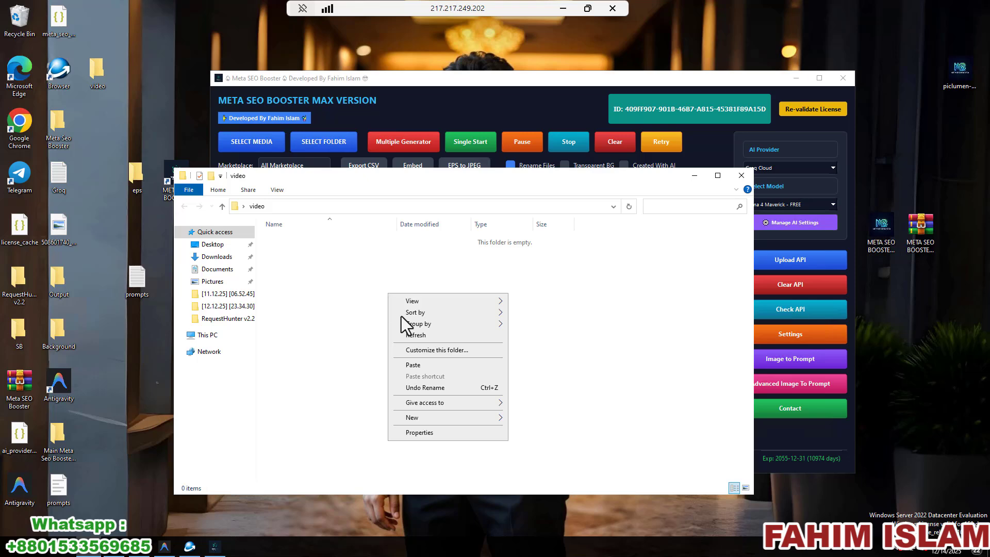
left_click(407, 364)
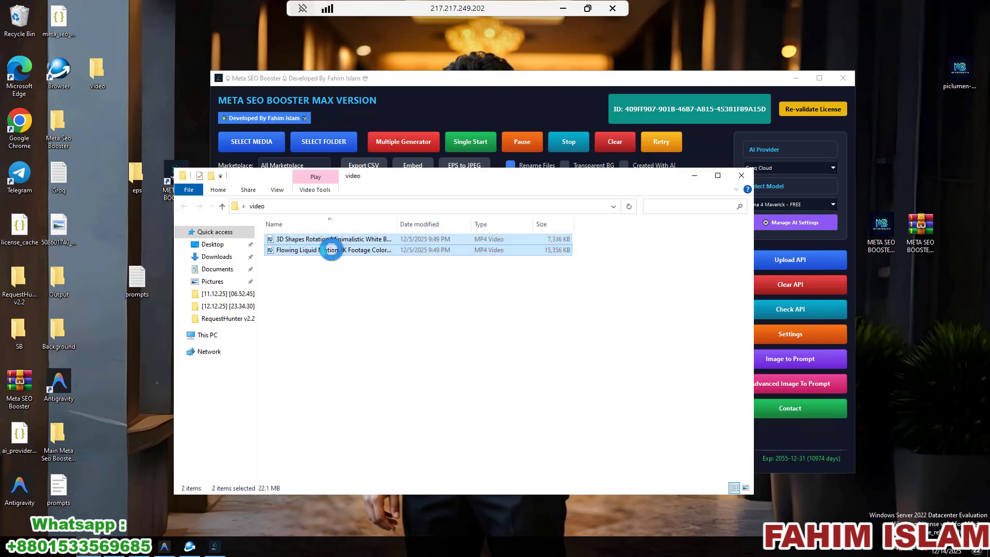
right_click(331, 251)
left_click(368, 430)
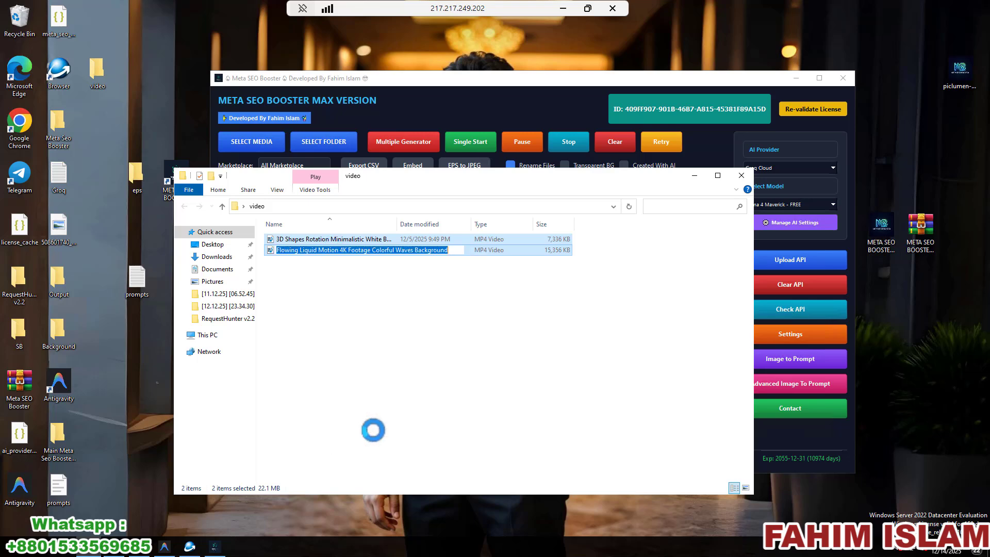
type("1")
key("Return")
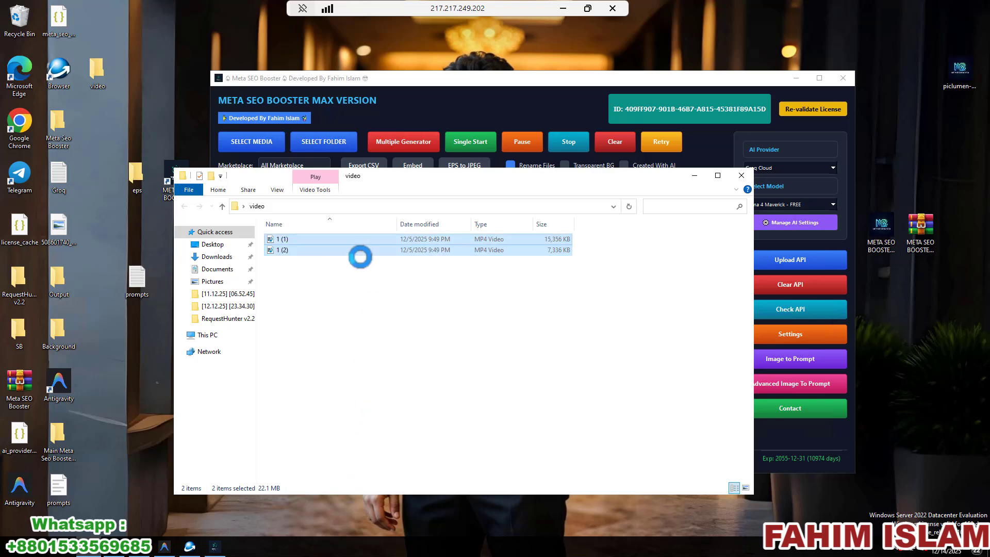
left_click(743, 175)
- Clear the elephant and toucan files from the META SEO BOOSTER list and load the desktop's video folder
left_click(661, 140)
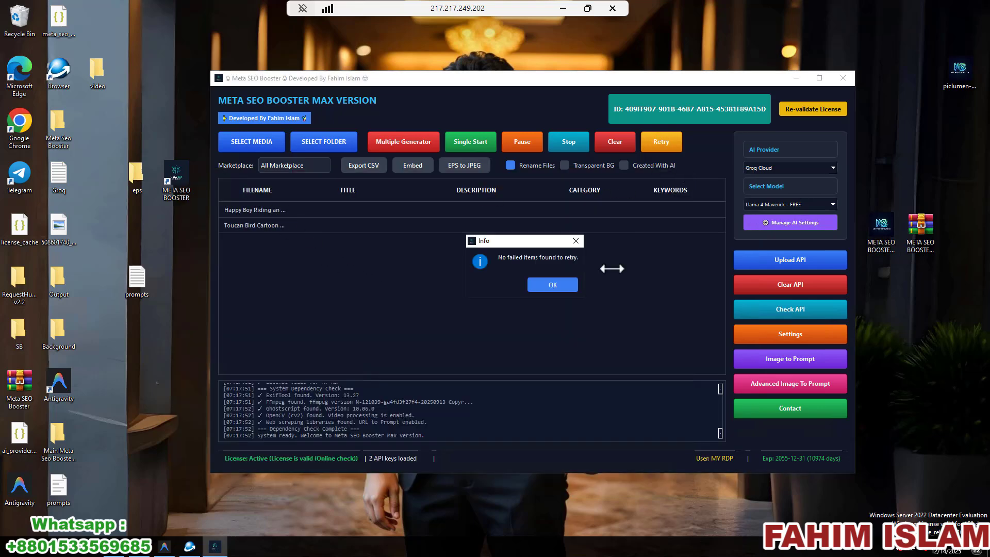
left_click(578, 237)
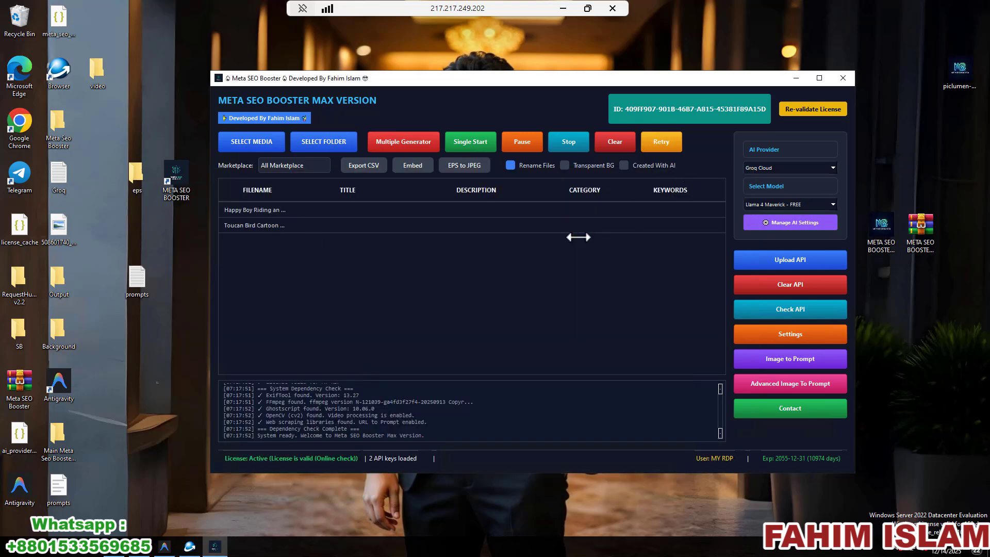
left_click(614, 141)
left_click(303, 143)
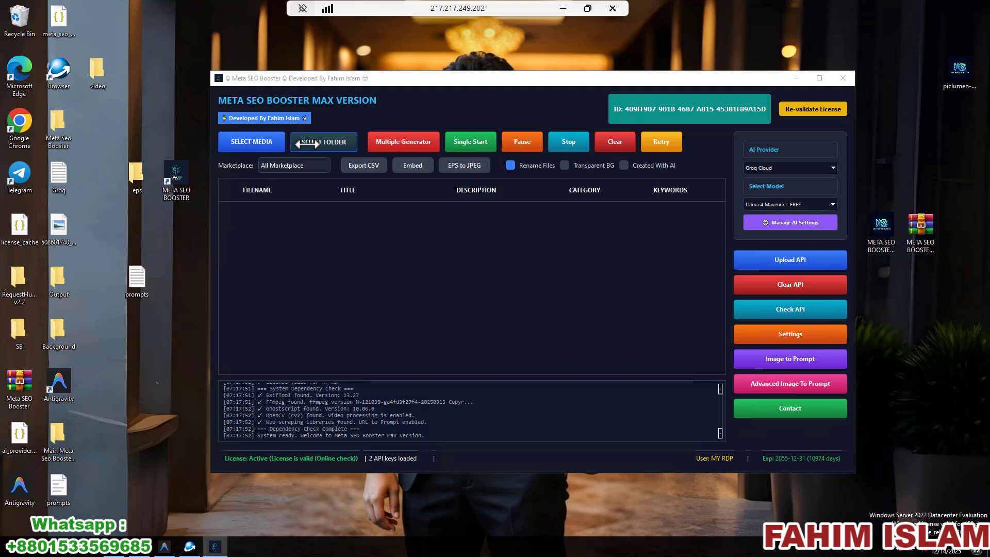
key("alt+Up")
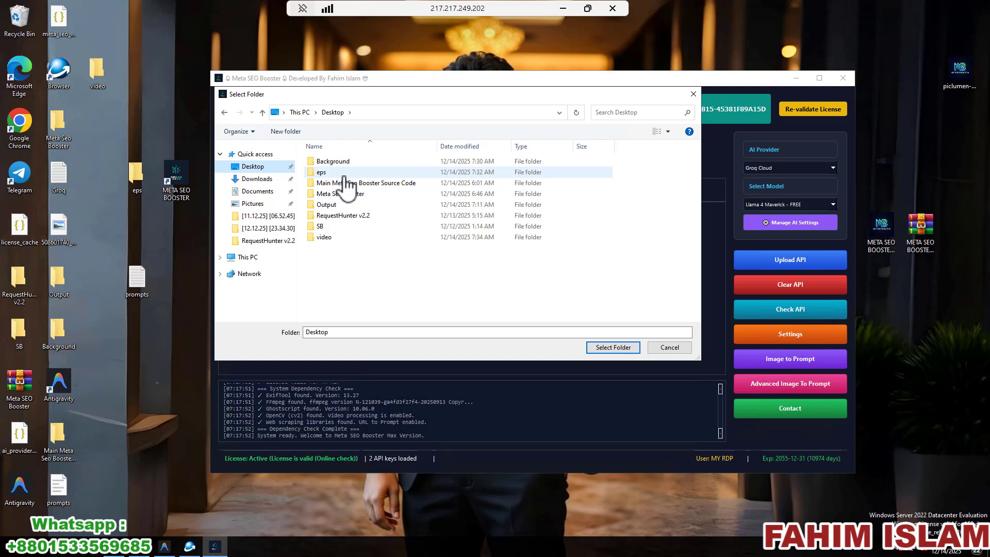
left_click(330, 237)
left_click(613, 348)
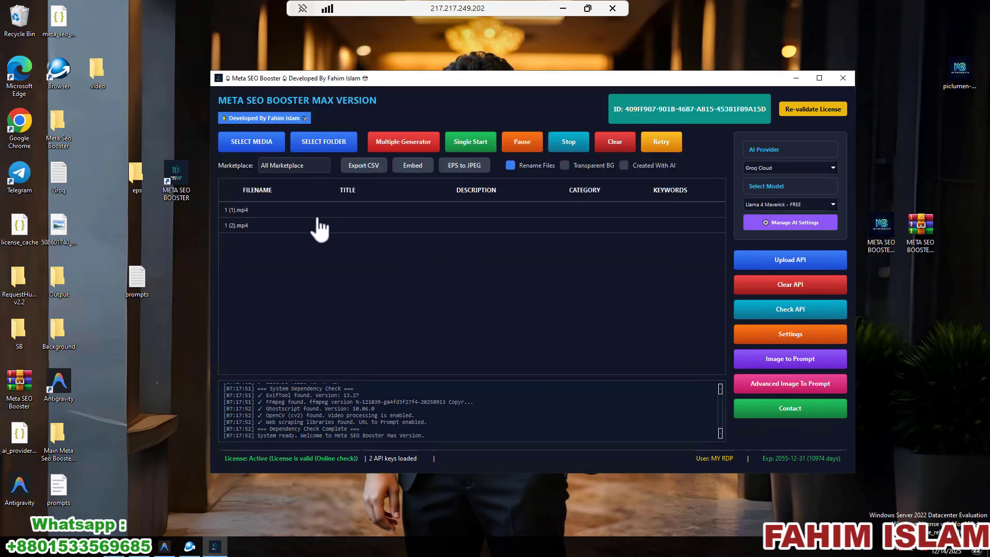
- Generate metadata for both loaded videos with Multiple Generator, and minimize META SEO BOOSTER
left_click(412, 147)
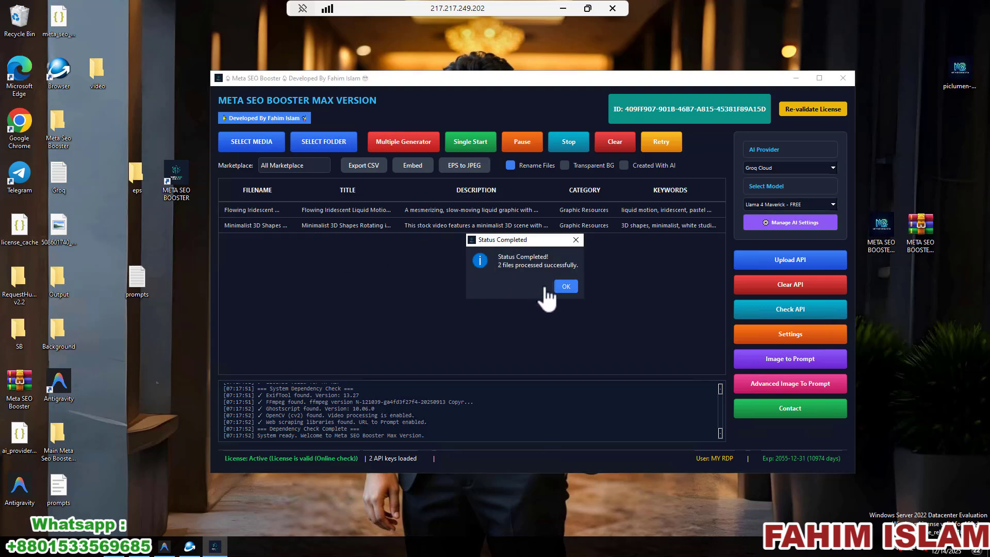
left_click(566, 287)
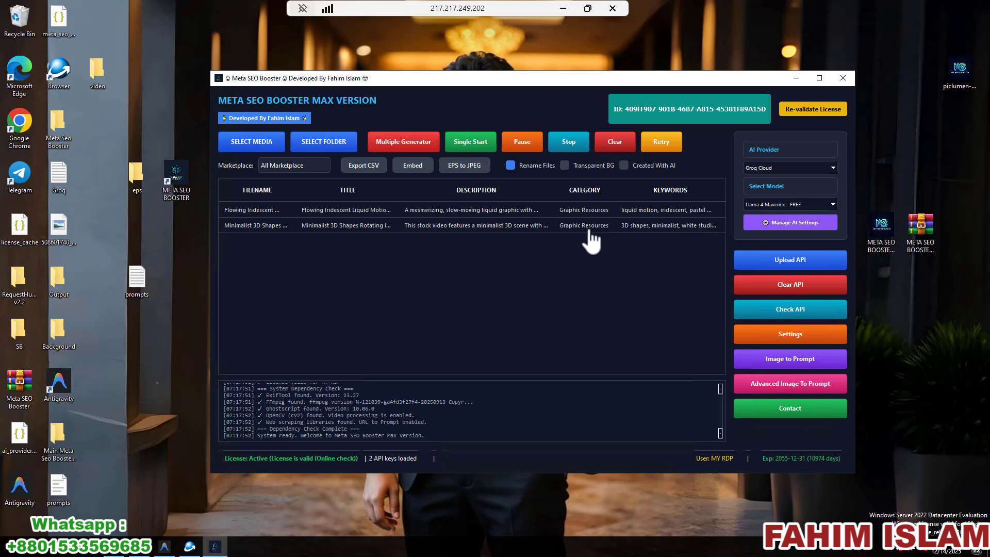
left_click(797, 78)
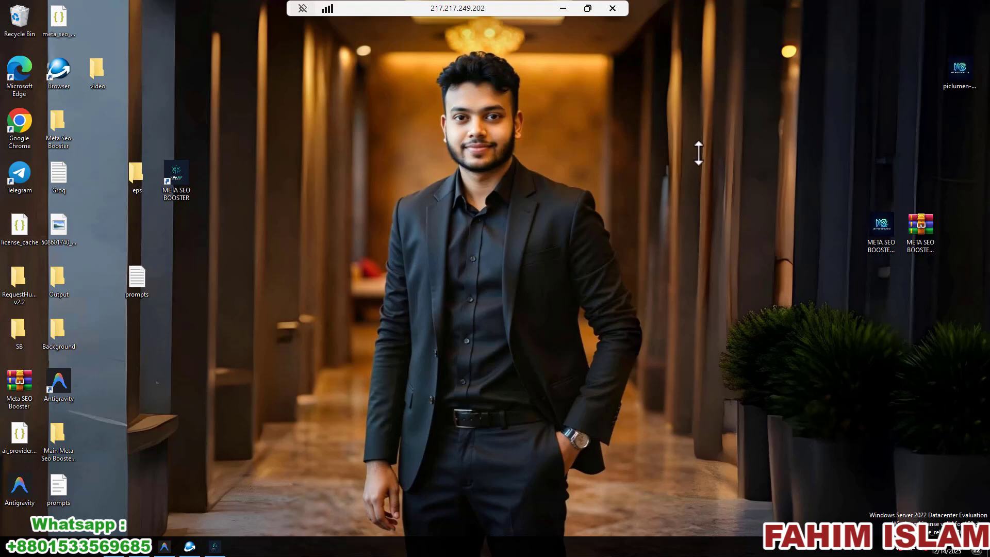
- Minimize the local File Explorer and the remote session, and dismiss the IObit Uninstaller notification
left_click(587, 9)
left_click(936, 39)
left_click(933, 37)
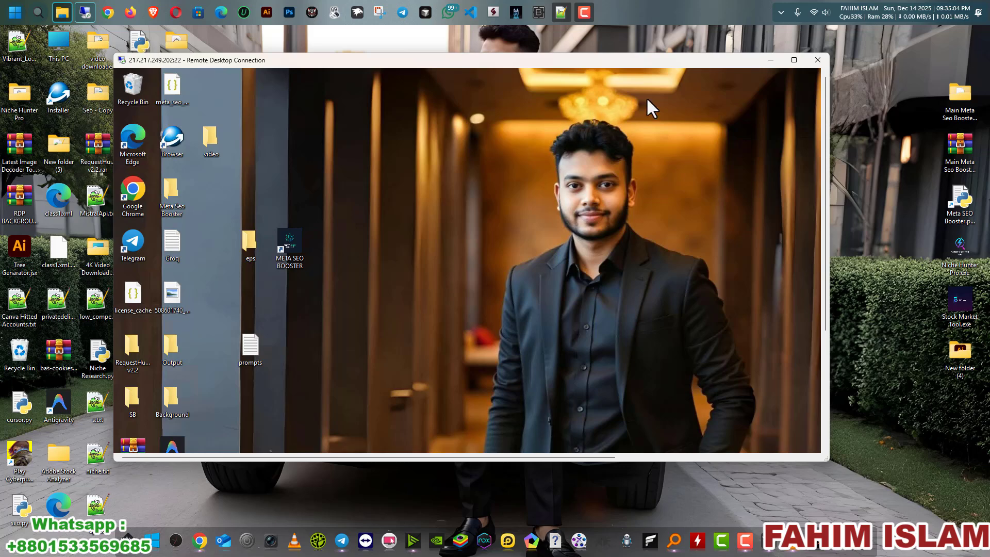
left_click(771, 60)
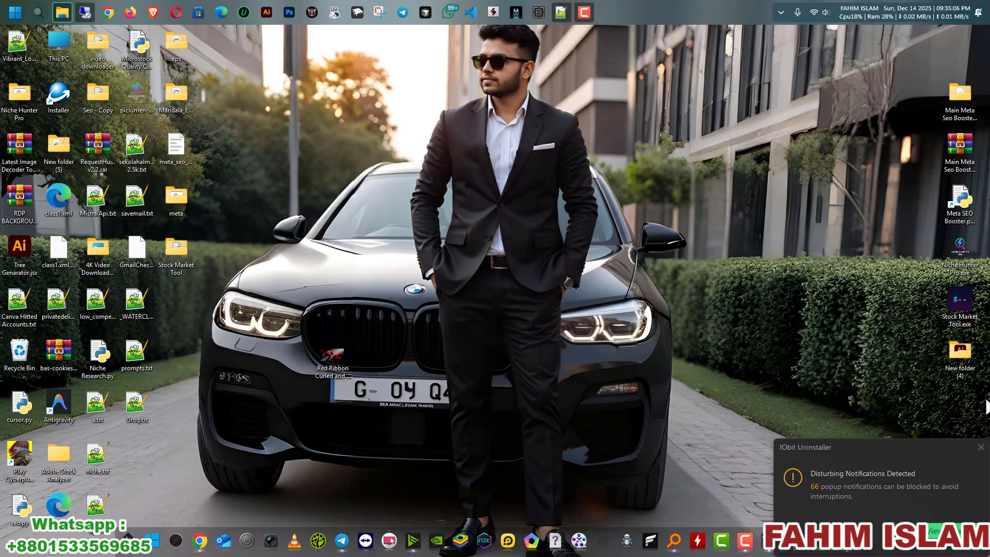
left_click(981, 448)
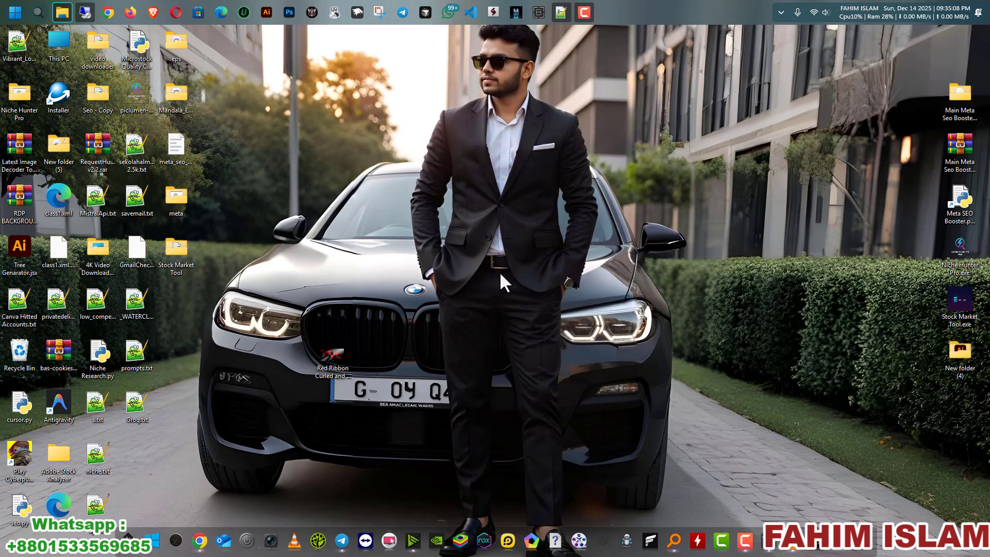